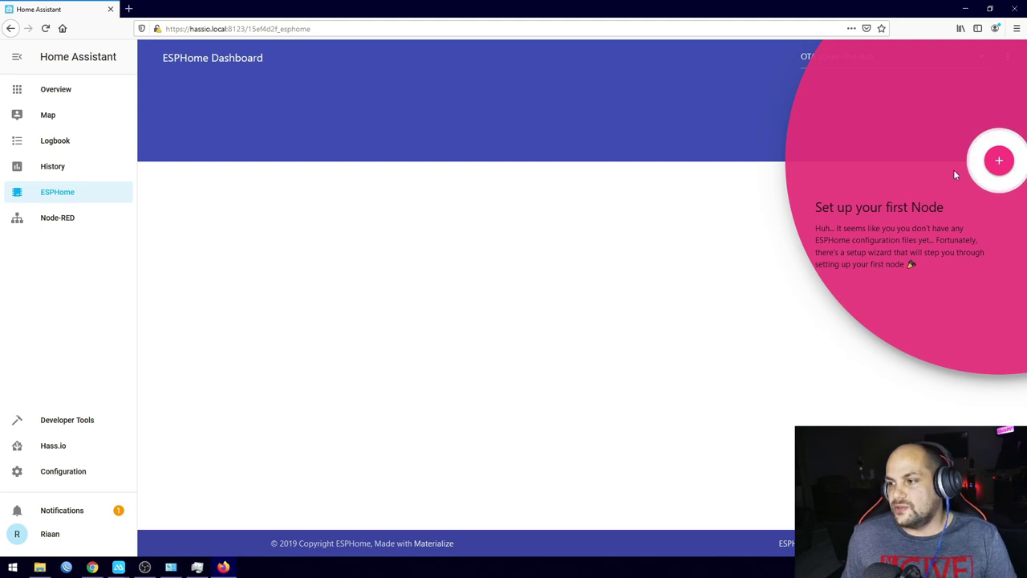
Open the ESPHome website (esphome.io) in a new browser tab and look over its guides and devices
left_click(129, 9)
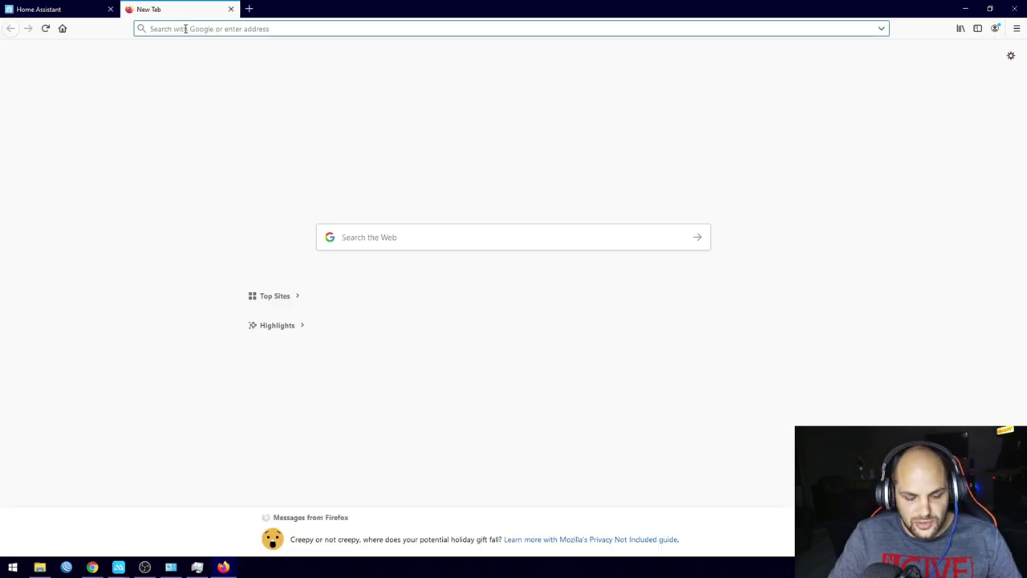
type("esphome")
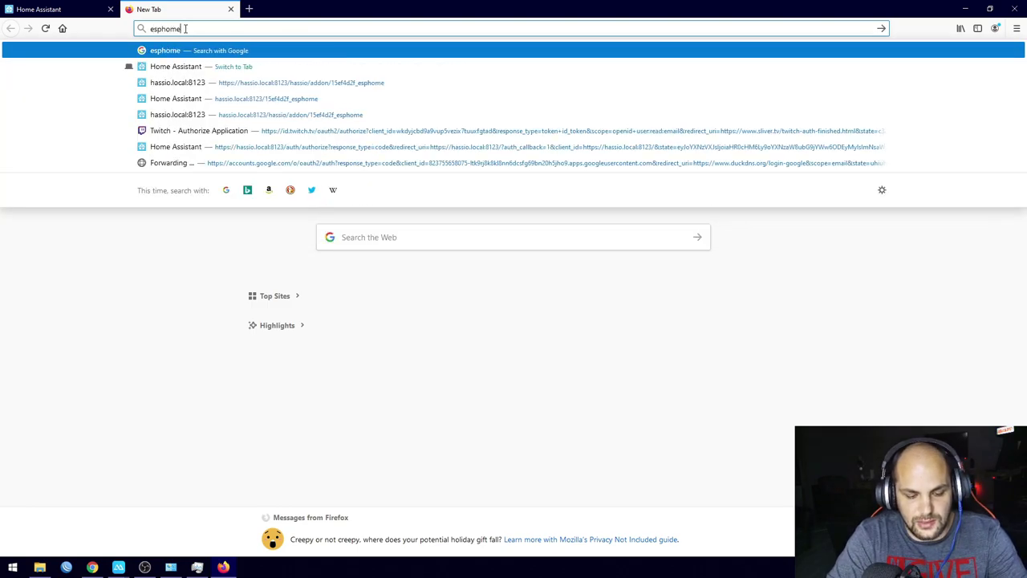
key("Return")
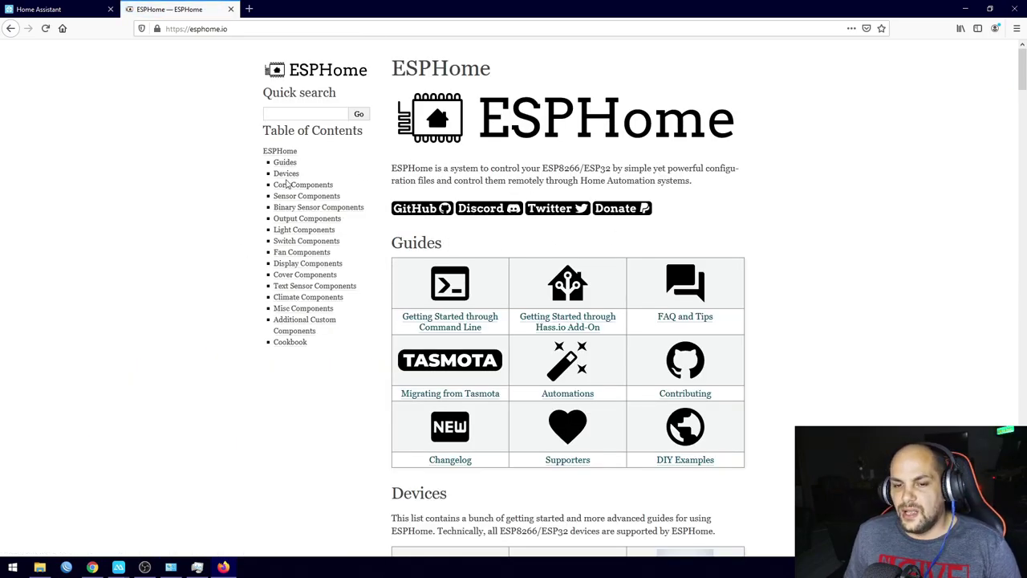
scroll(704, 218, "down", 3)
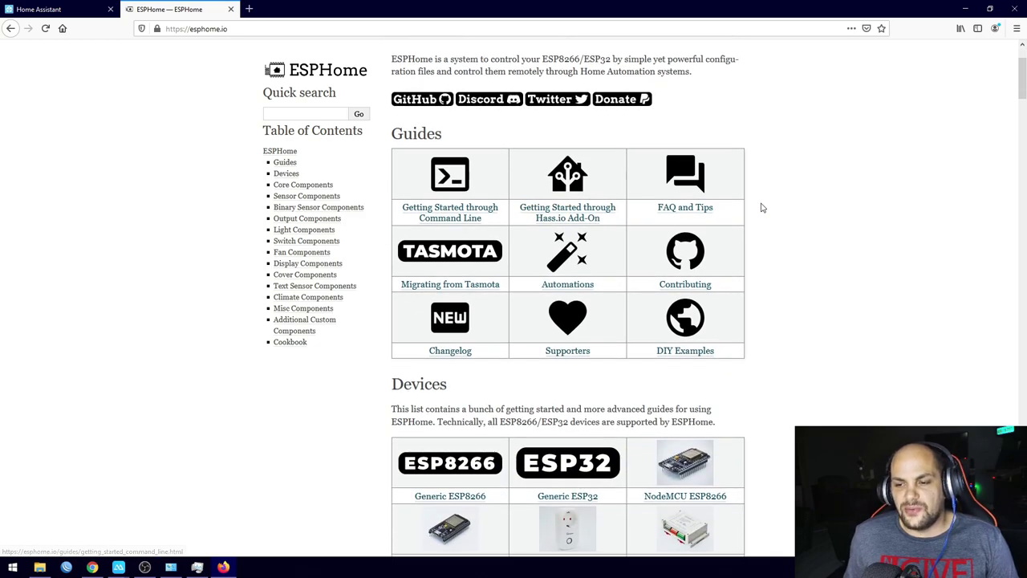
scroll(587, 323, "down", 8)
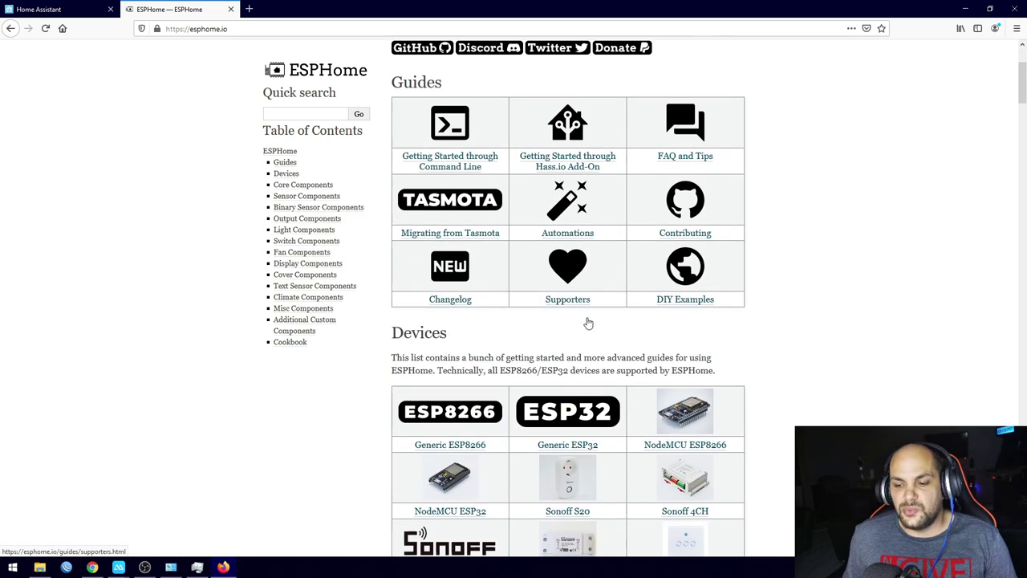
scroll(591, 276, "up", 7)
scroll(592, 276, "up", 3)
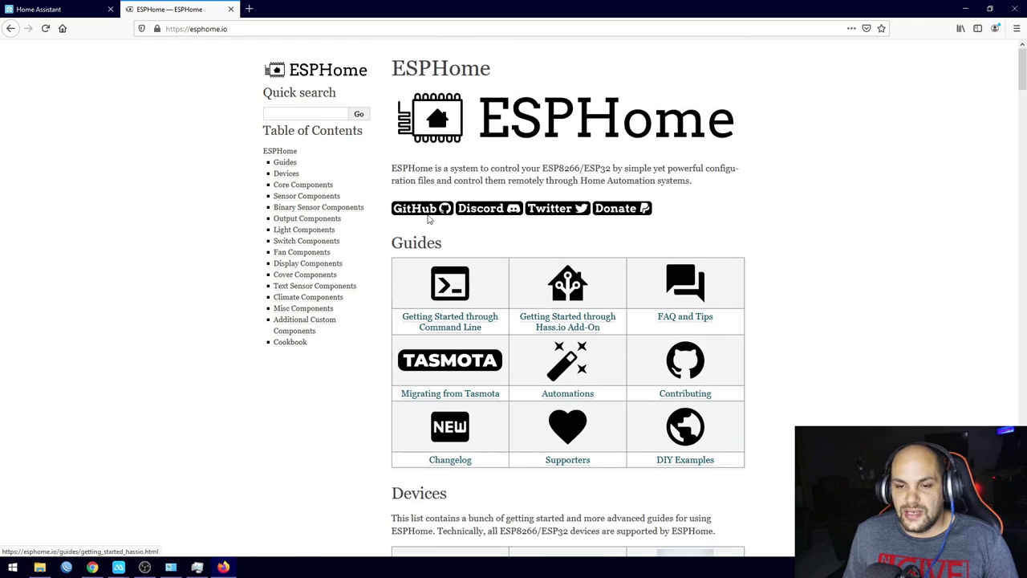
Return to the ESPHome dashboard, start the setup wizard for a new node and name the node relay
left_click(49, 9)
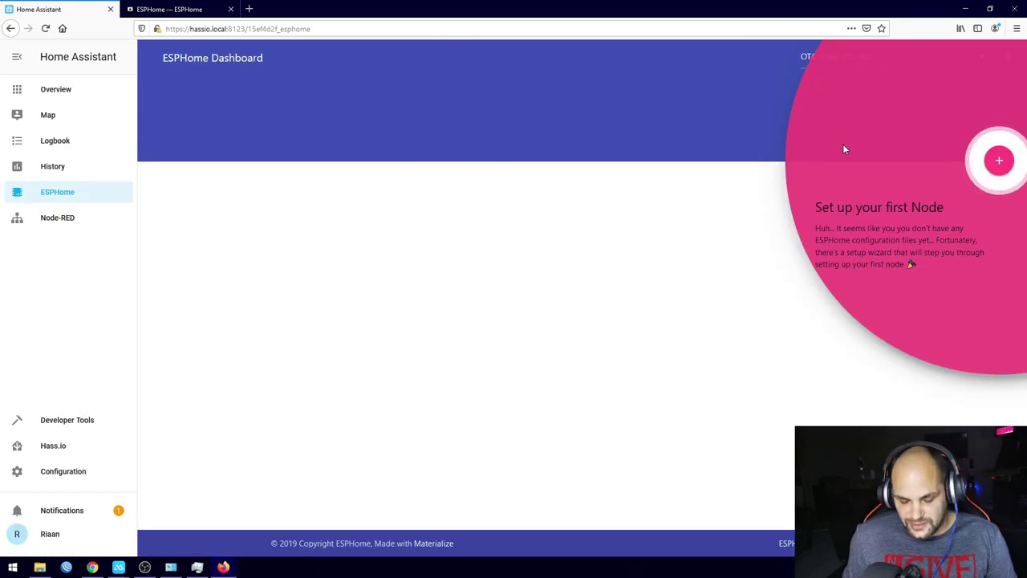
left_click(1000, 163)
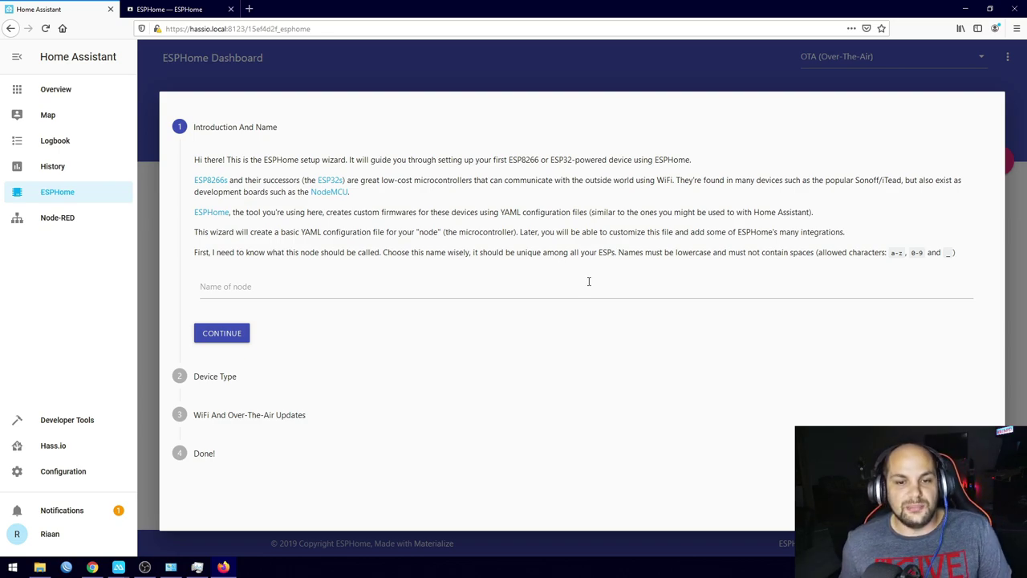
left_click(280, 292)
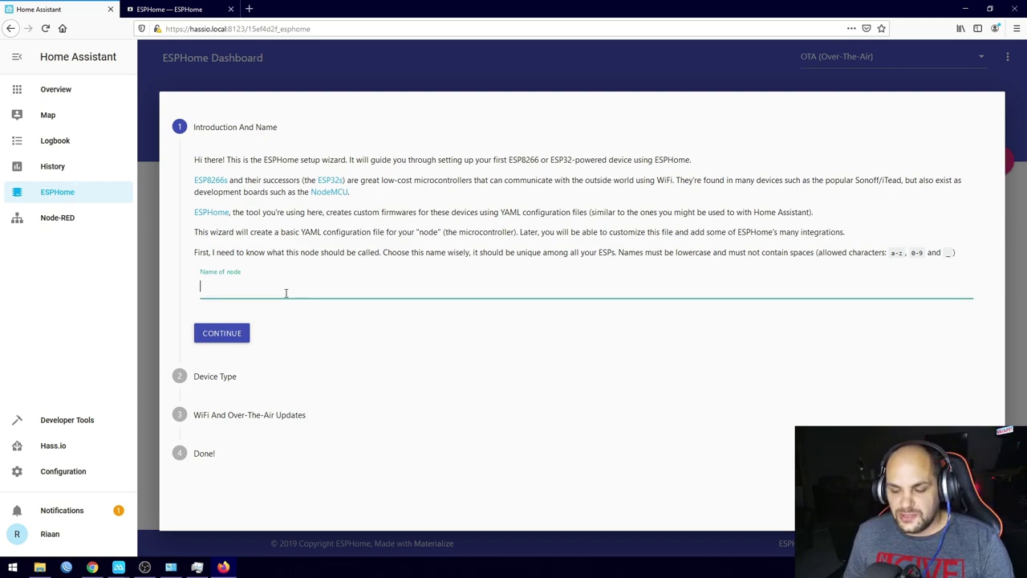
type("relay")
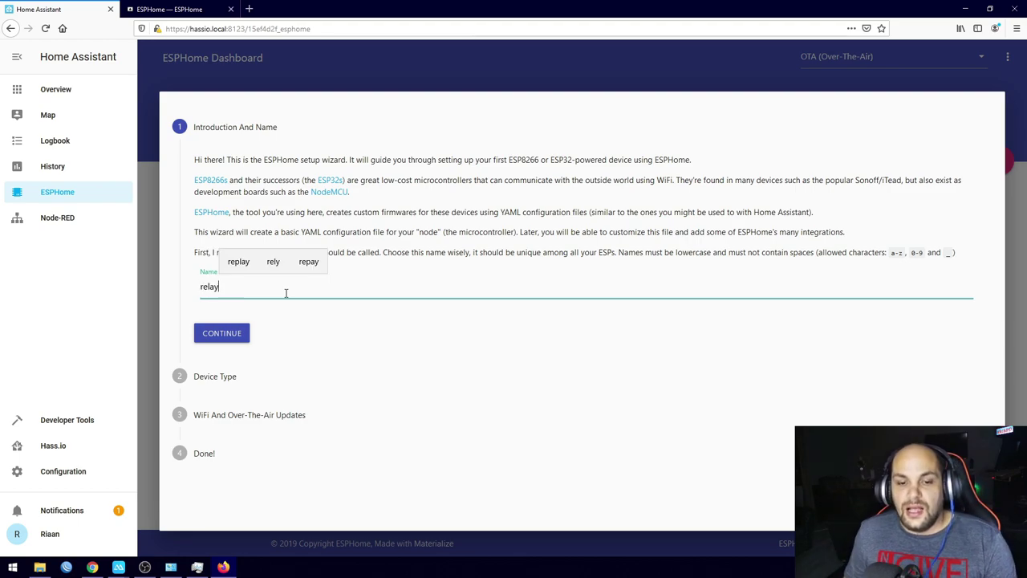
left_click_drag(241, 286, 185, 287)
left_click(231, 286)
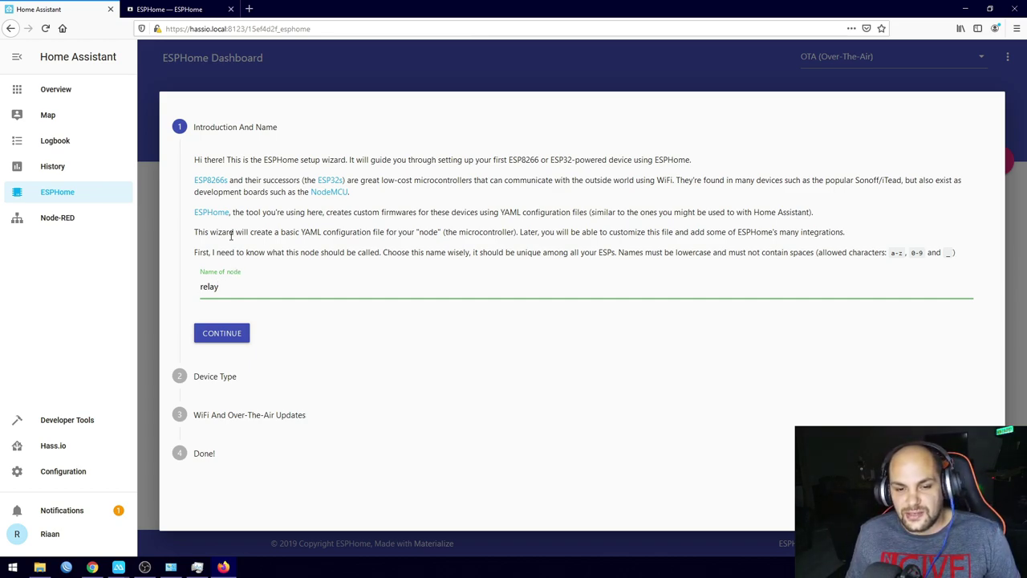
left_click(225, 335)
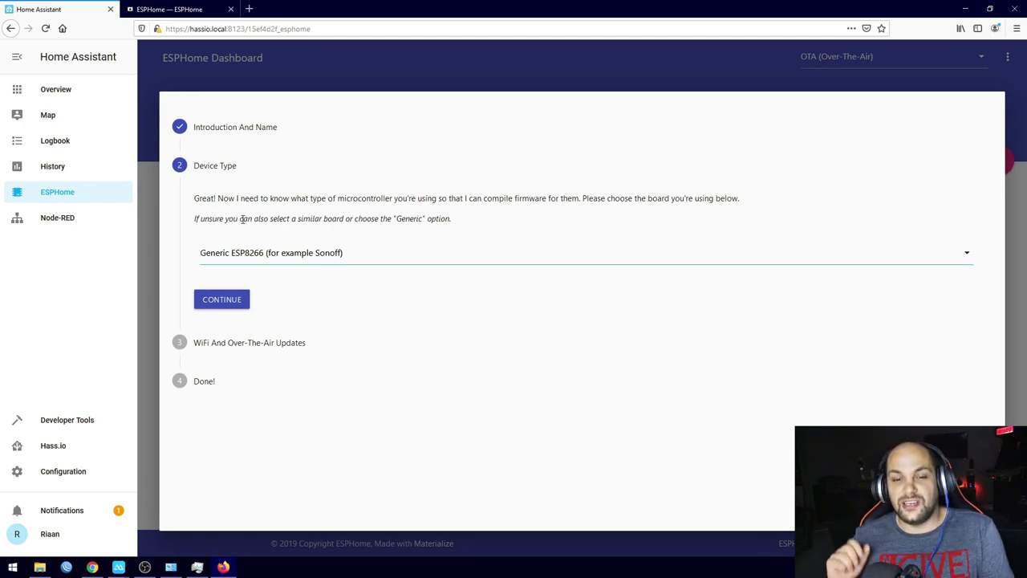
Choose NodeMCU as the node's device type and continue to the WiFi settings
left_click(358, 256)
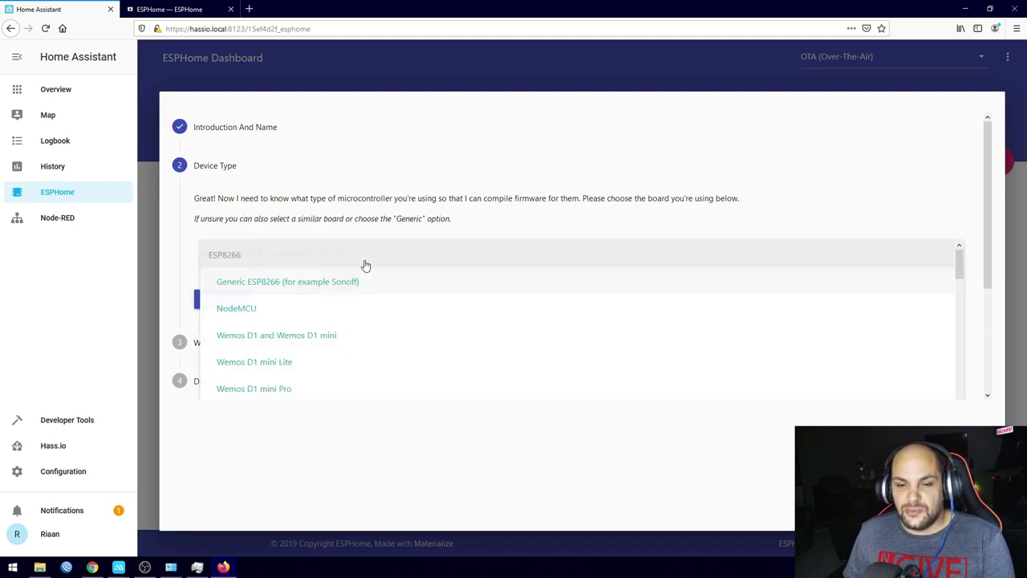
left_click(246, 313)
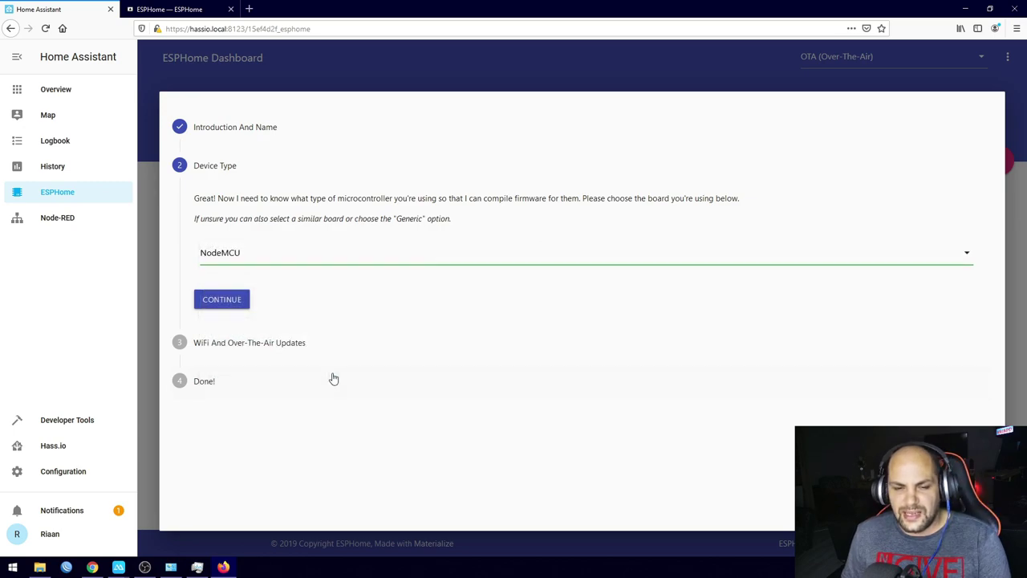
left_click(222, 301)
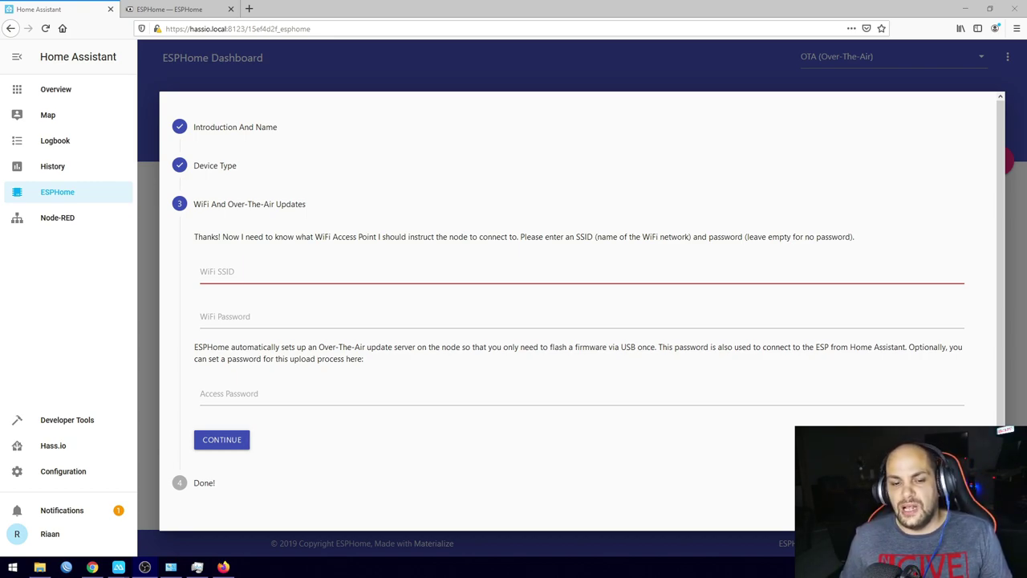
Set the node's WiFi SSID to Workshop and enter the WiFi password
left_click(244, 277)
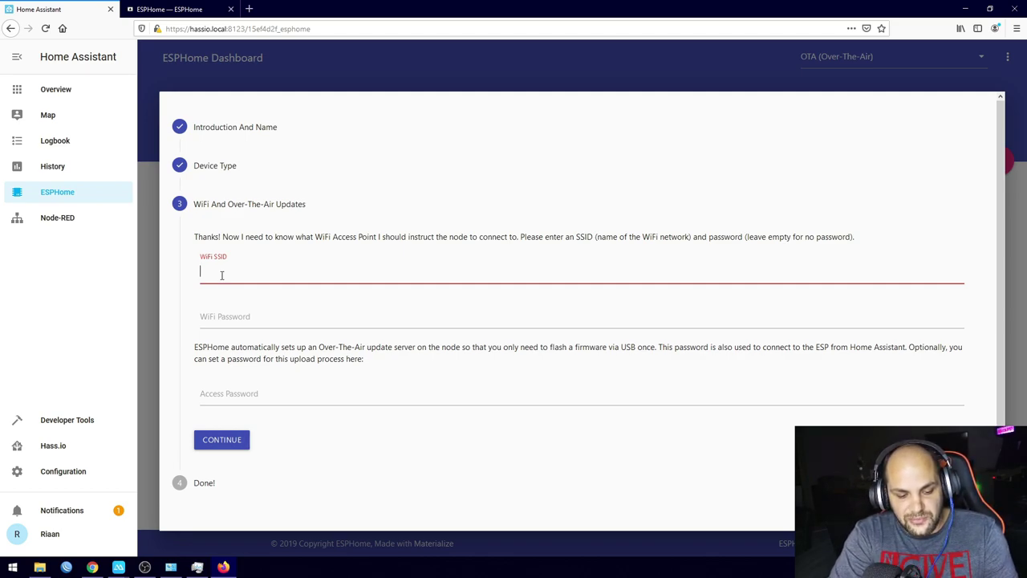
type("Wo")
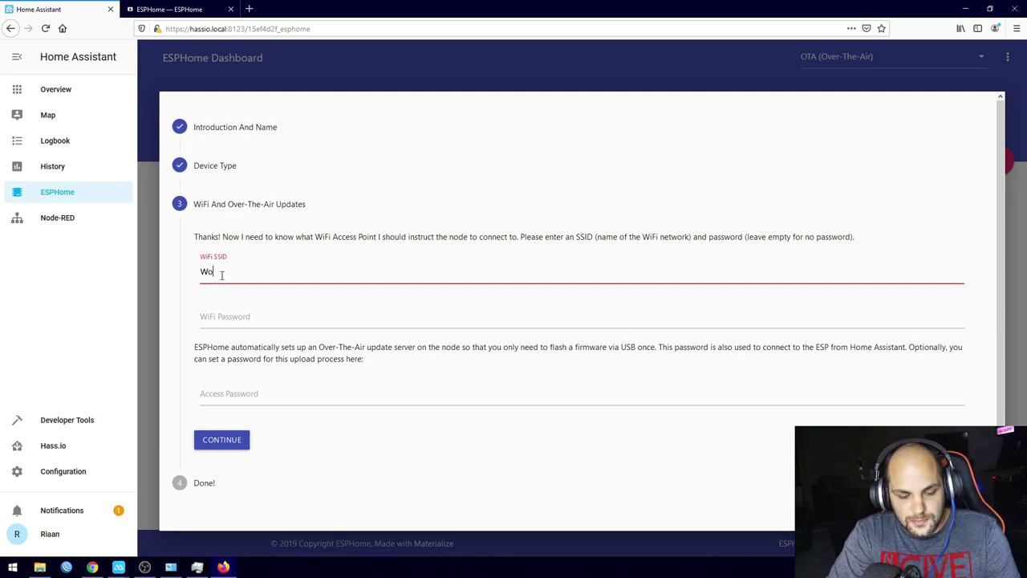
type("rkshop")
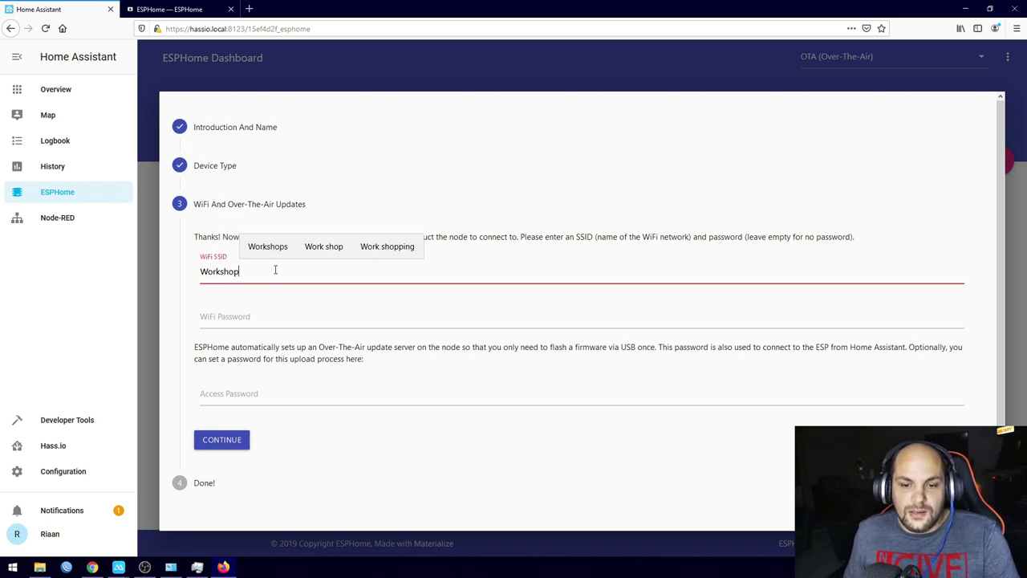
left_click(265, 314)
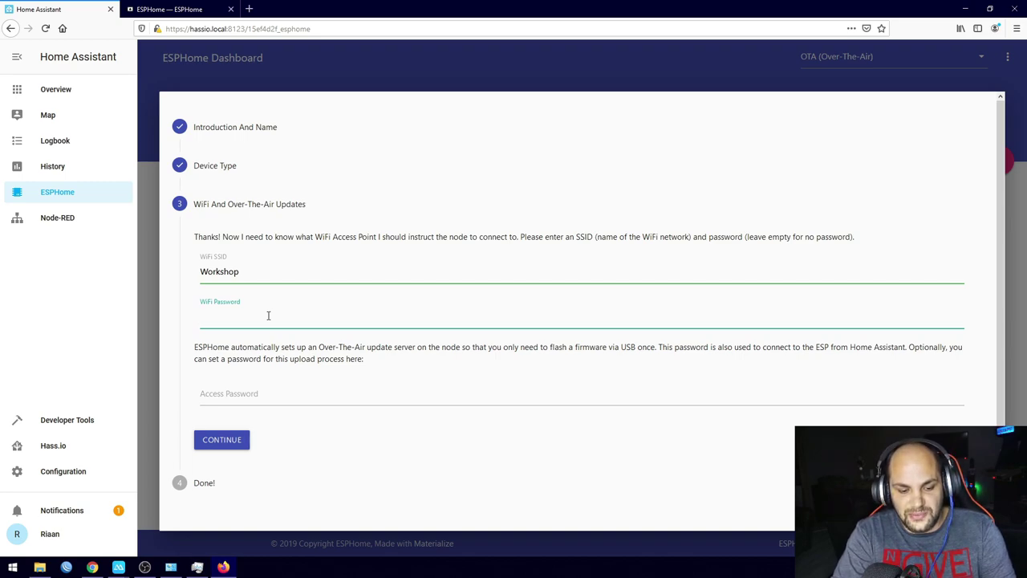
type("********")
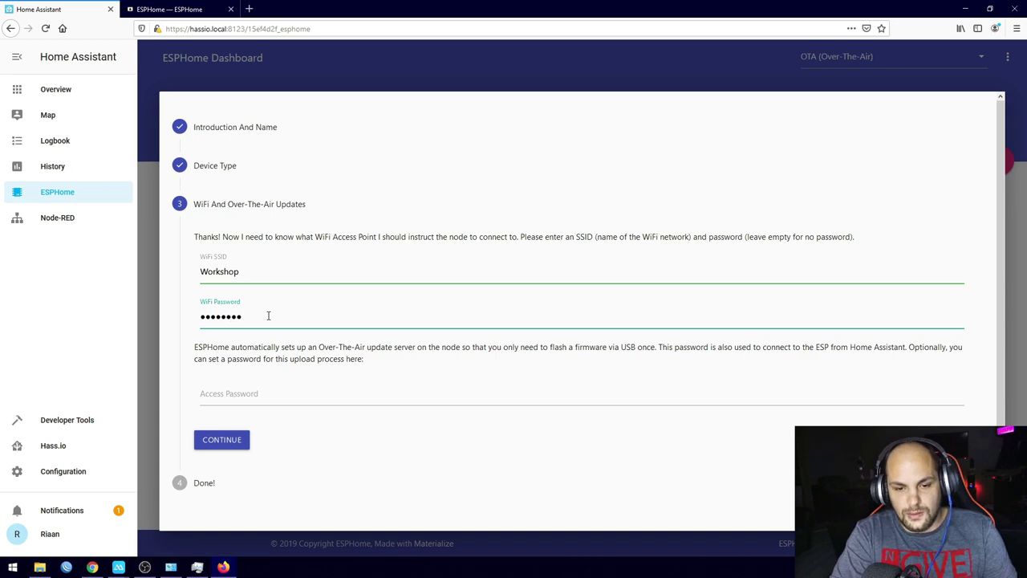
Finish the wizard without an access password, decline saving the login in the browser and submit the node configuration
left_click(280, 395)
left_click(377, 368)
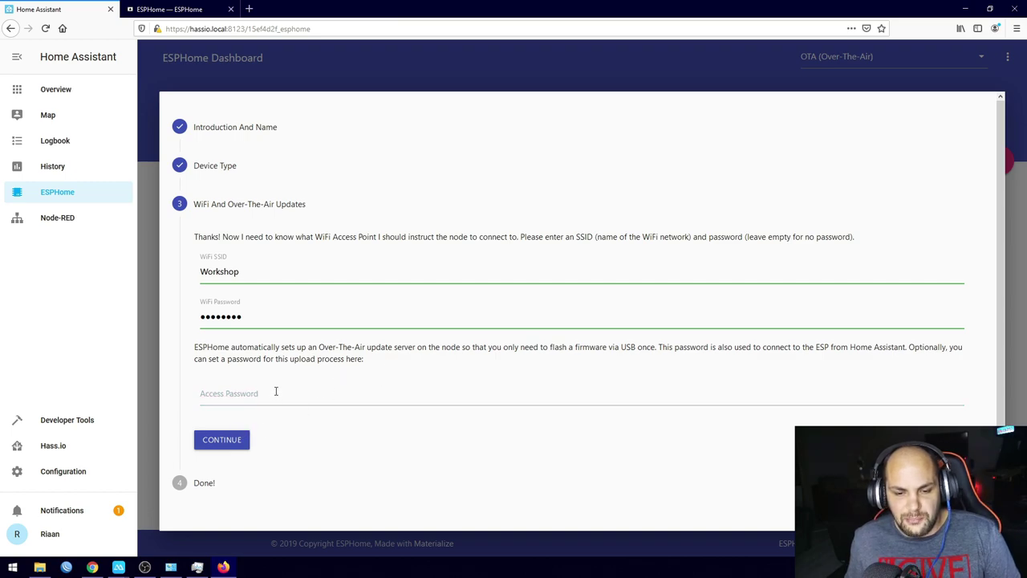
left_click(231, 441)
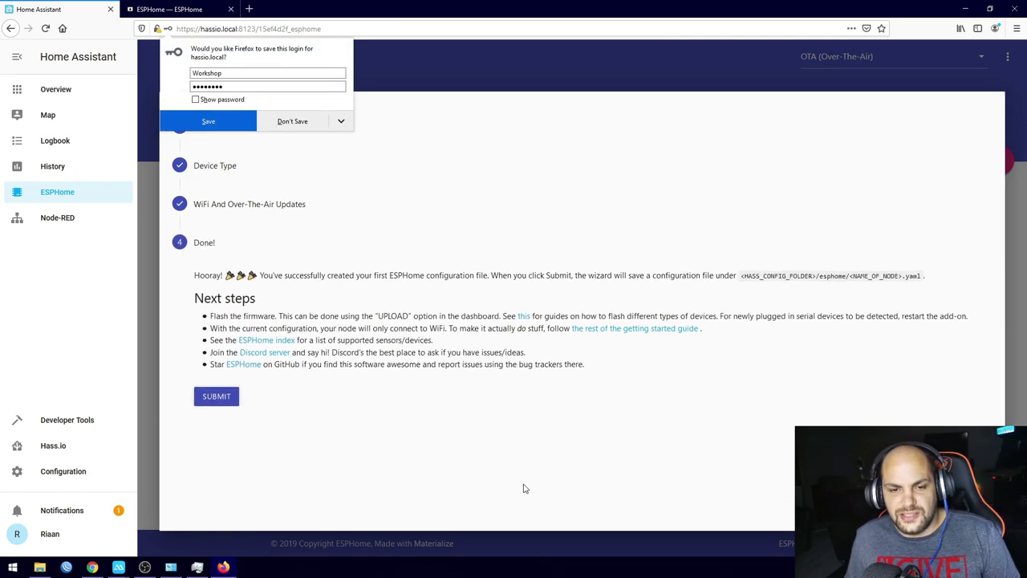
left_click(288, 122)
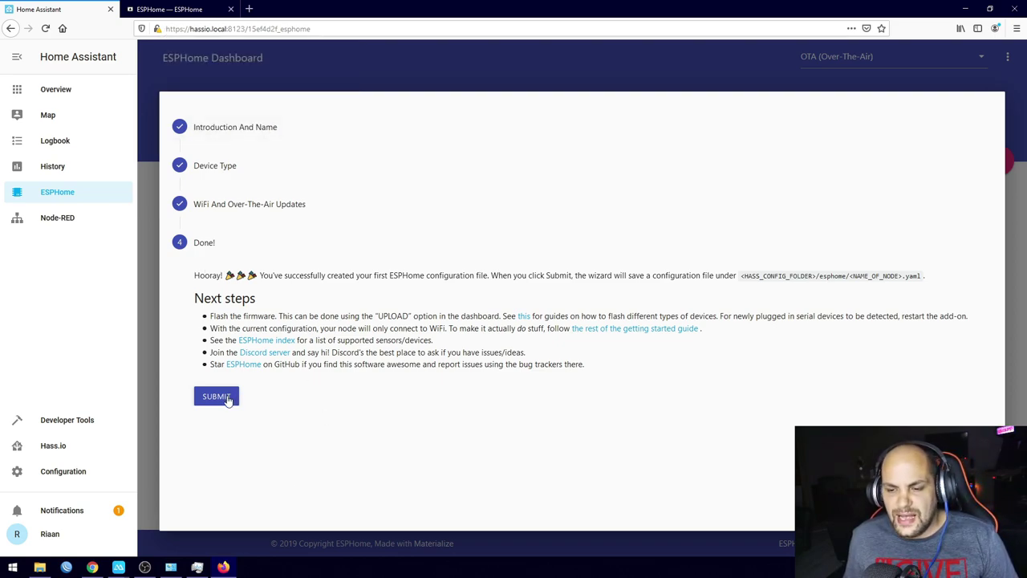
left_click(228, 399)
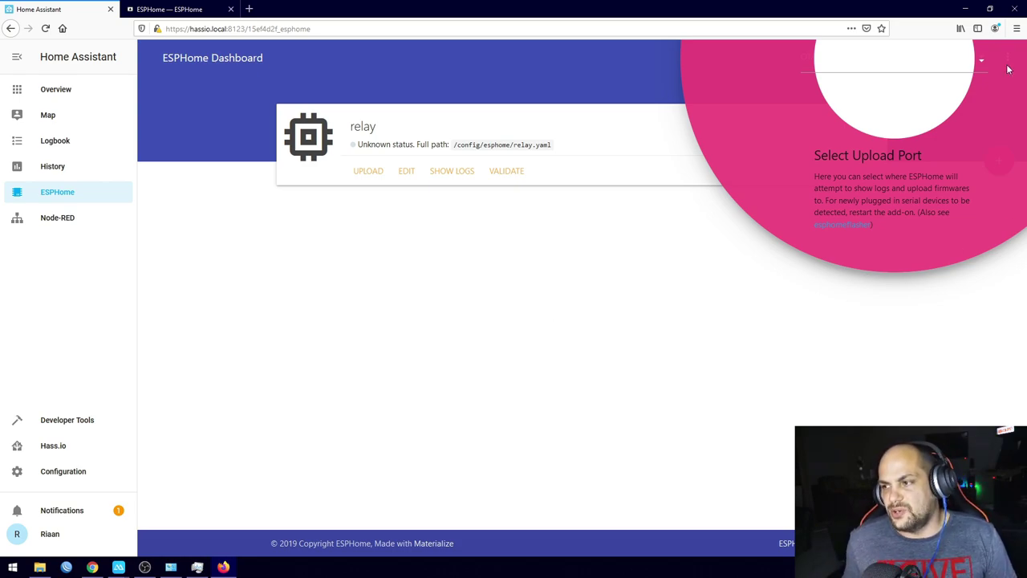
Check which upload ports are offered on the ESPHome dashboard
left_click(983, 63)
left_click(983, 62)
left_click(963, 64)
left_click(961, 68)
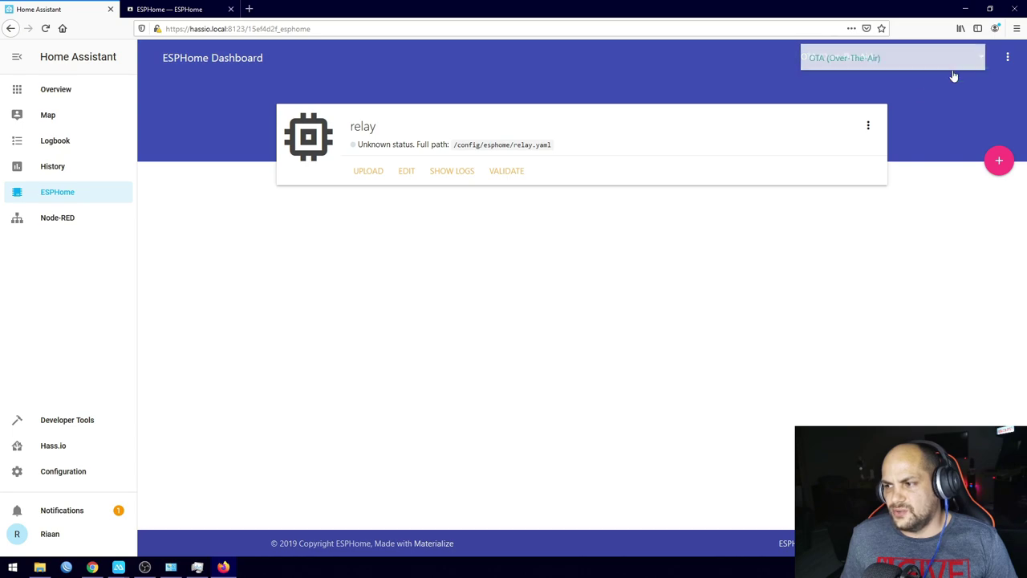
left_click(849, 95)
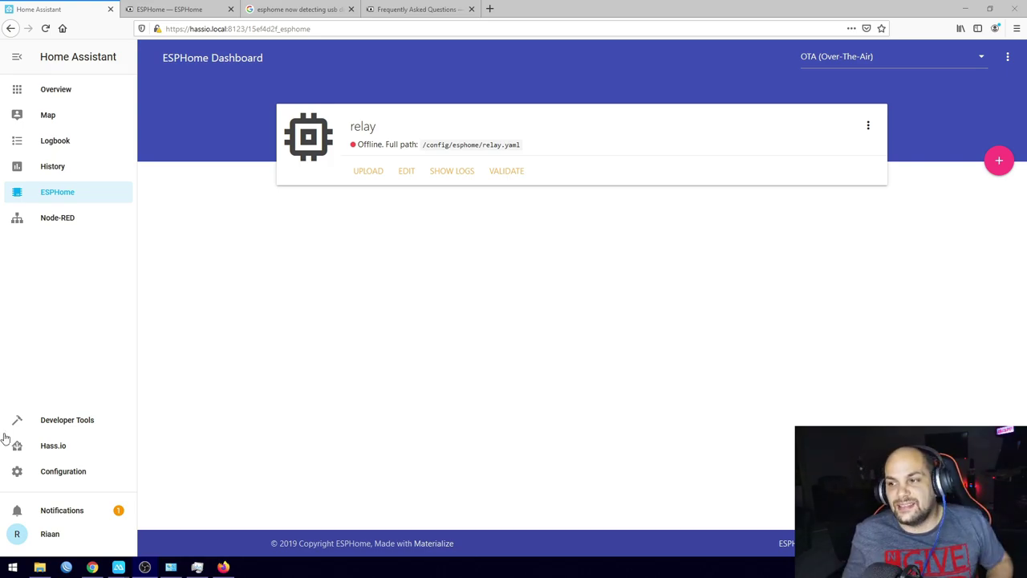
Select /dev/ttyUSB0 (CP2102 USB to UART Bridge Controller) as the upload port
left_click(981, 56)
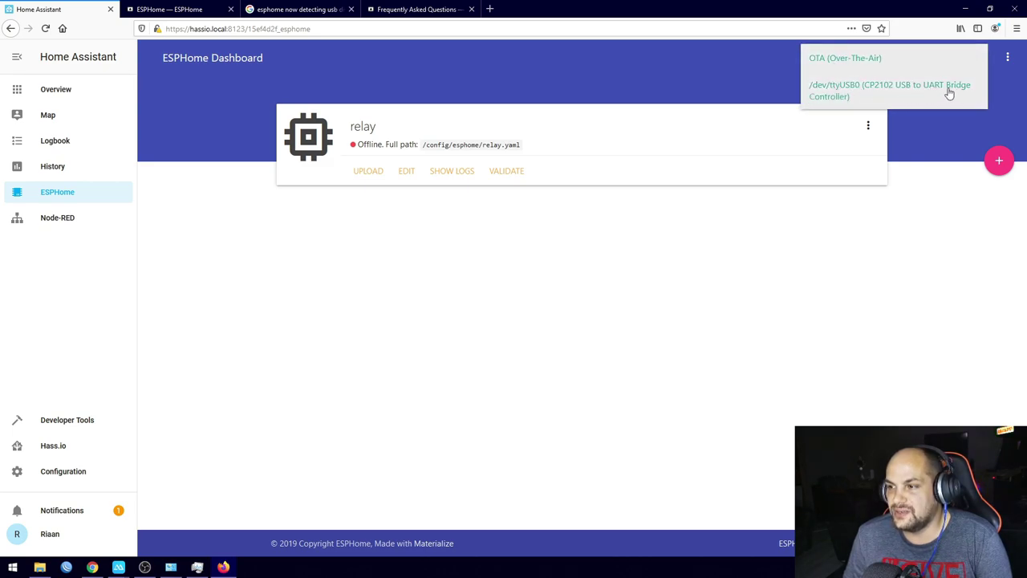
left_click(881, 94)
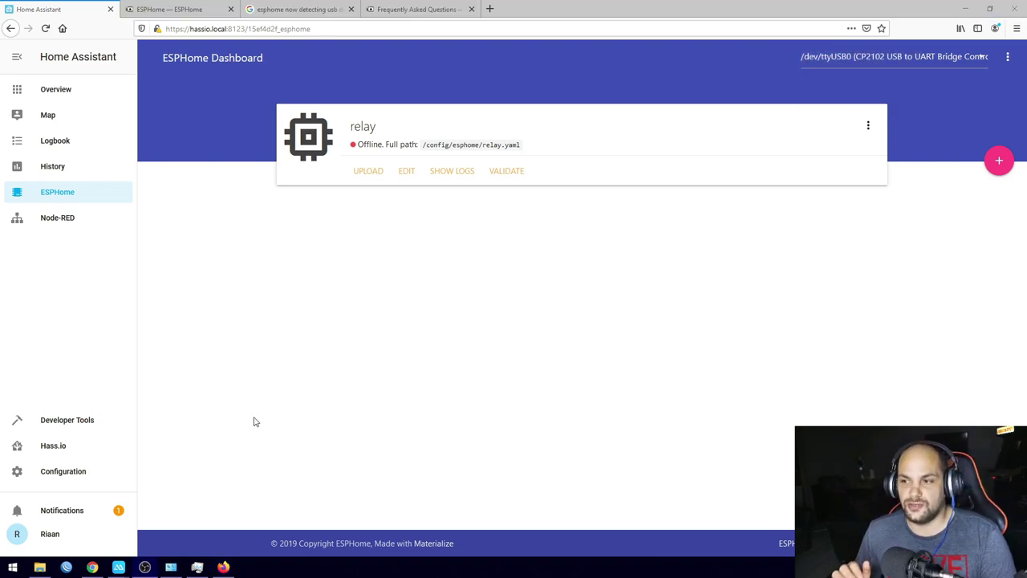
left_click(862, 57)
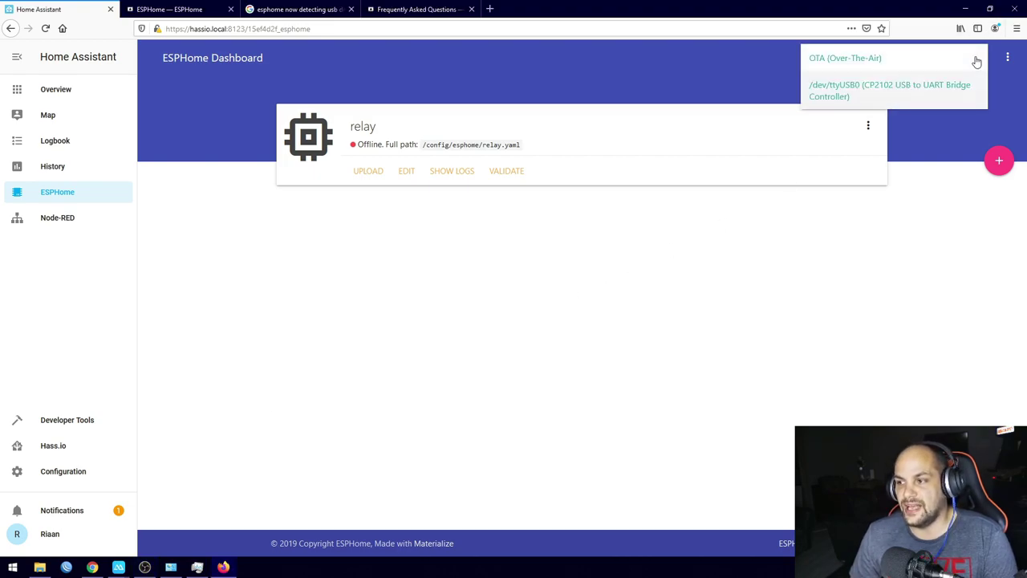
left_click(851, 93)
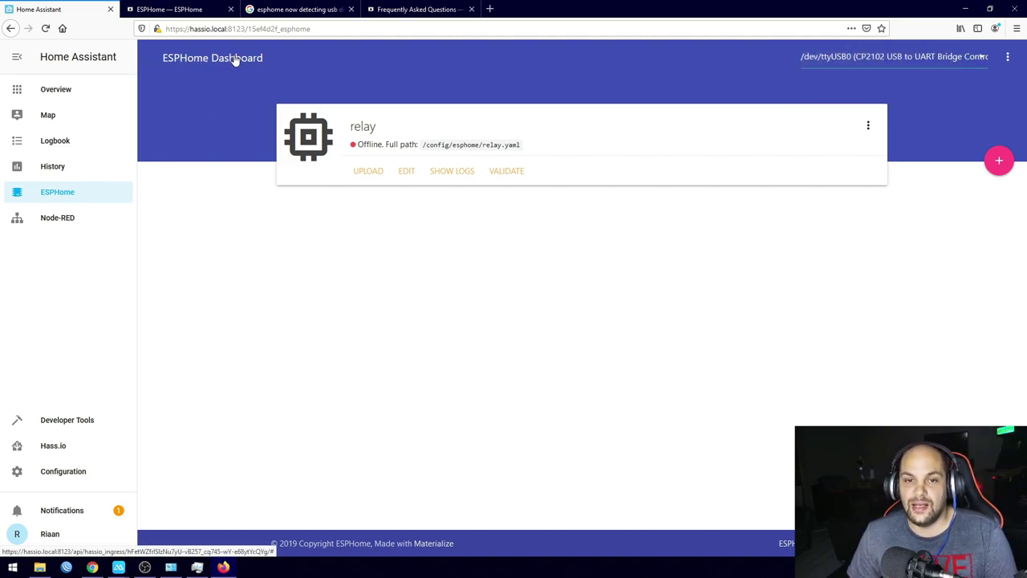
View the ESPHome add-on's details in Hass.io, including its restart option, and return to the ESPHome dashboard
left_click(58, 448)
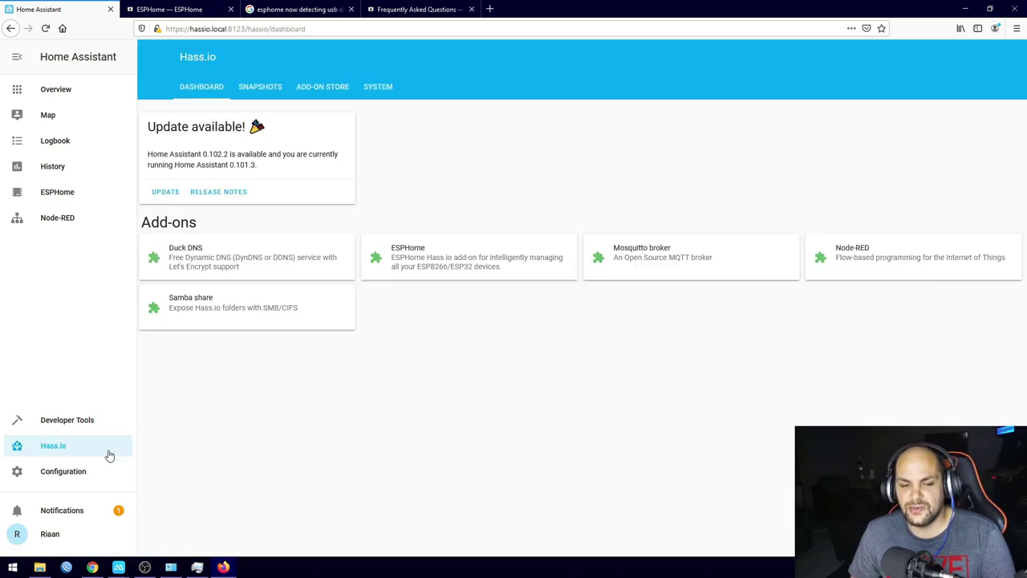
left_click(320, 88)
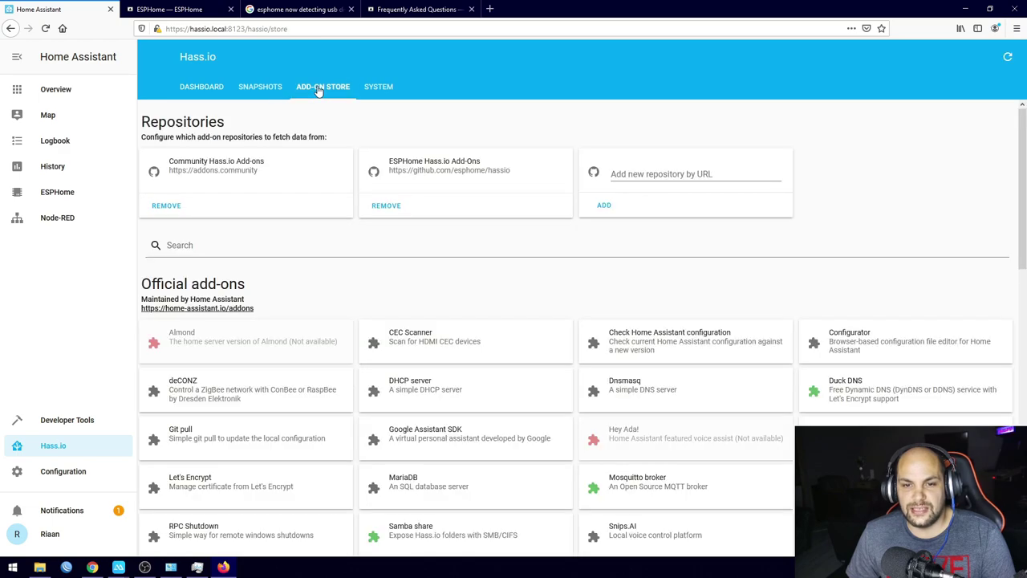
left_click(199, 86)
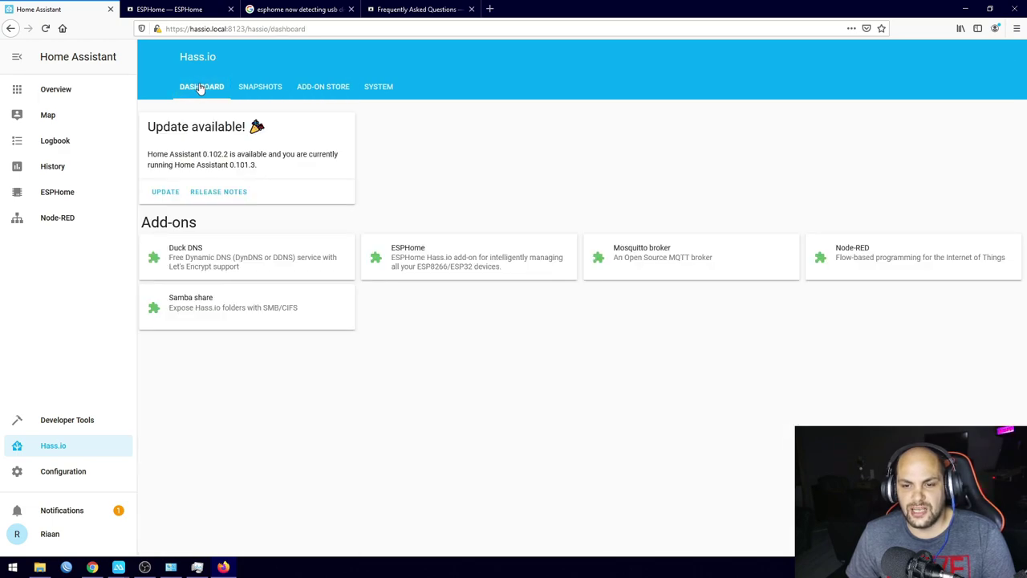
left_click(424, 262)
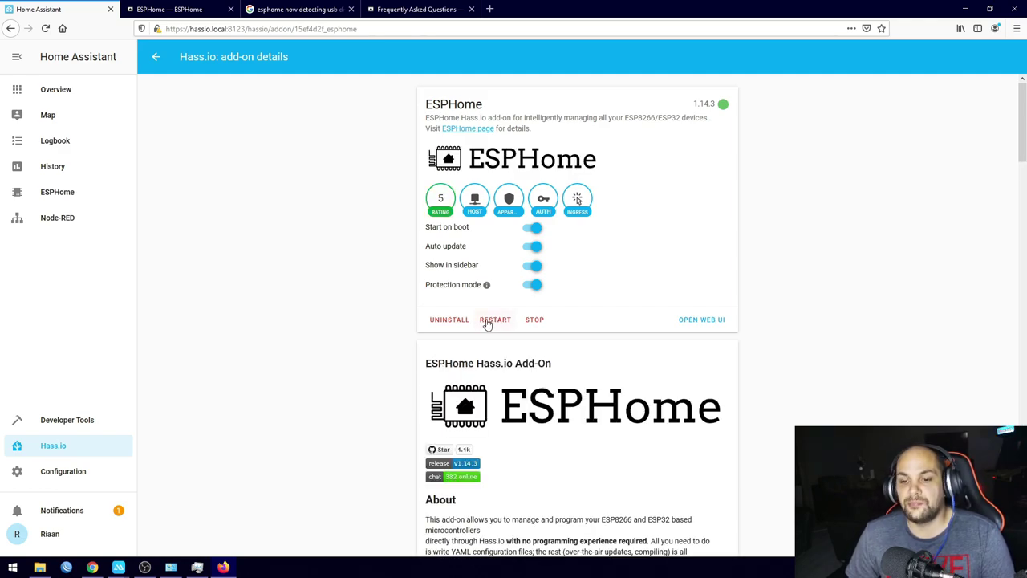
left_click(80, 198)
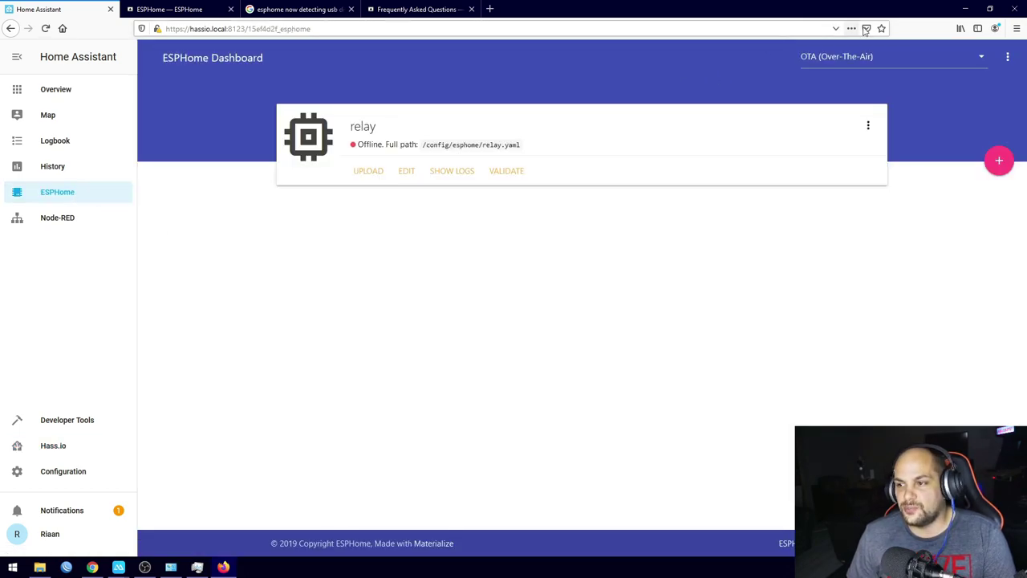
Select /dev/ttyUSB0 (CP2102 USB to UART Bridge Controller) as the upload port and upload the relay node's firmware
left_click(889, 64)
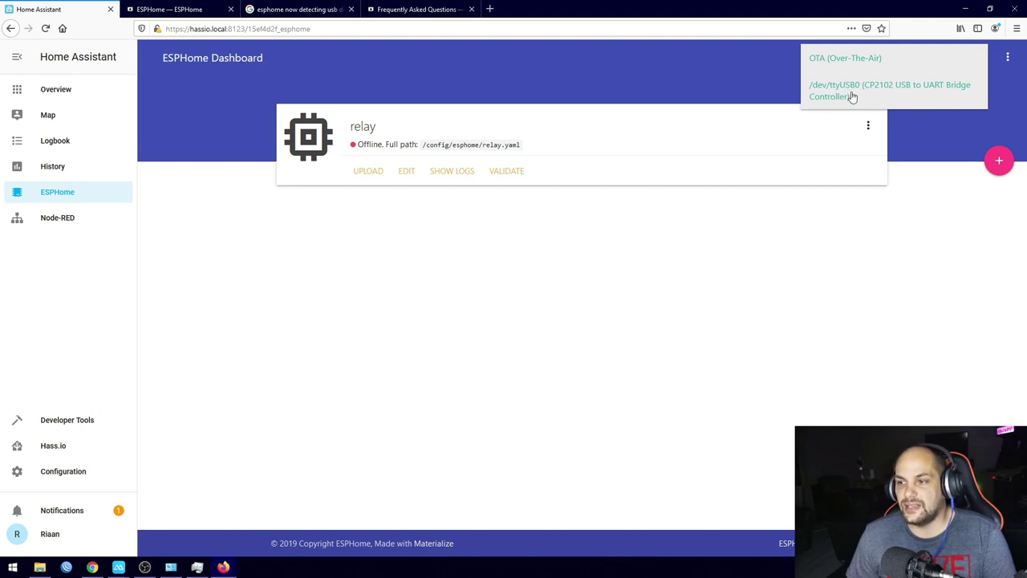
left_click(851, 95)
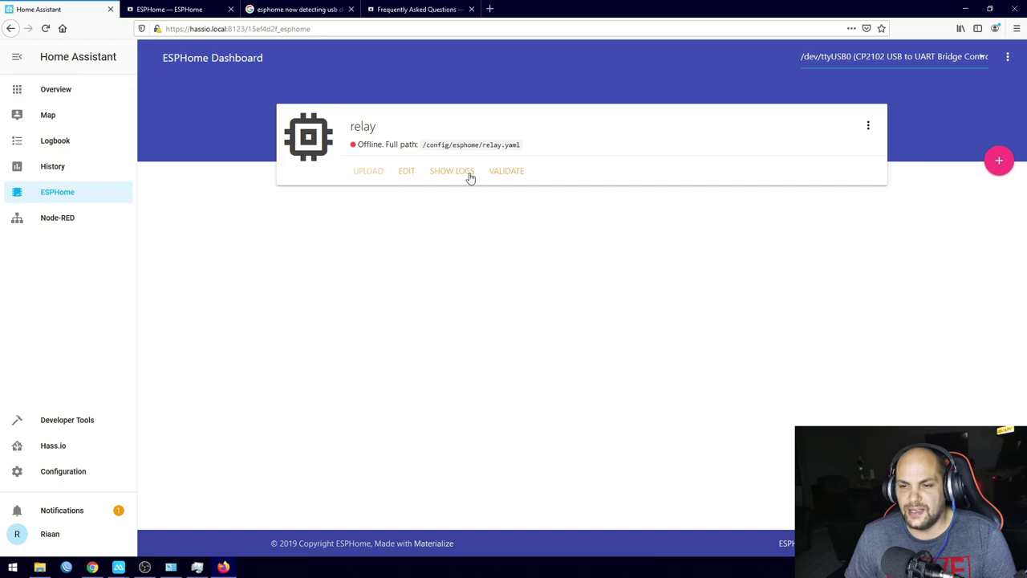
left_click(365, 172)
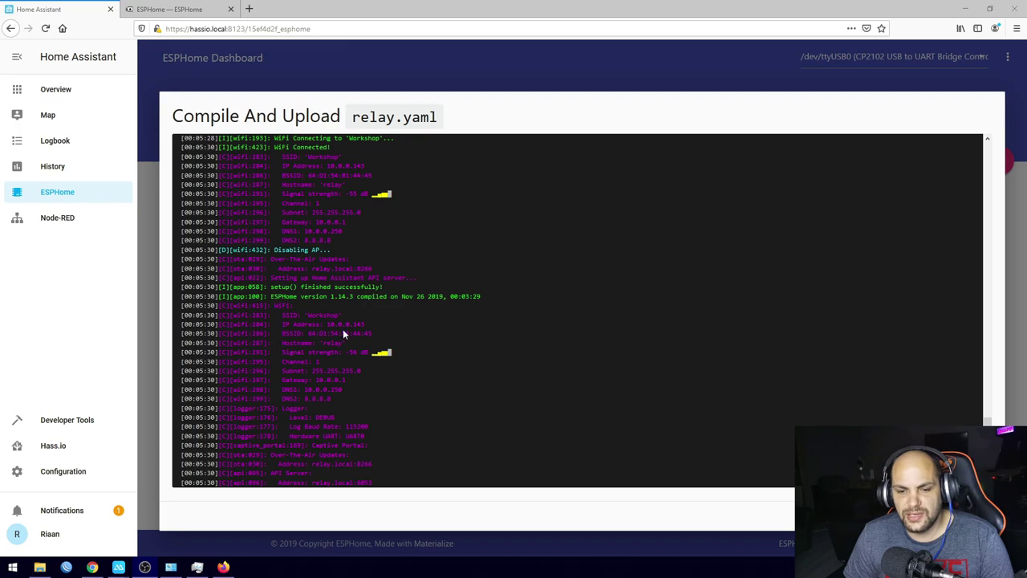
Review the relay.yaml compile and upload log for the board's IP address, hostname and flashing output
left_click_drag(327, 324, 364, 324)
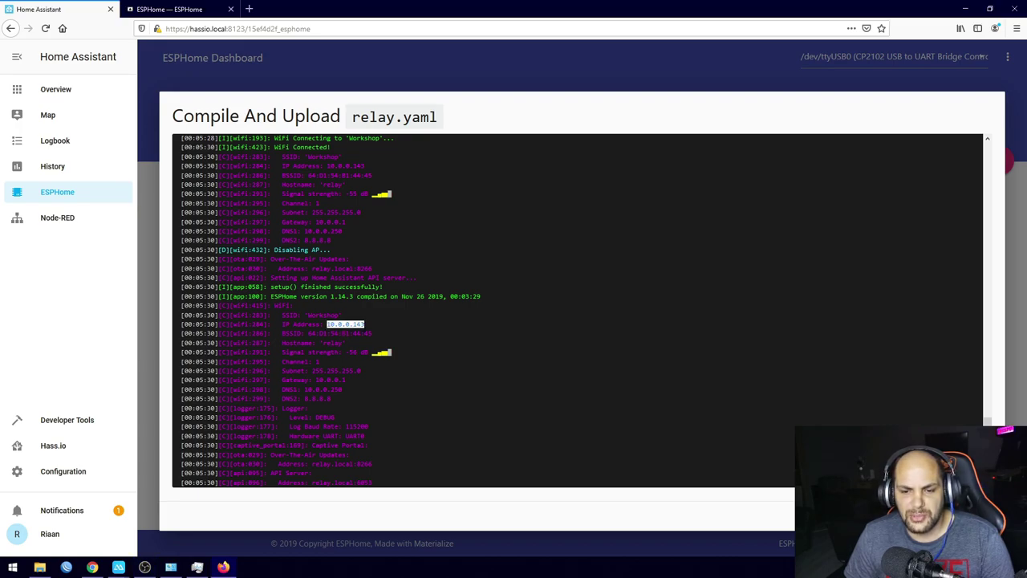
left_click(378, 322)
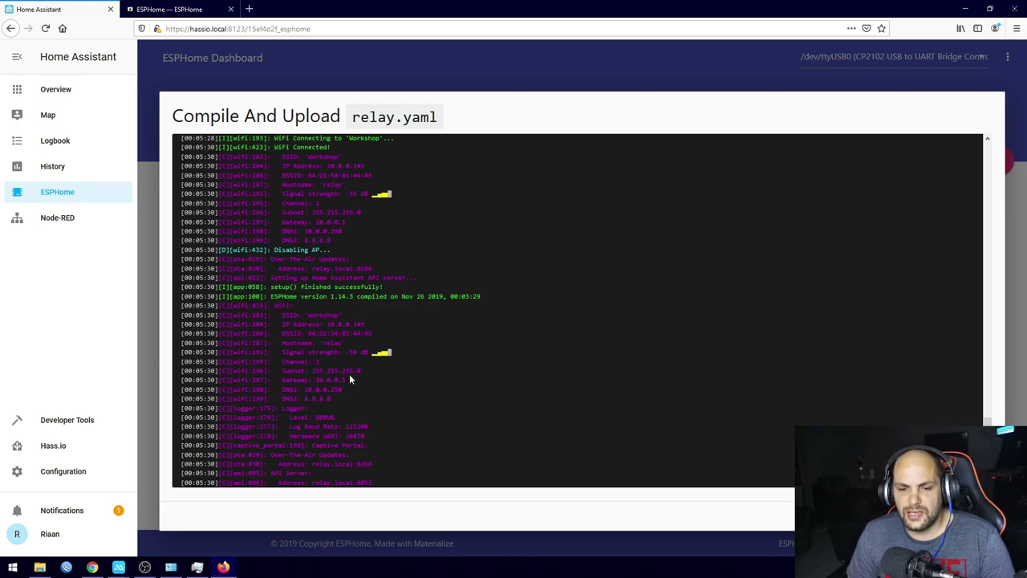
double_click(334, 343)
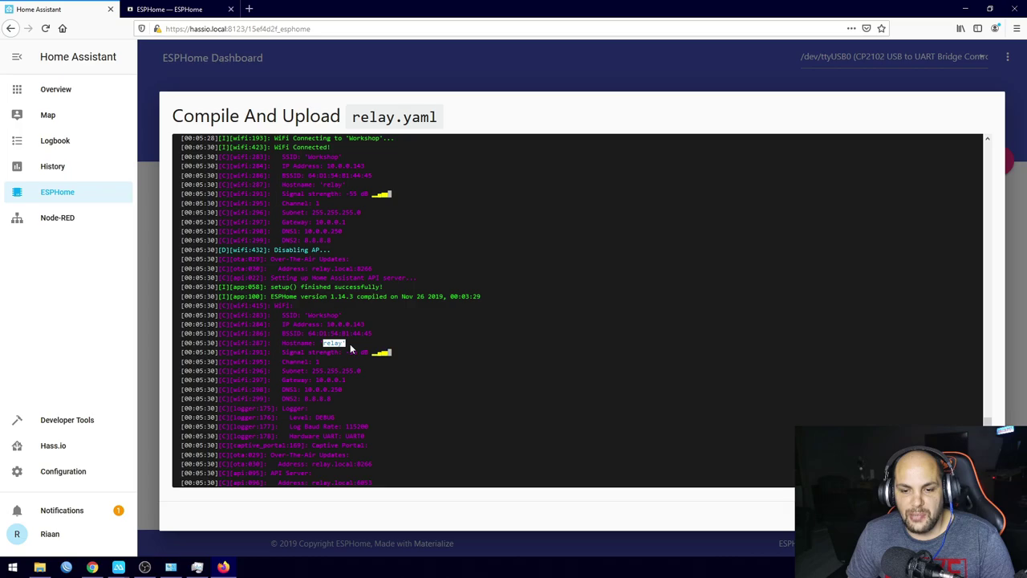
scroll(410, 413, "up", 2)
scroll(410, 414, "up", 15)
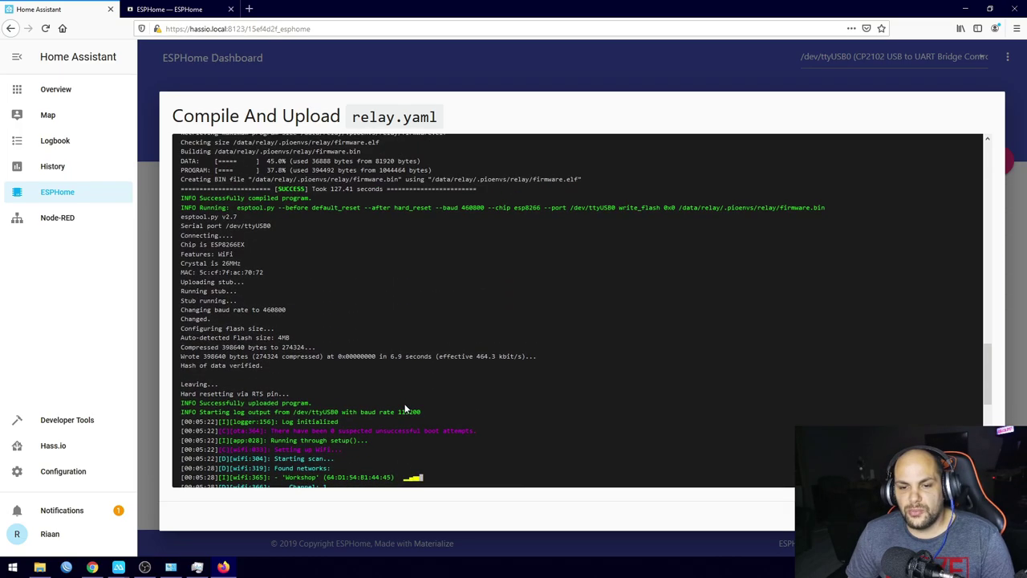
scroll(400, 406, "down", 15)
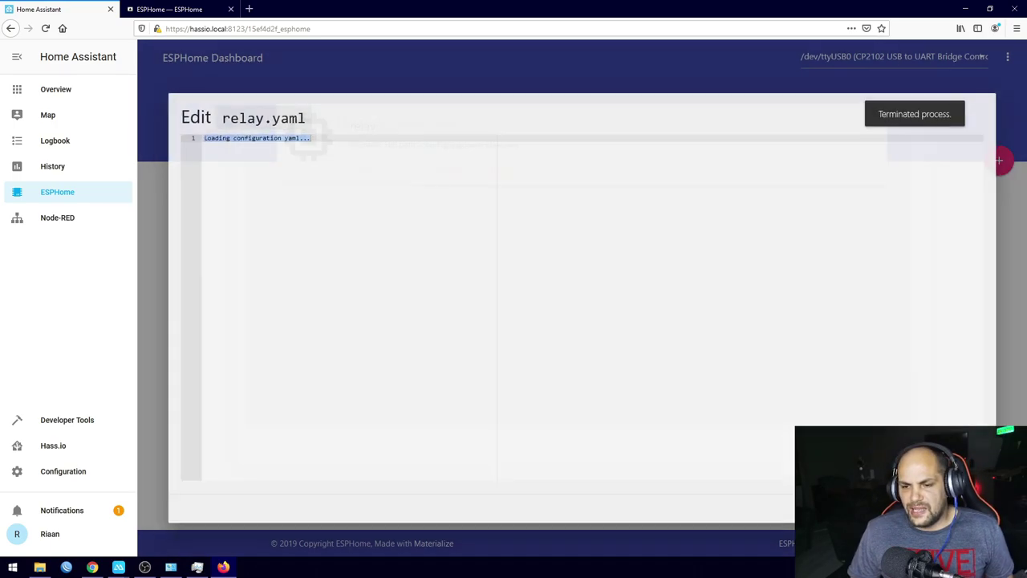
Open relay.yaml for editing, review its generated sections and place the cursor on the empty line after ota
left_click(923, 513)
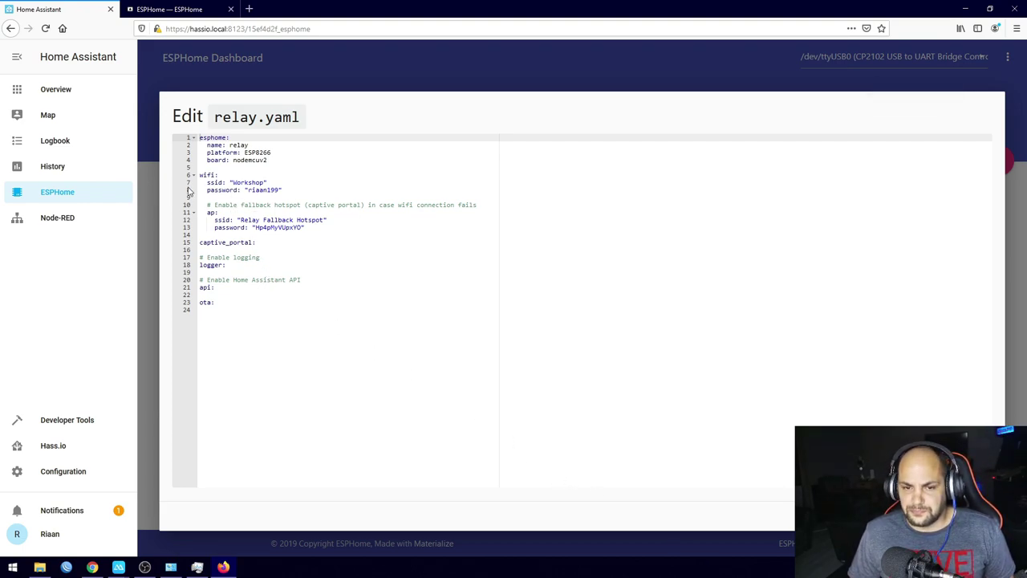
left_click_drag(198, 138, 351, 289)
left_click(286, 185)
left_click_drag(286, 190, 200, 175)
left_click(246, 293)
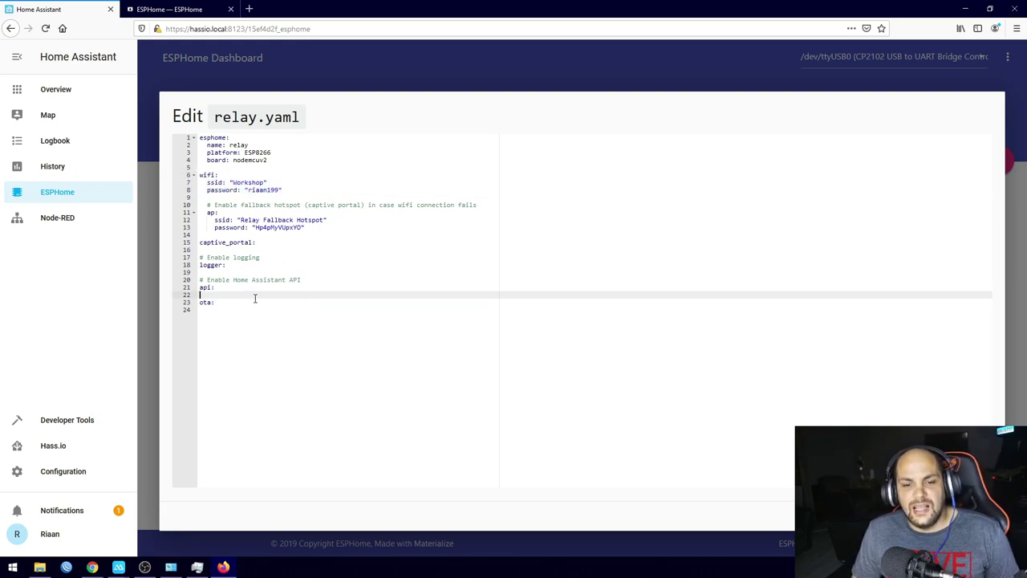
left_click(220, 307)
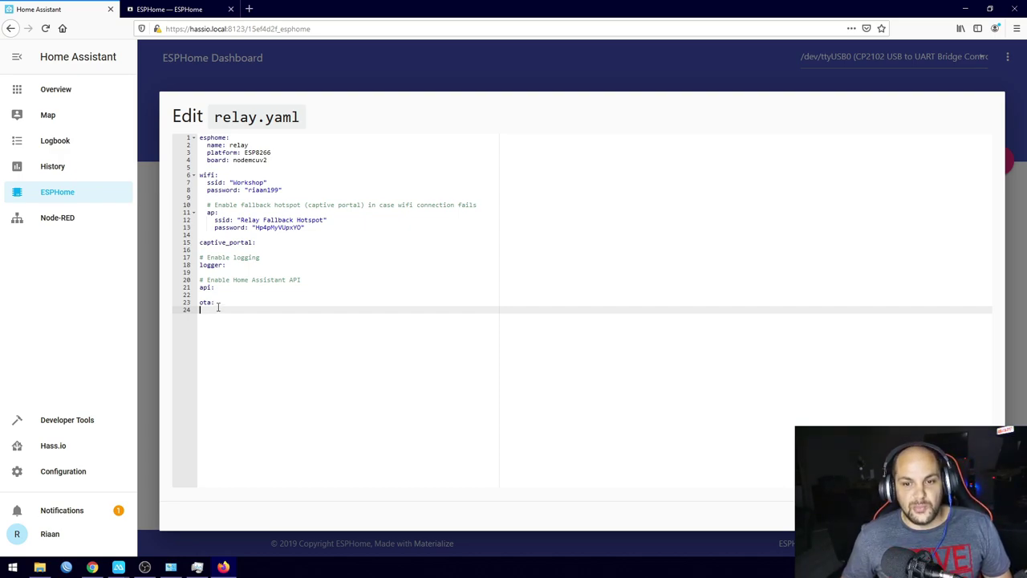
Search the ESPHome documentation for relay and open the Relay cookbook page
left_click(201, 8)
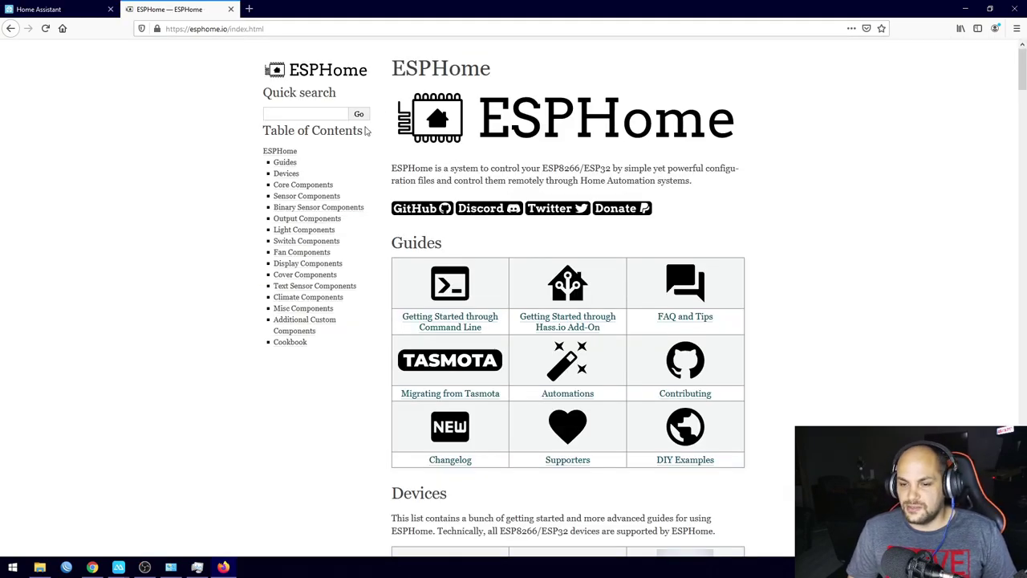
left_click(314, 113)
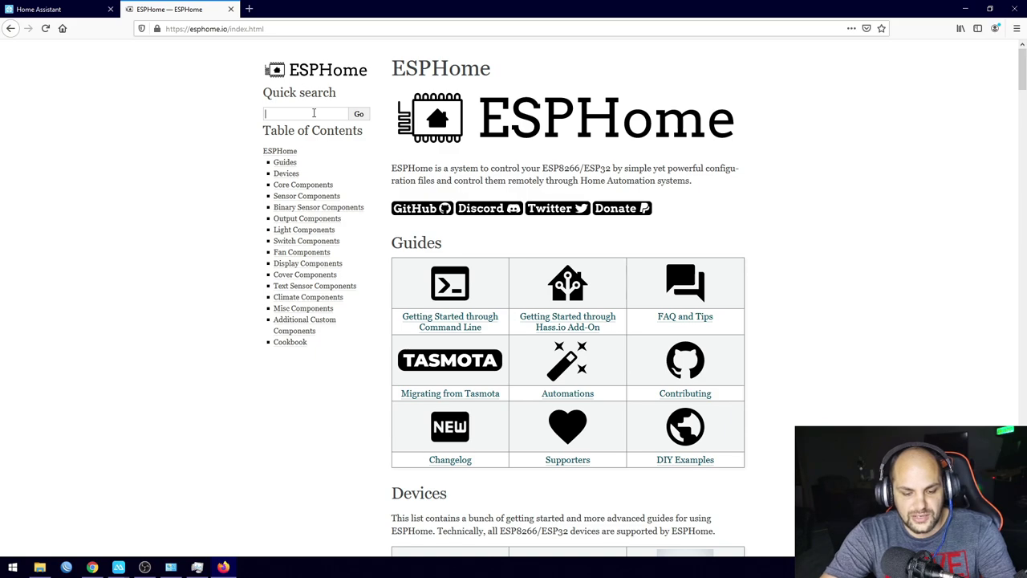
type("re")
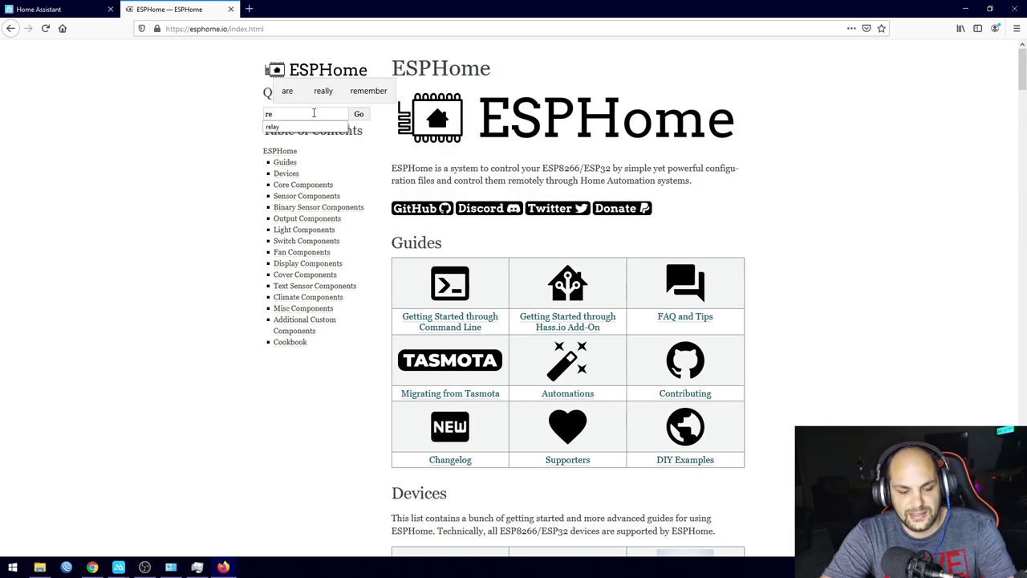
type("lay")
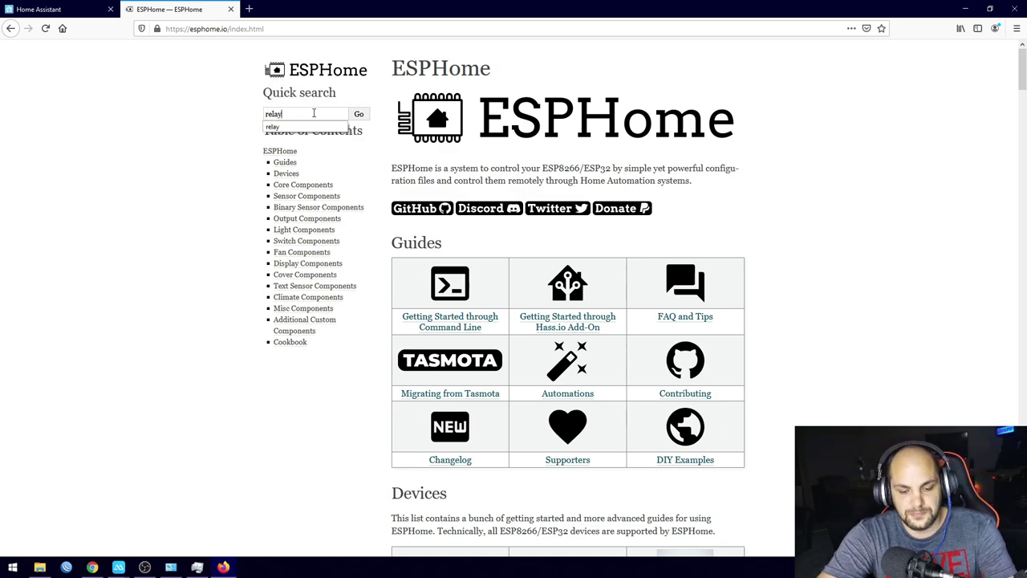
key("Return")
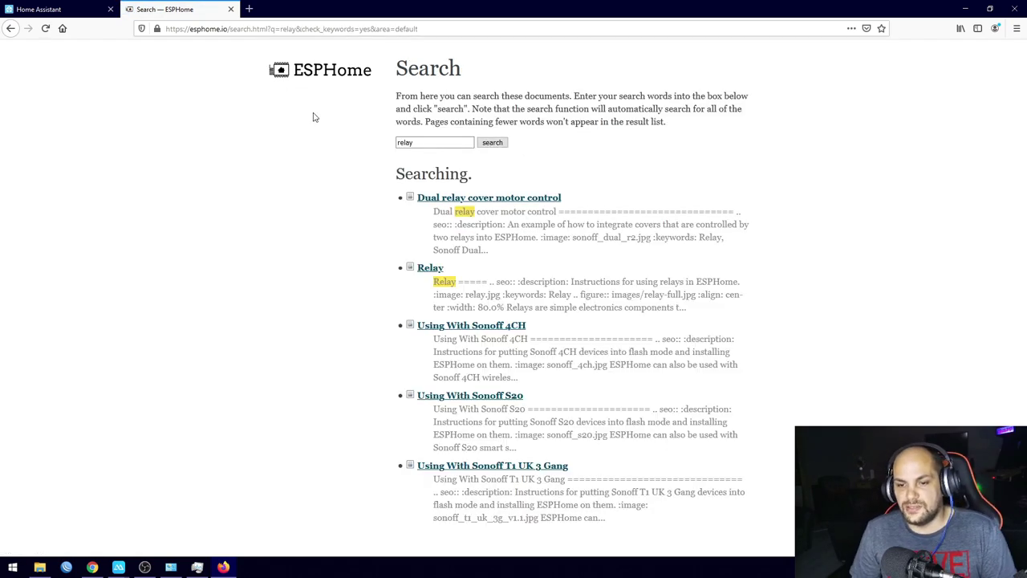
left_click(431, 271)
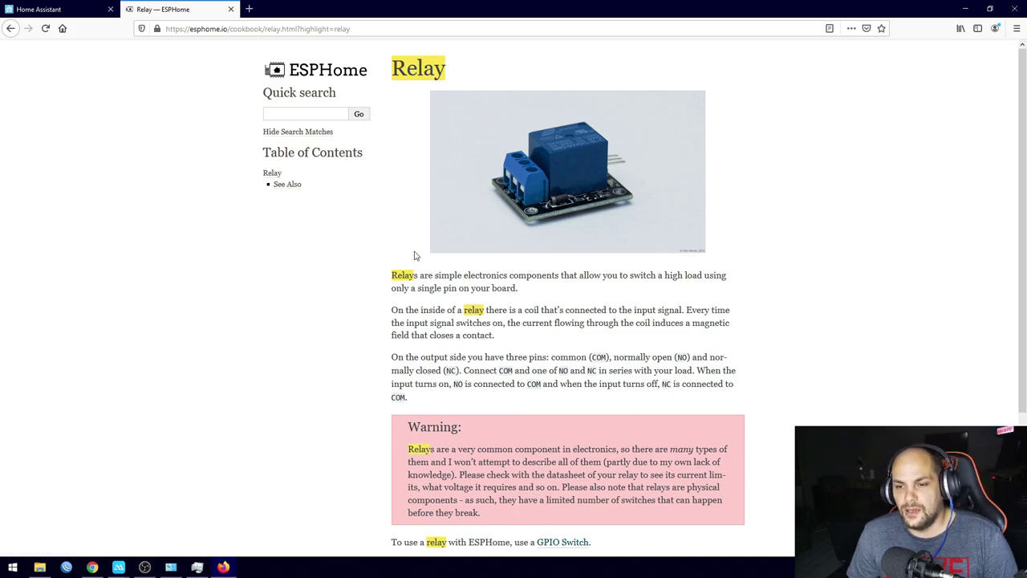
Find the GPIO switch example on the Relay page and copy its whole switch code block
scroll(415, 254, "down", 5)
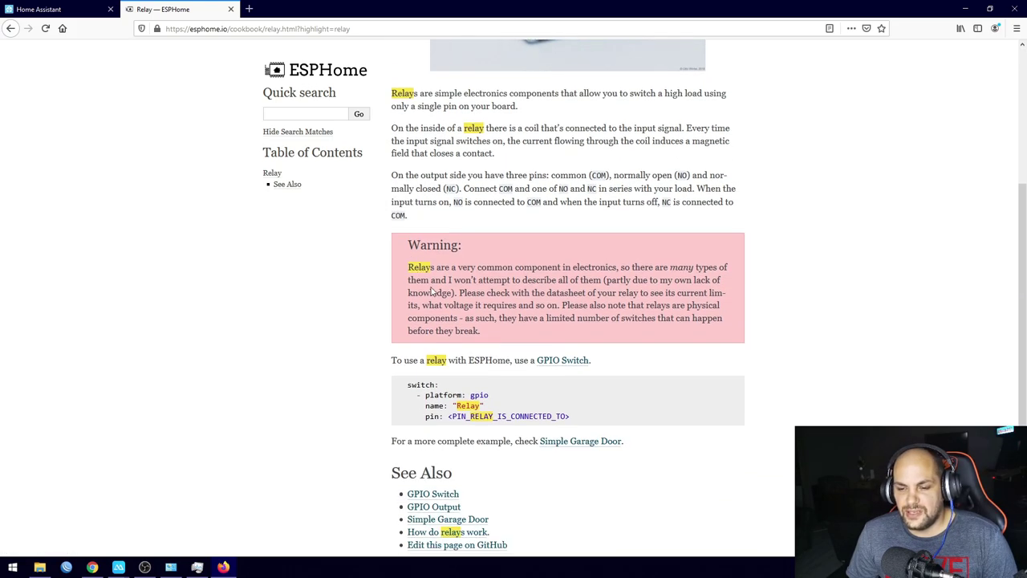
left_click_drag(397, 360, 520, 361)
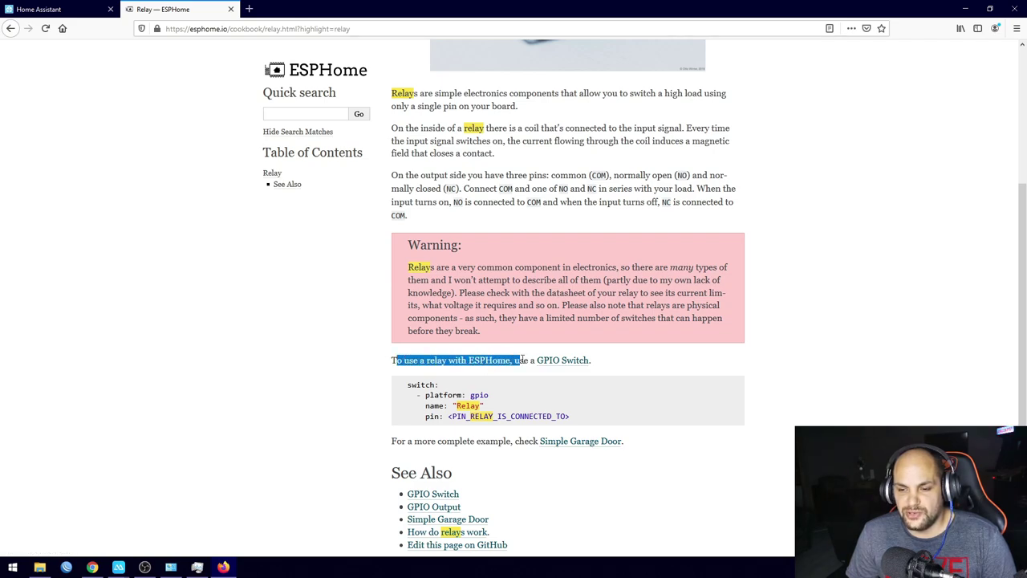
left_click(482, 399)
double_click(479, 395)
left_click(482, 394)
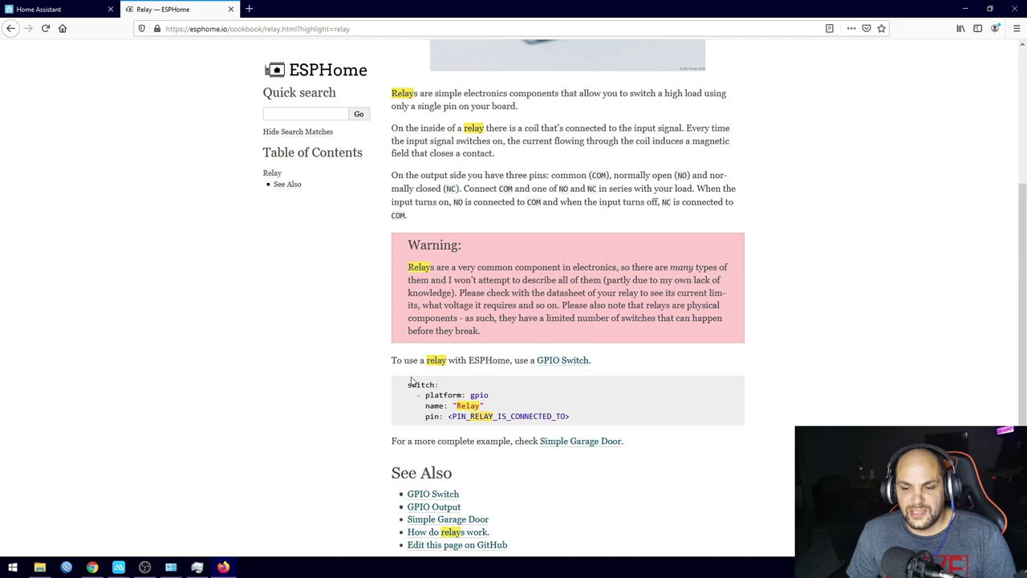
left_click_drag(406, 386, 585, 424)
right_click(492, 411)
left_click(520, 415)
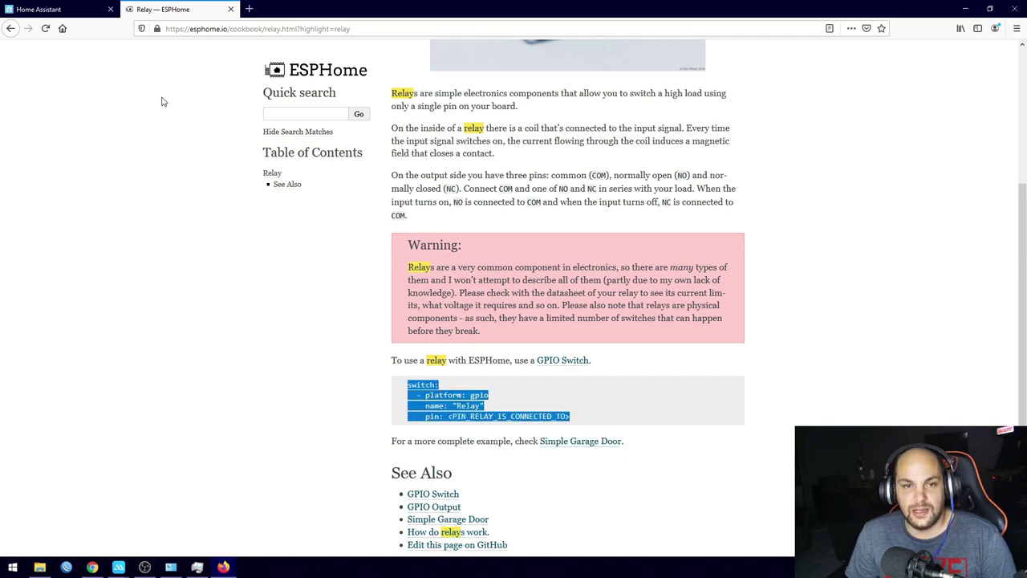
Paste the copied switch block at the end of relay.yaml and insert a blank line between ota and switch
left_click(49, 9)
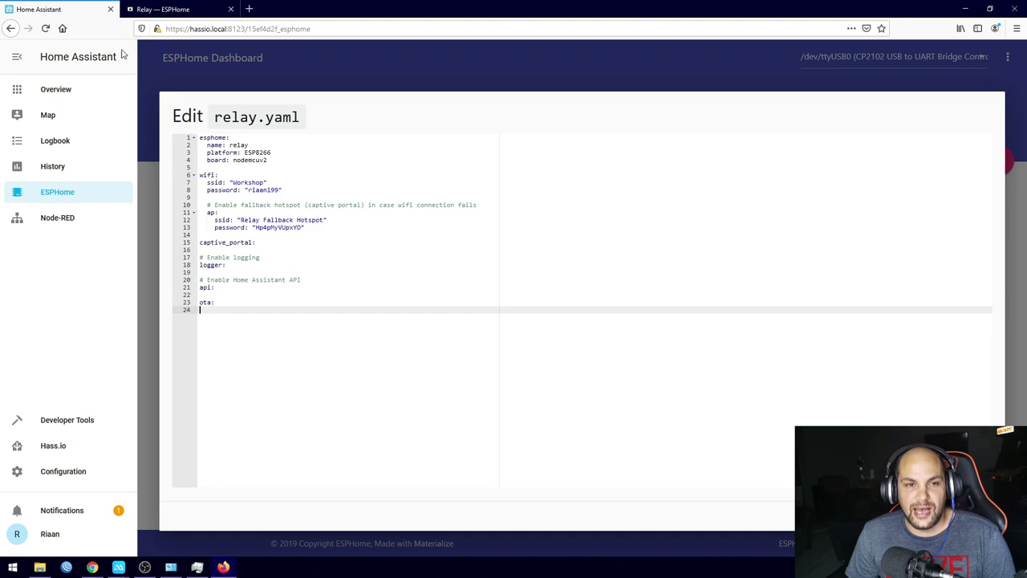
right_click(220, 314)
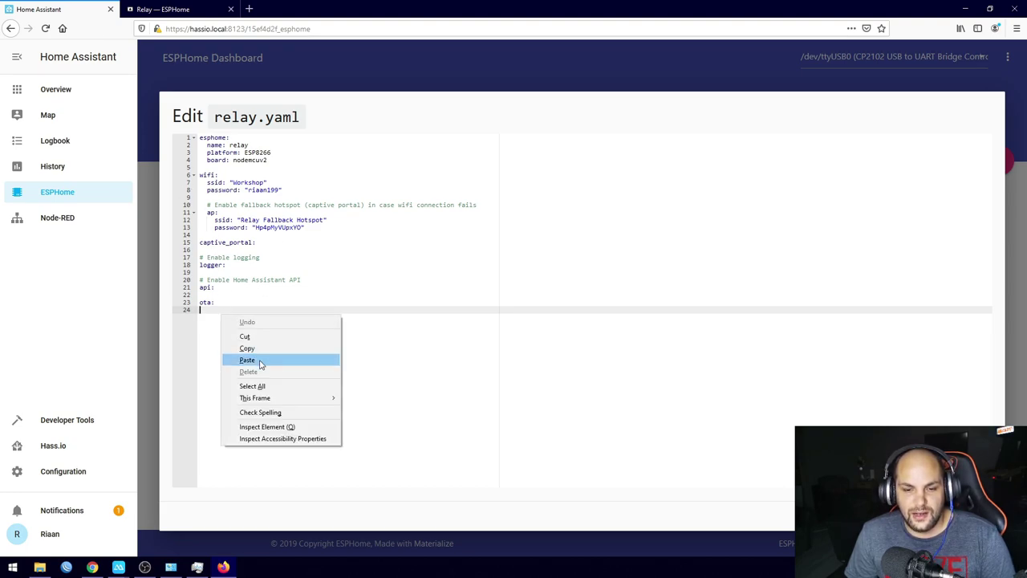
left_click(260, 360)
left_click(244, 302)
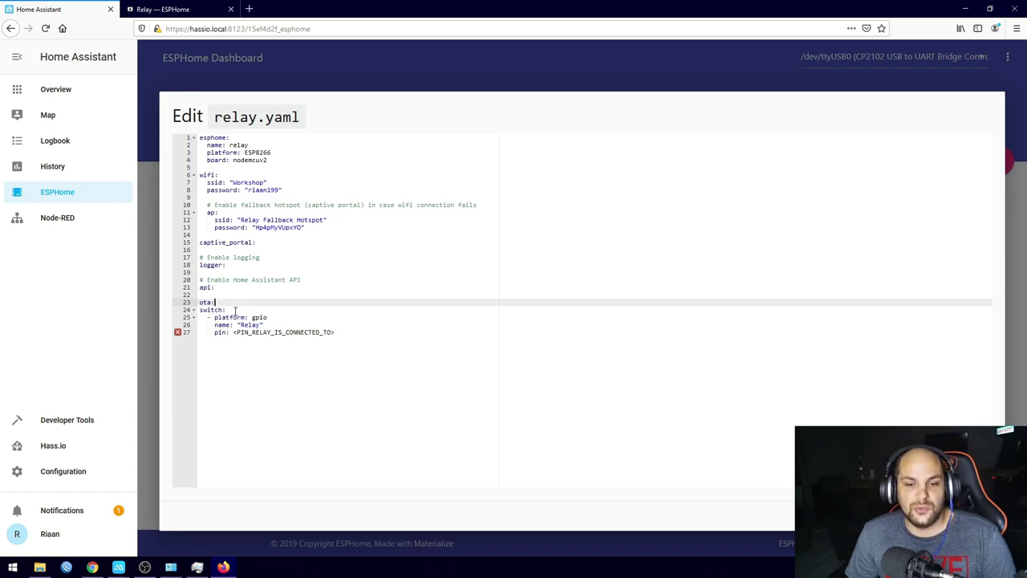
key("Return")
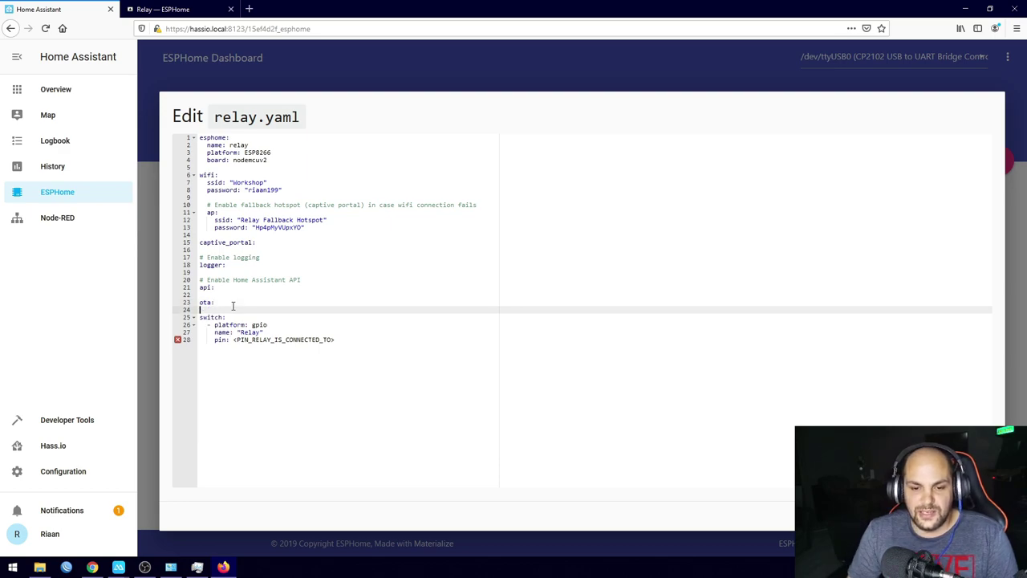
Change the switch's name to "Relay1" in the pasted block
left_click(229, 325)
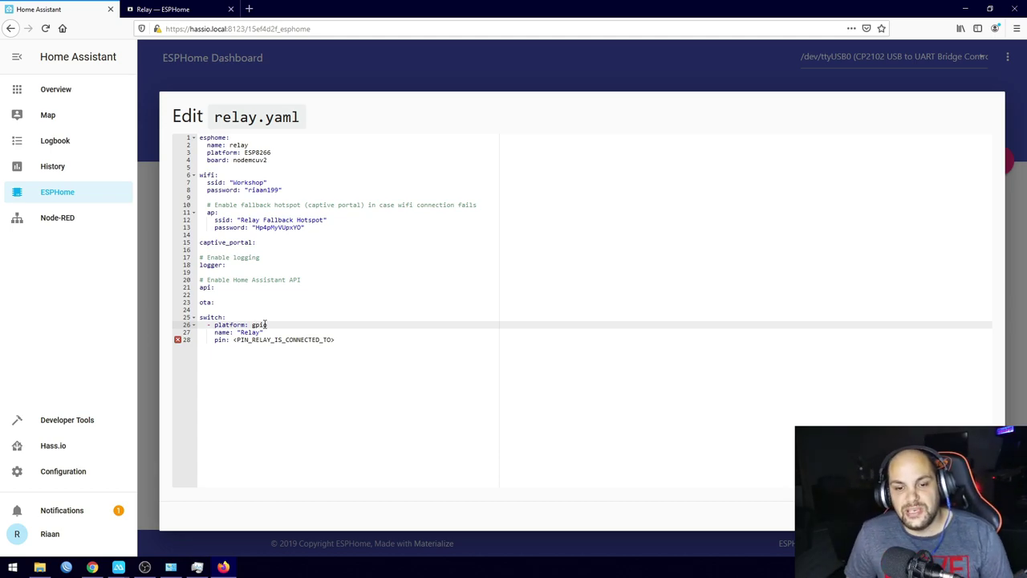
left_click(252, 333)
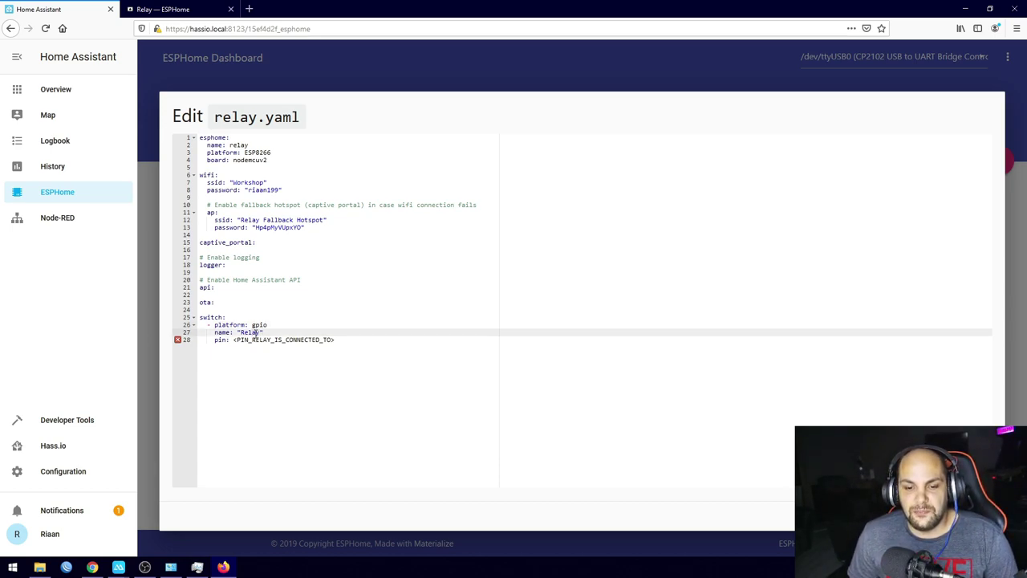
left_click_drag(262, 332, 244, 333)
left_click(251, 332)
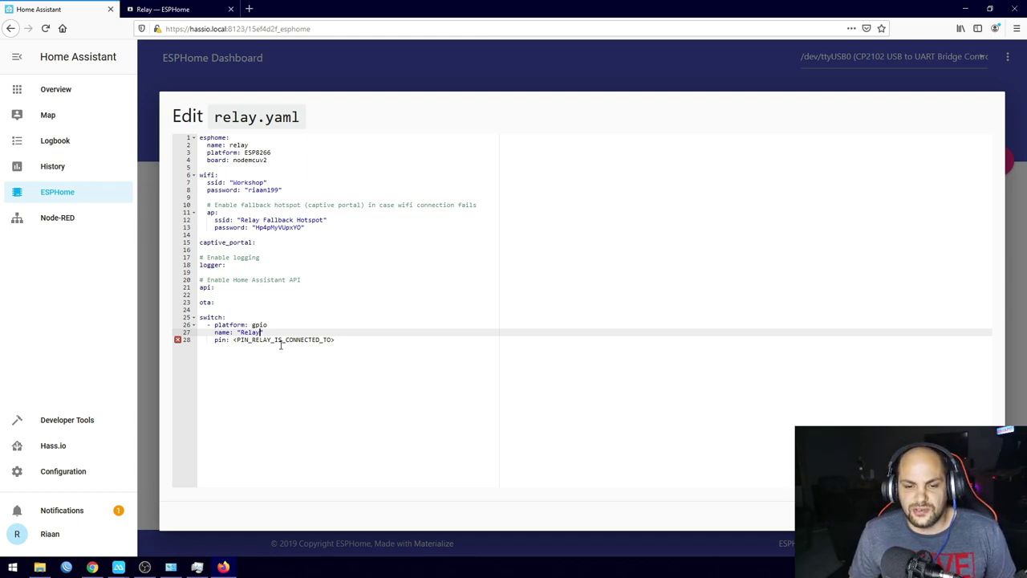
type("1")
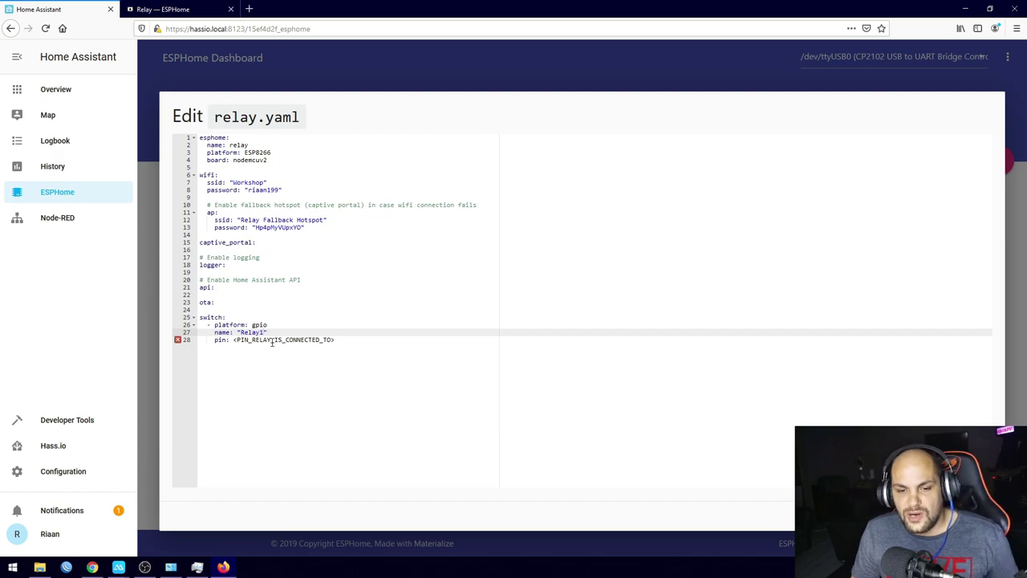
Replace the pin placeholder of the Relay1 switch with D4
left_click(217, 340)
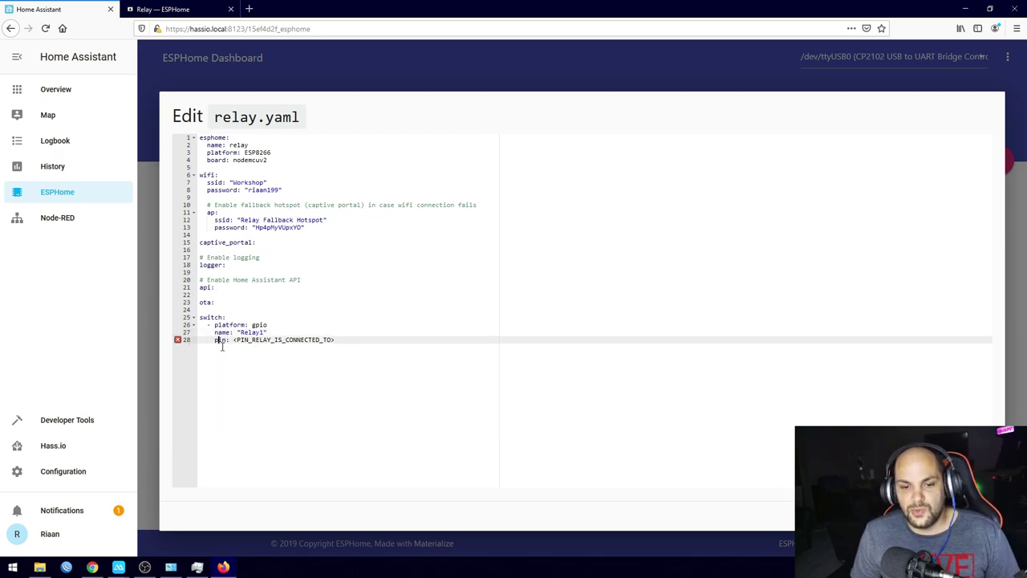
left_click_drag(217, 340, 228, 342)
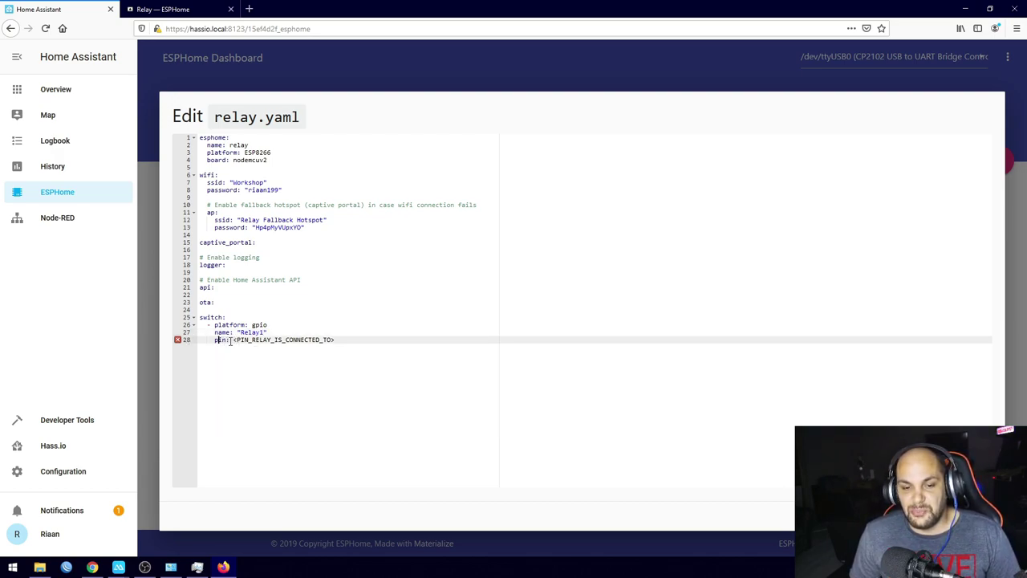
left_click_drag(335, 341, 235, 342)
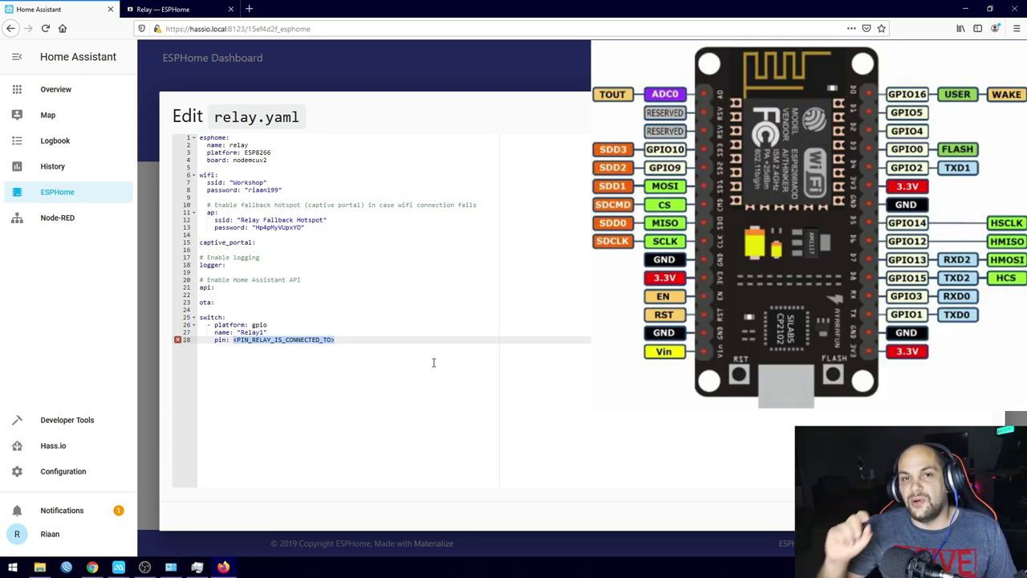
left_click(232, 339)
left_click_drag(234, 340, 336, 340)
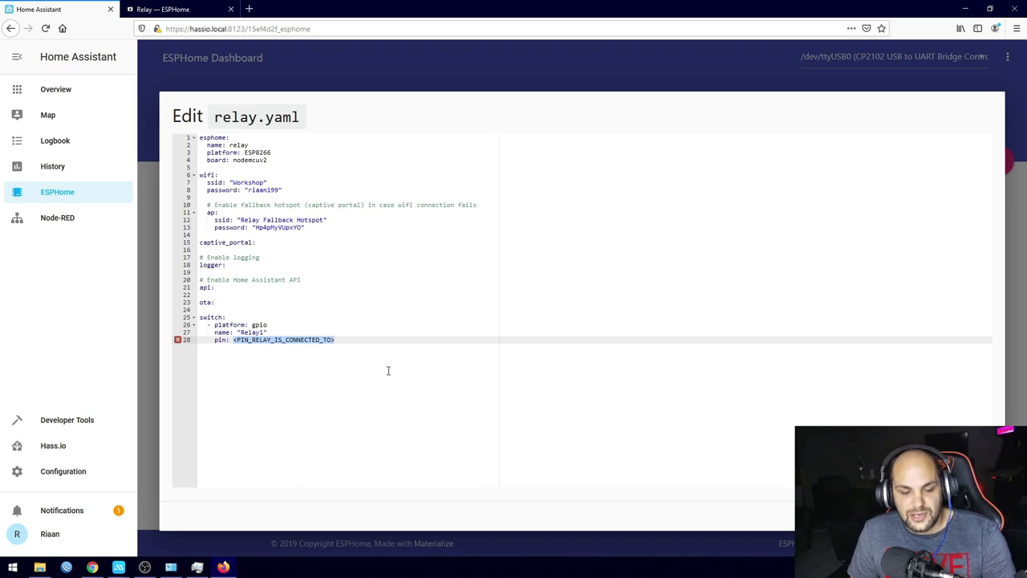
key("BackSpace")
type("d")
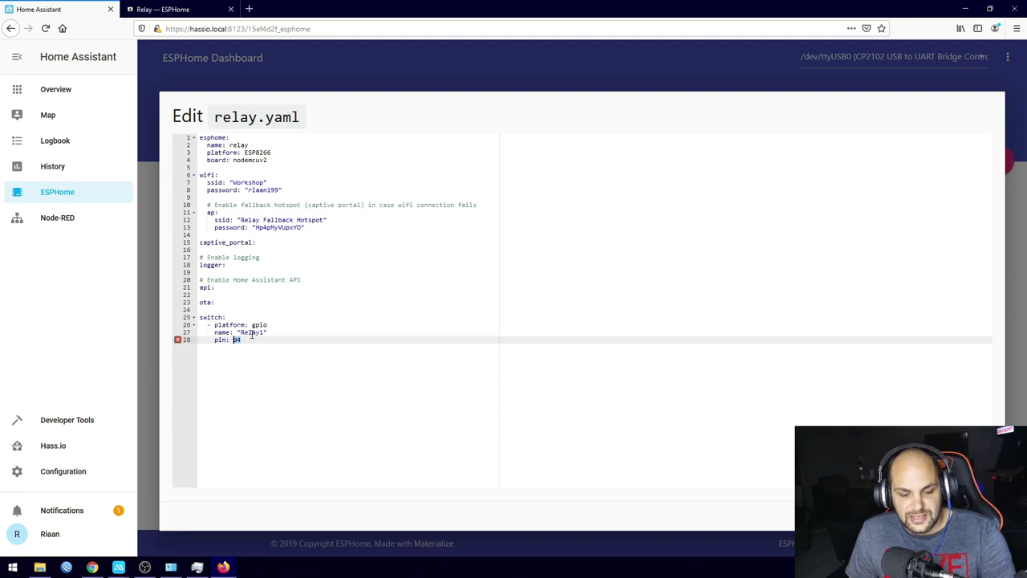
type("4")
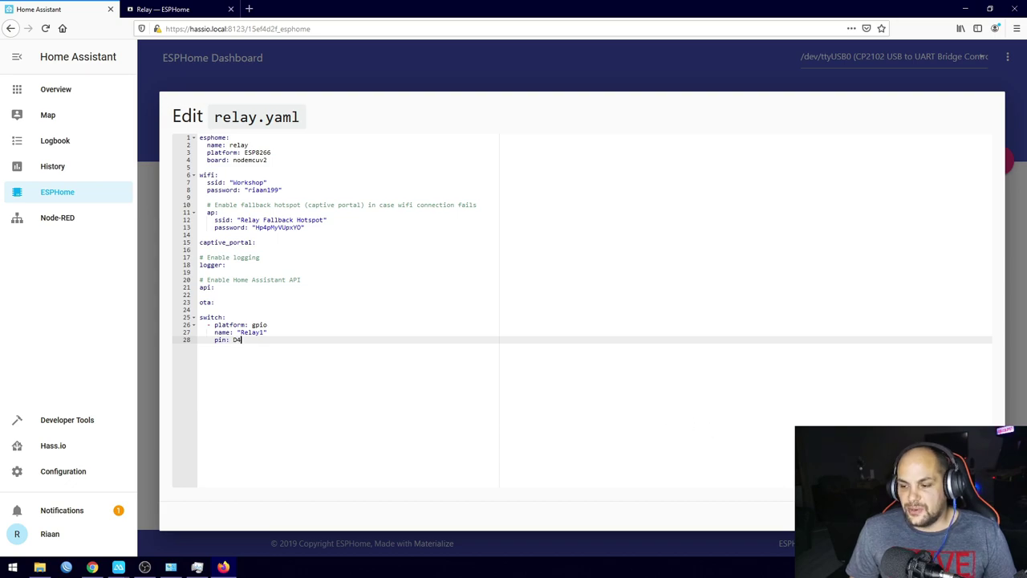
Save relay.yaml, compile and upload it to the board over USB, and close the upload log
key("ctrl+s")
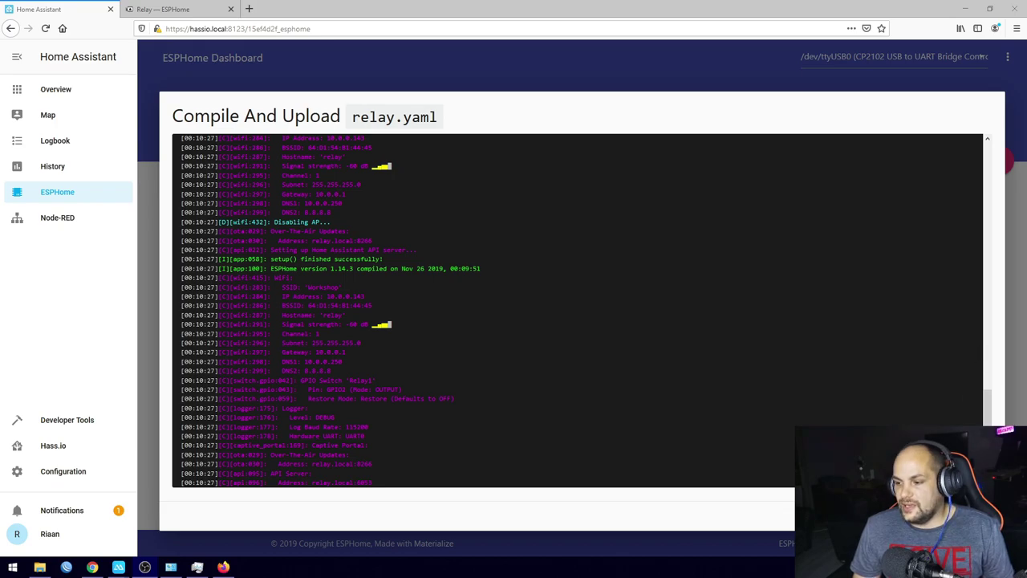
left_click(973, 516)
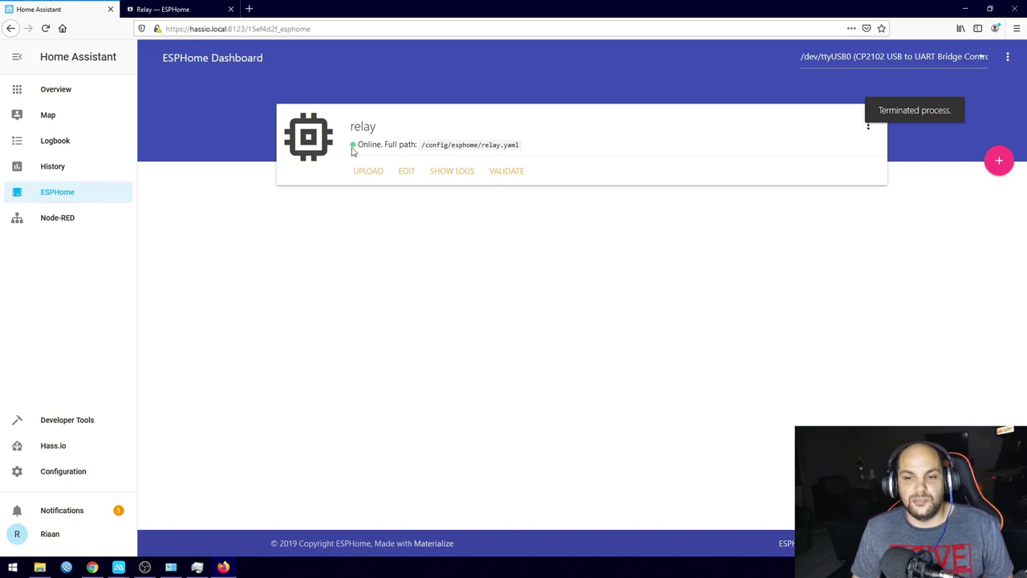
Check the Home Assistant overview for the new switch and return to the relay node on the ESPHome dashboard
left_click(64, 98)
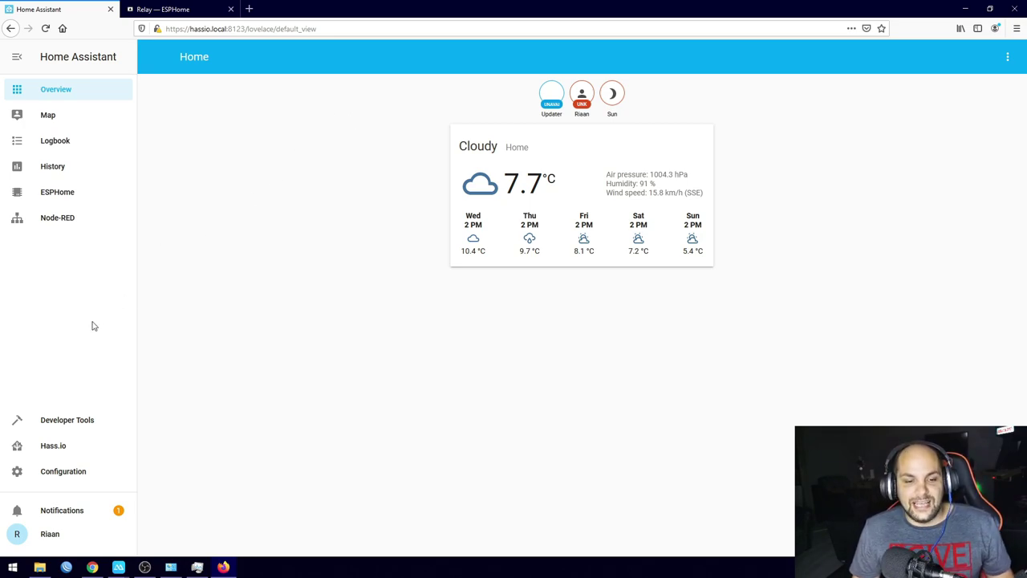
left_click(57, 197)
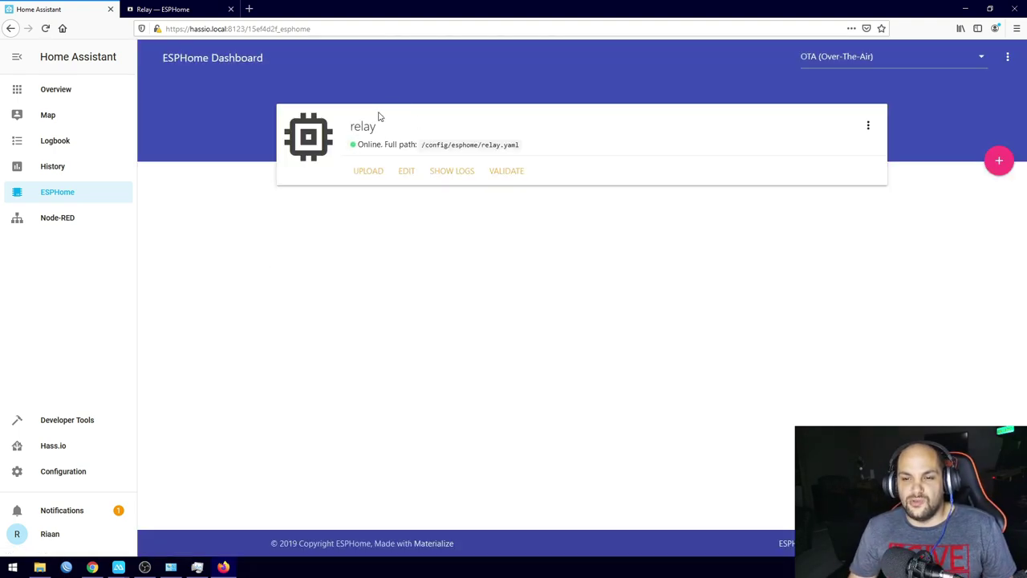
left_click_drag(381, 130, 348, 133)
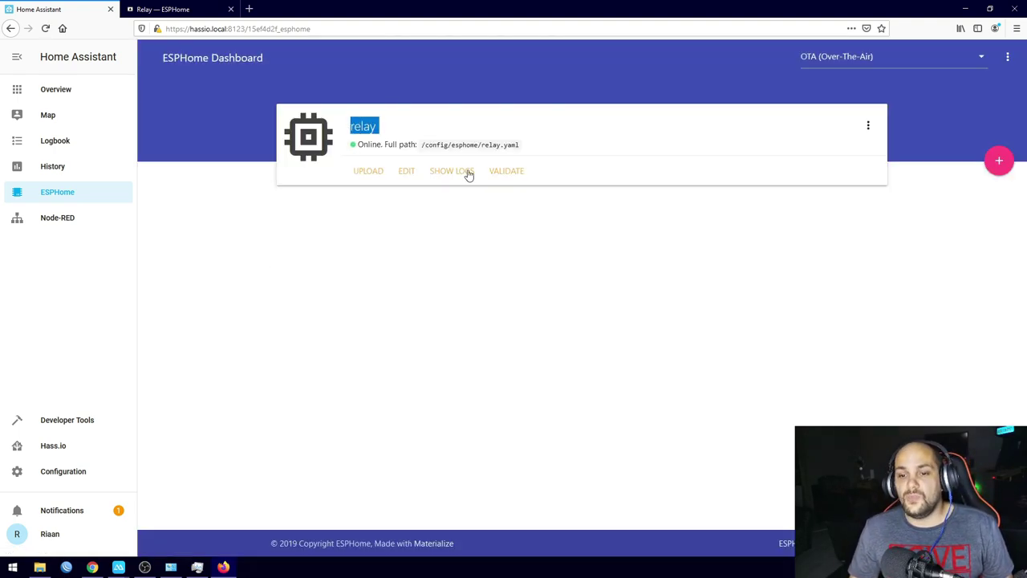
Show the relay node's logs and examine the IP address in the connection line
left_click(406, 171)
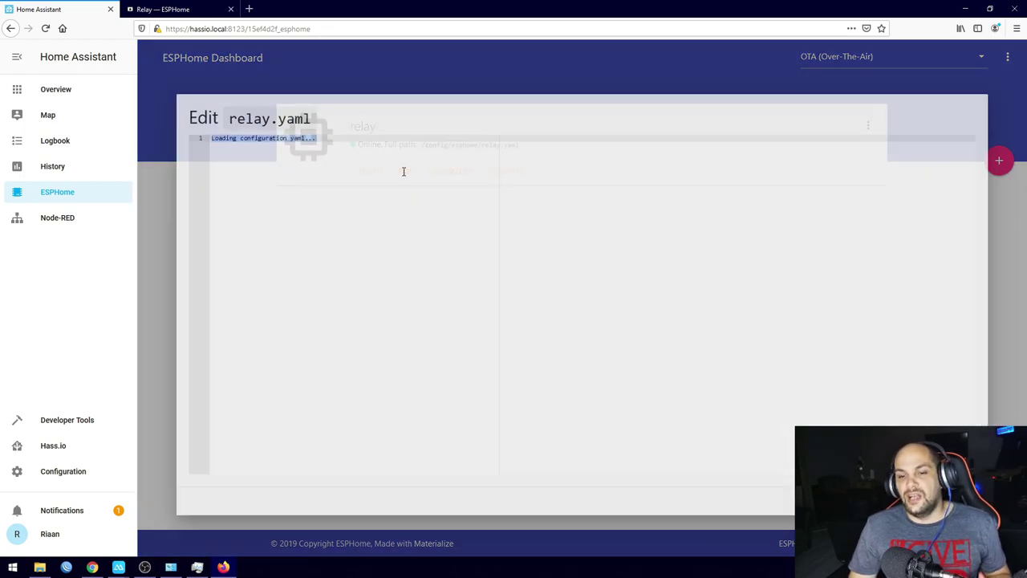
left_click(676, 77)
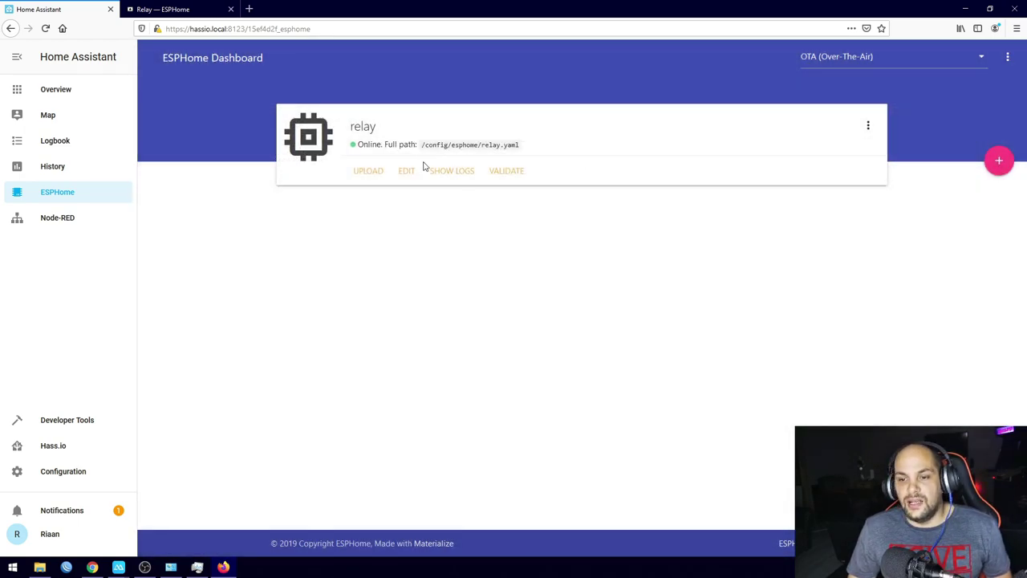
left_click(452, 170)
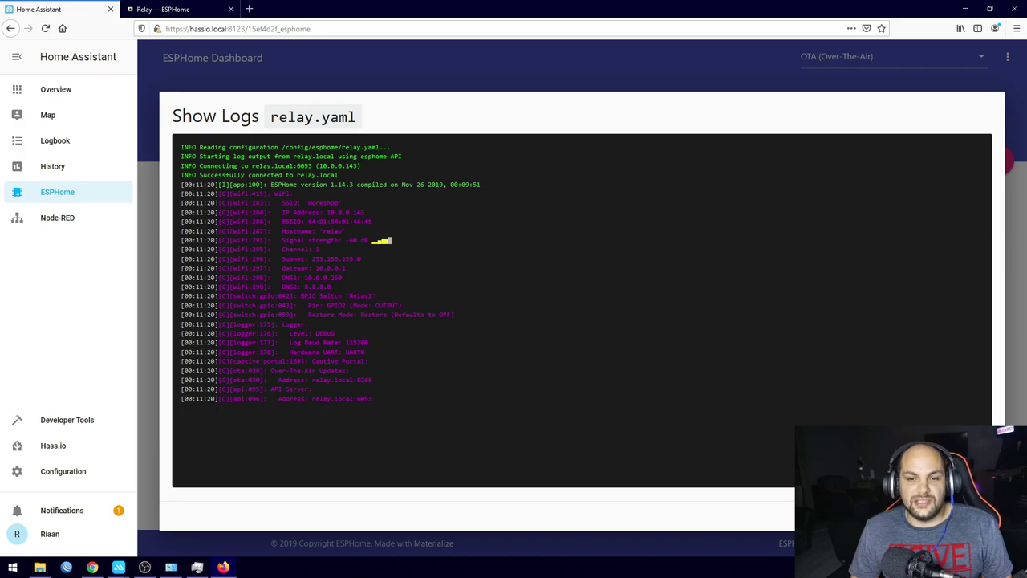
left_click_drag(319, 165, 358, 166)
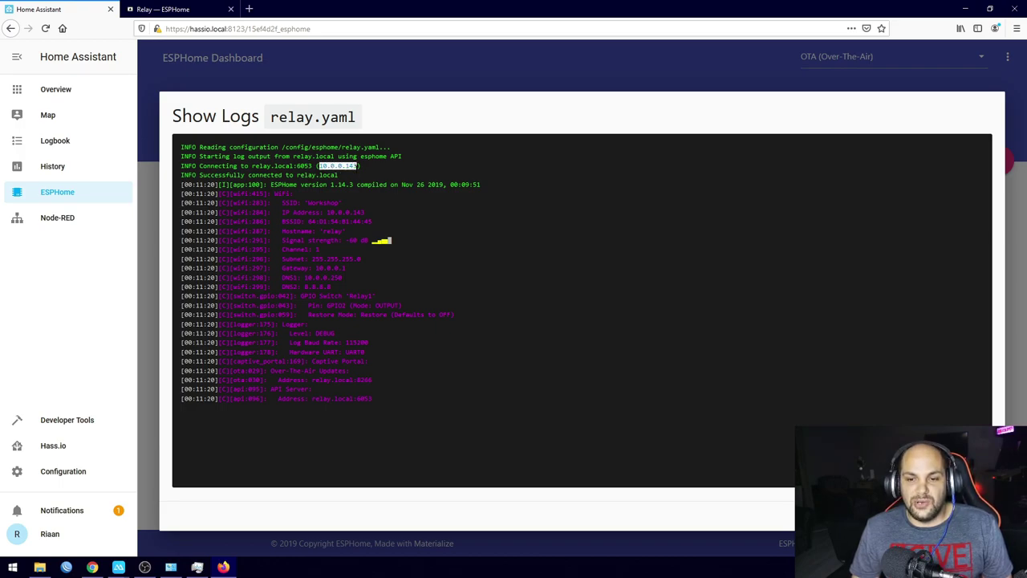
left_click(365, 171)
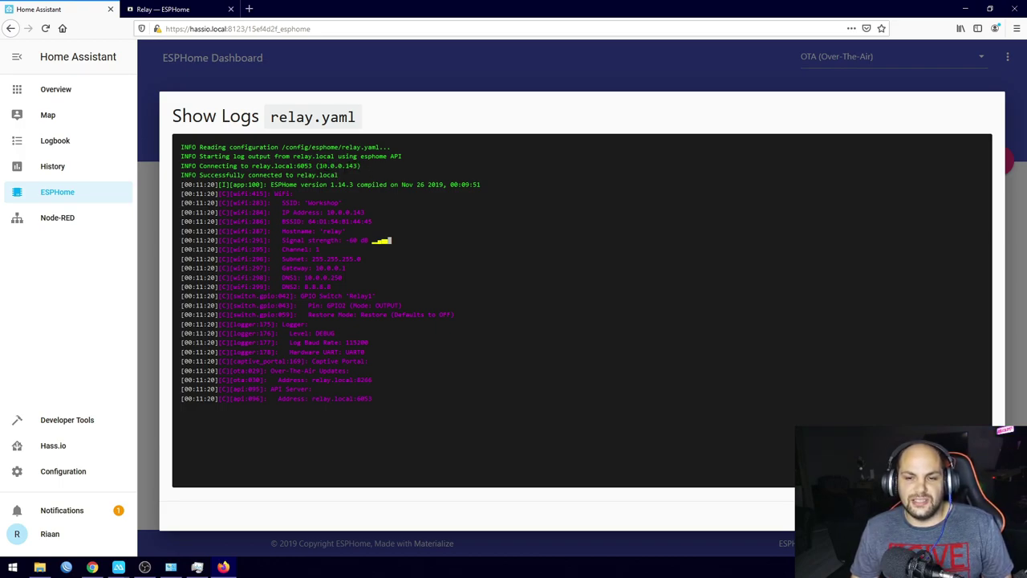
left_click_drag(318, 165, 358, 166)
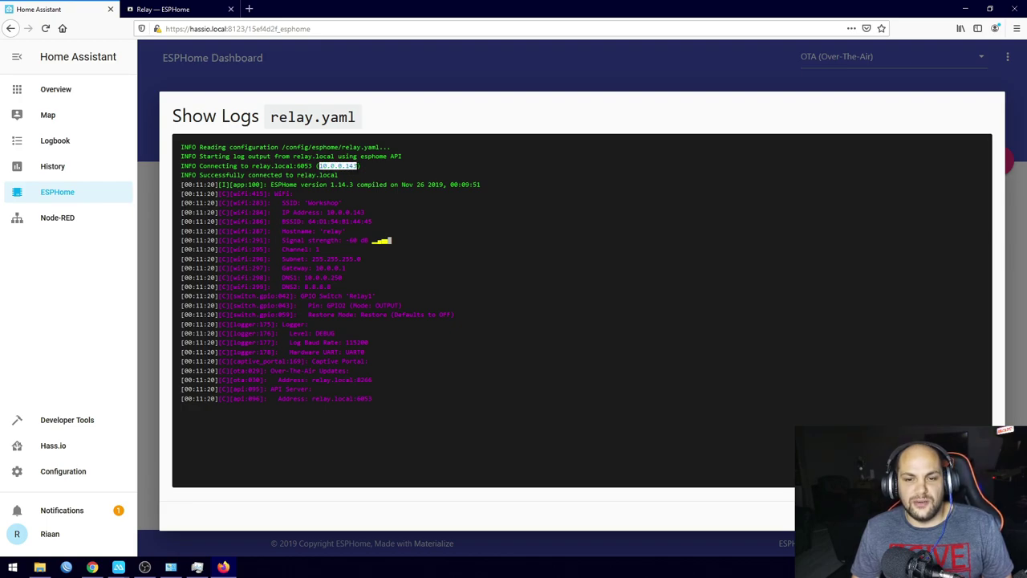
left_click(381, 172)
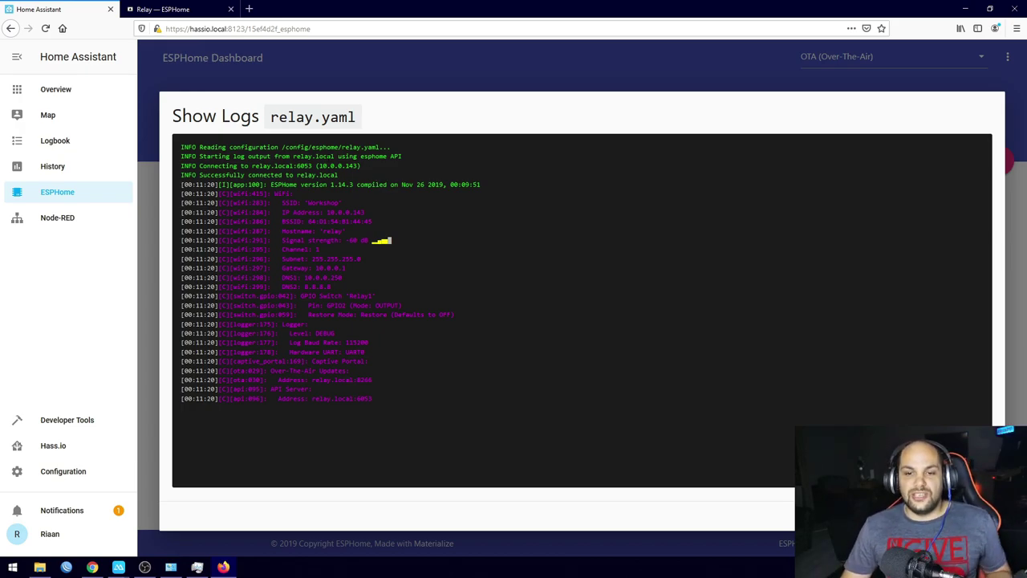
Copy the host name relay.local from the relay node's log output and close the log
left_click_drag(292, 155, 335, 156)
left_click(351, 155)
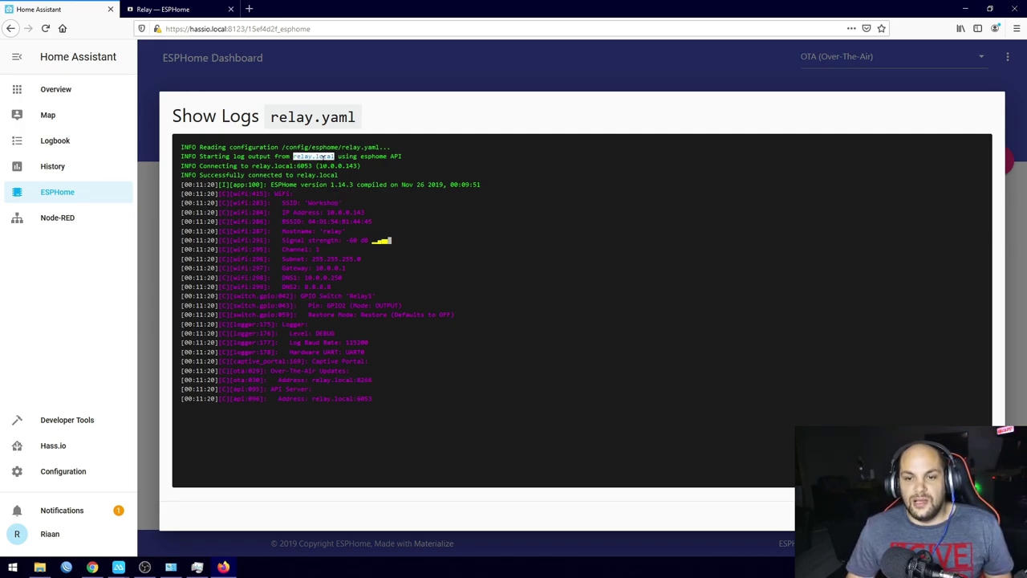
right_click(334, 156)
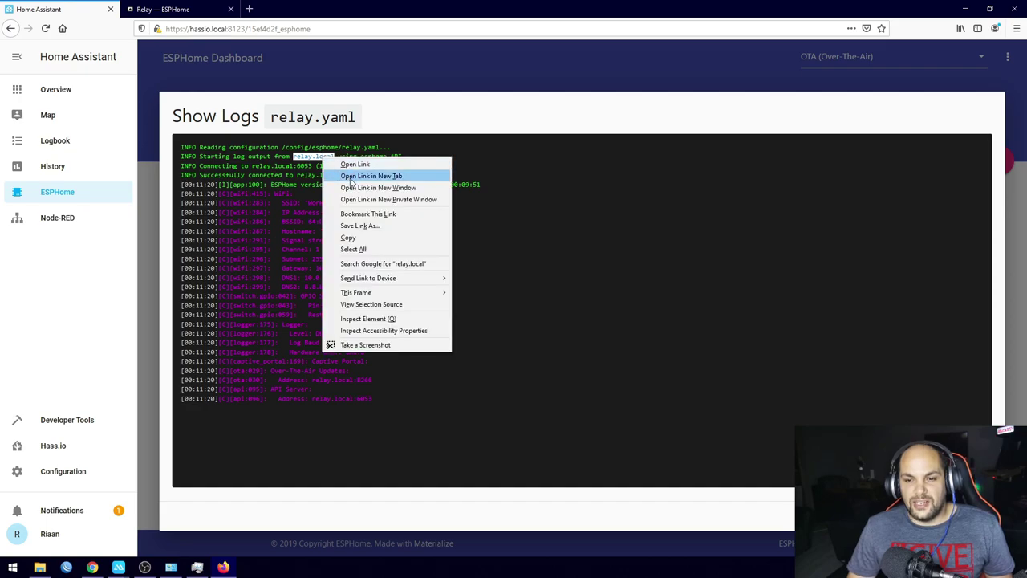
left_click(361, 239)
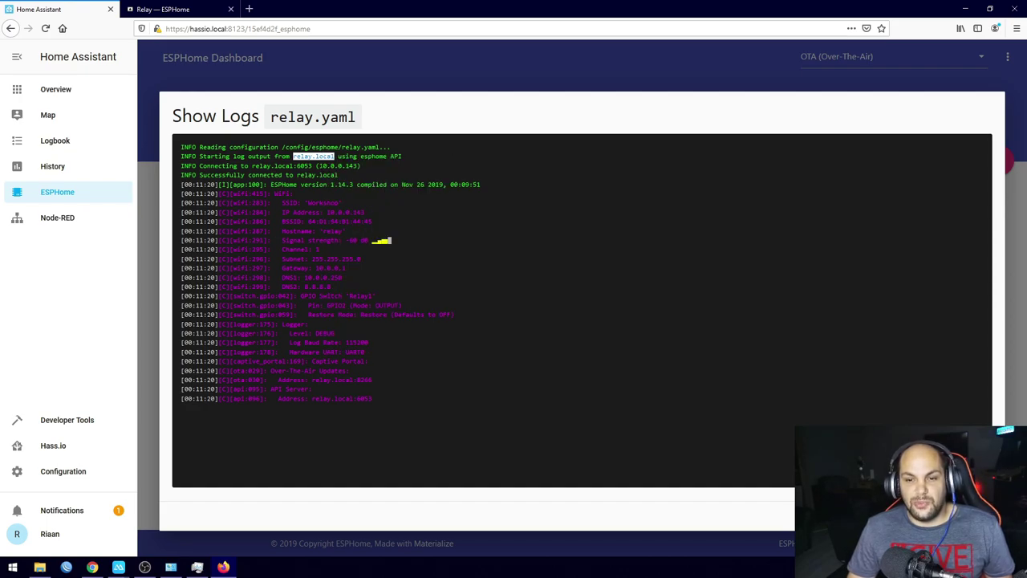
left_click(381, 240)
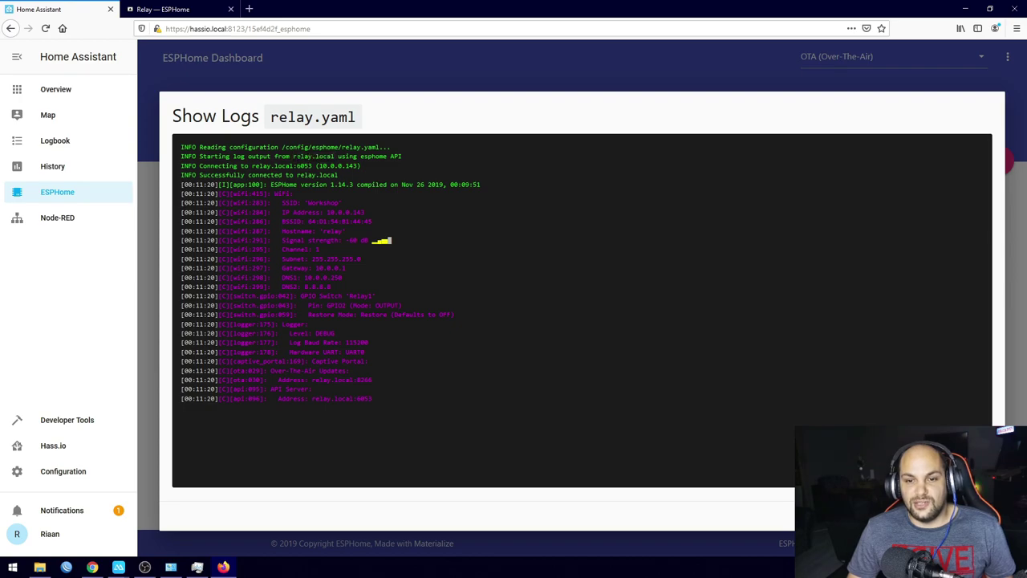
left_click_drag(293, 155, 335, 156)
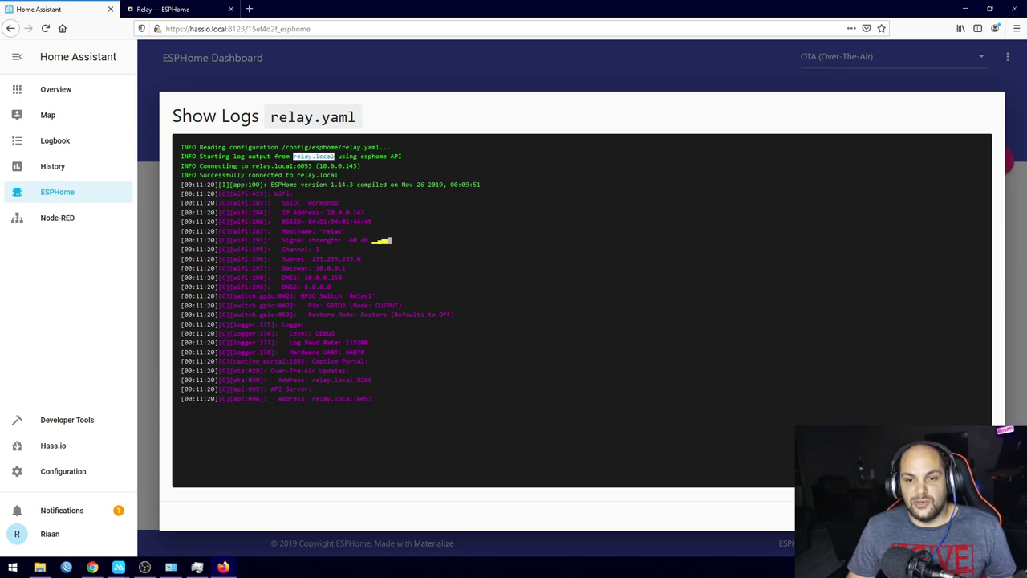
right_click(327, 160)
left_click(385, 244)
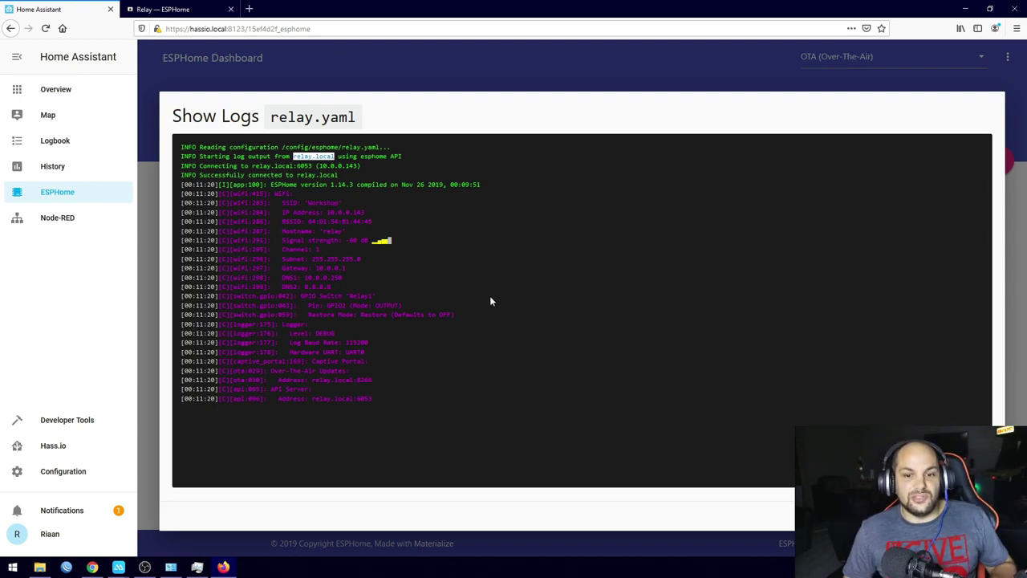
left_click_drag(357, 165, 319, 165)
left_click(515, 253)
key("Escape")
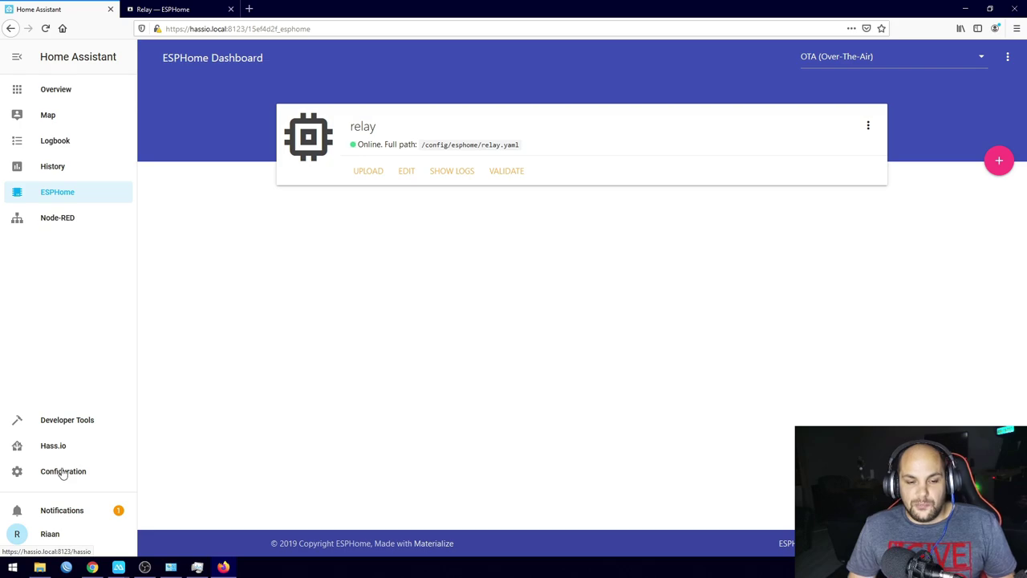
Open the Home Assistant integrations configuration and locate the discovered ESPHome relay entry
left_click(63, 472)
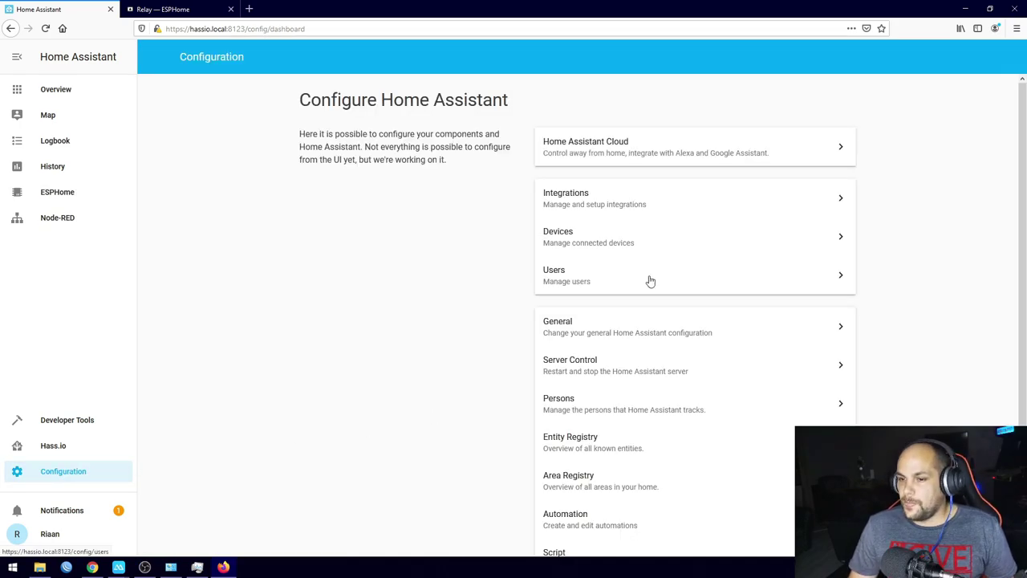
left_click(571, 207)
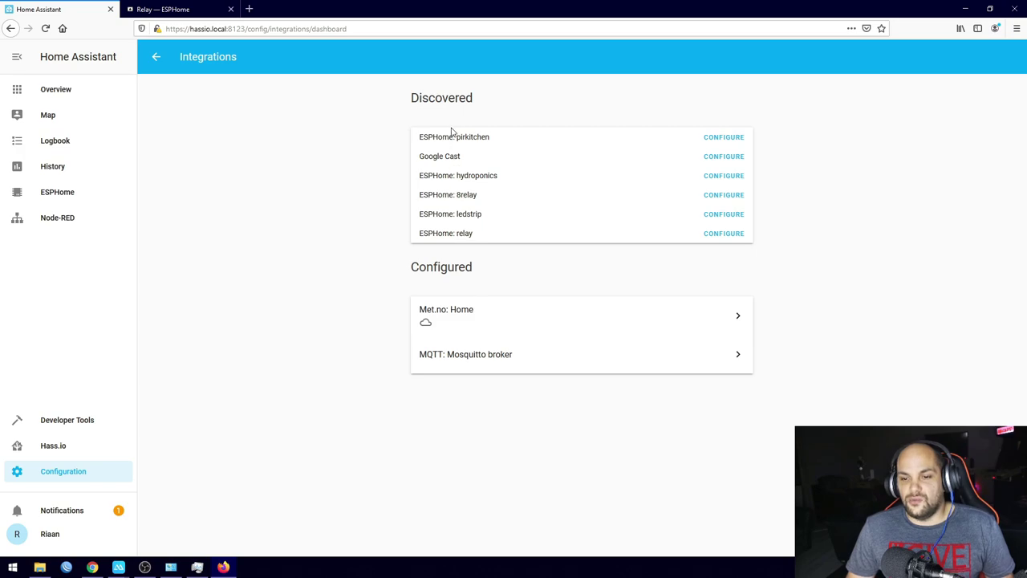
left_click_drag(419, 234, 482, 243)
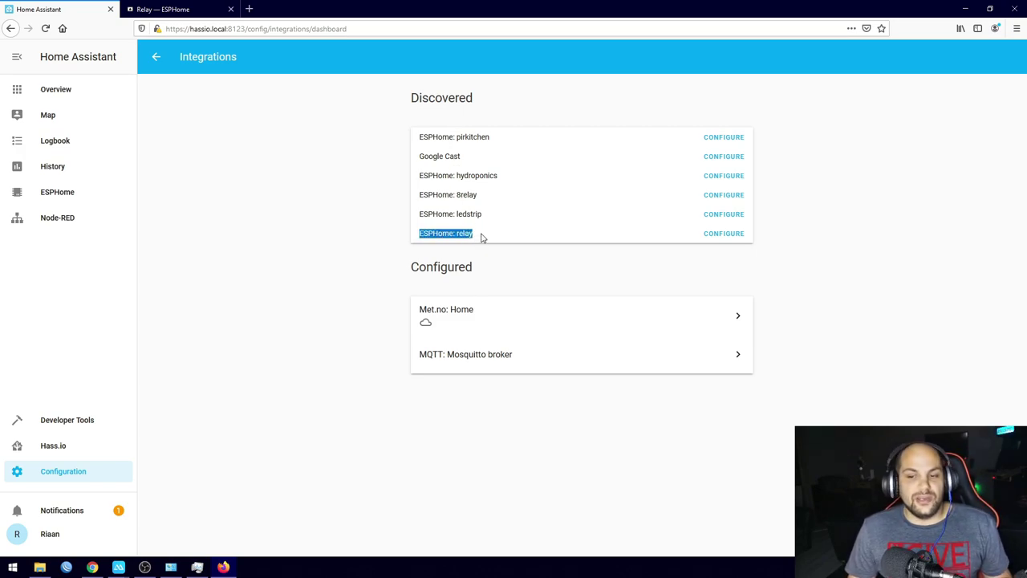
left_click(482, 239)
left_click_drag(473, 234, 433, 234)
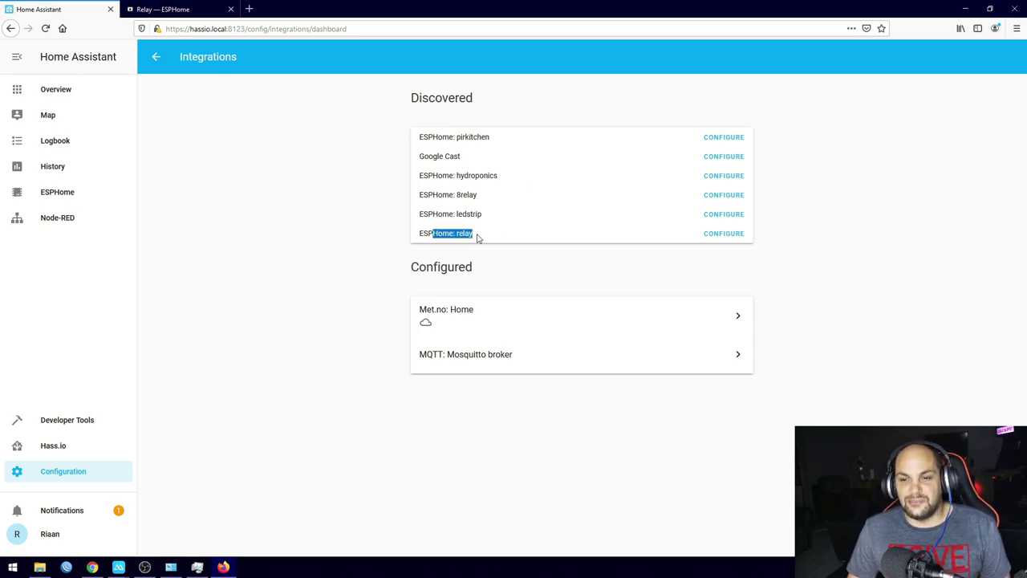
left_click(419, 234)
left_click_drag(483, 235, 417, 238)
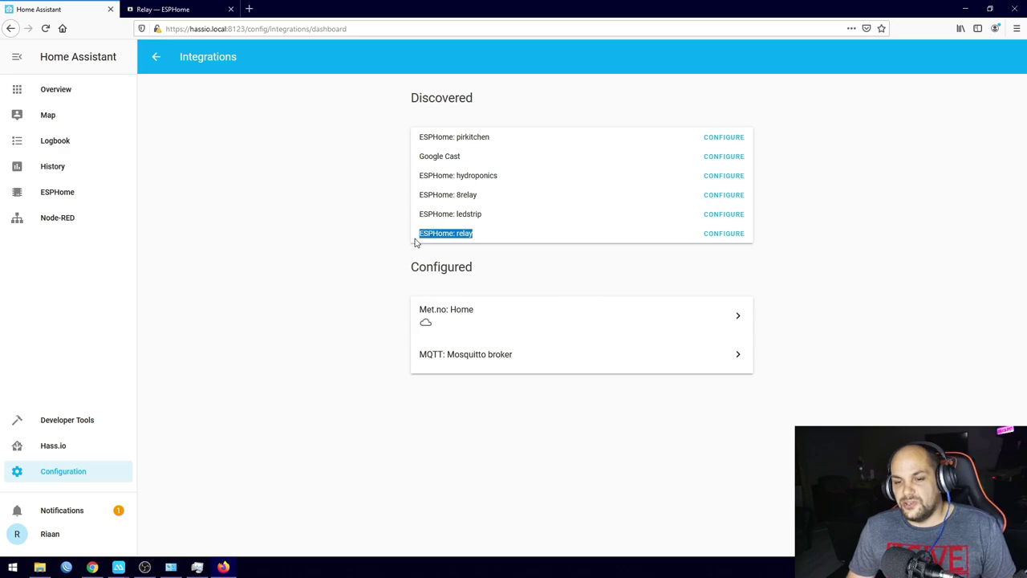
left_click(377, 252)
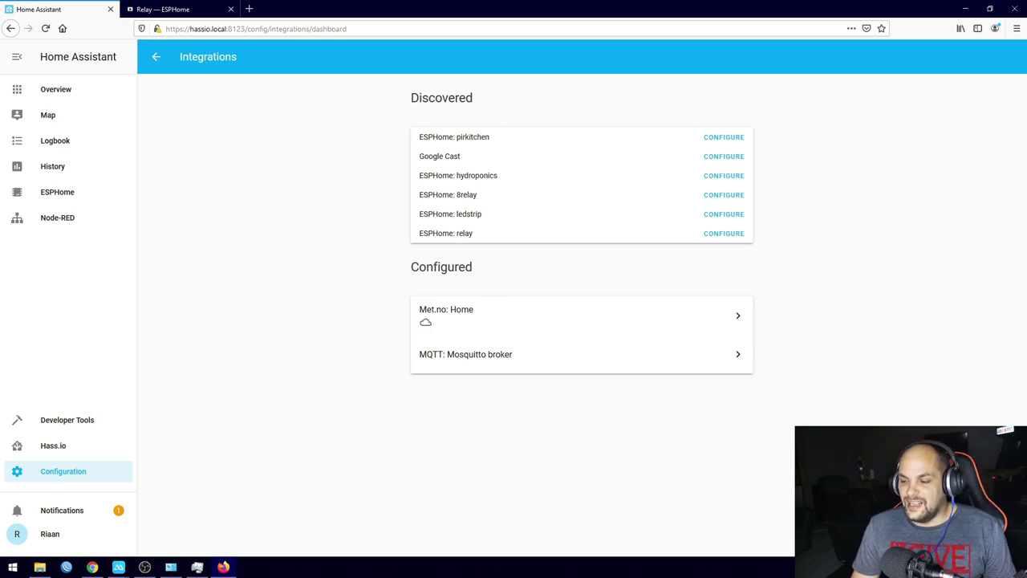
Start adding a new integration, search for "esp" and choose ESPHome
left_click(992, 523)
left_click(466, 153)
type("esp")
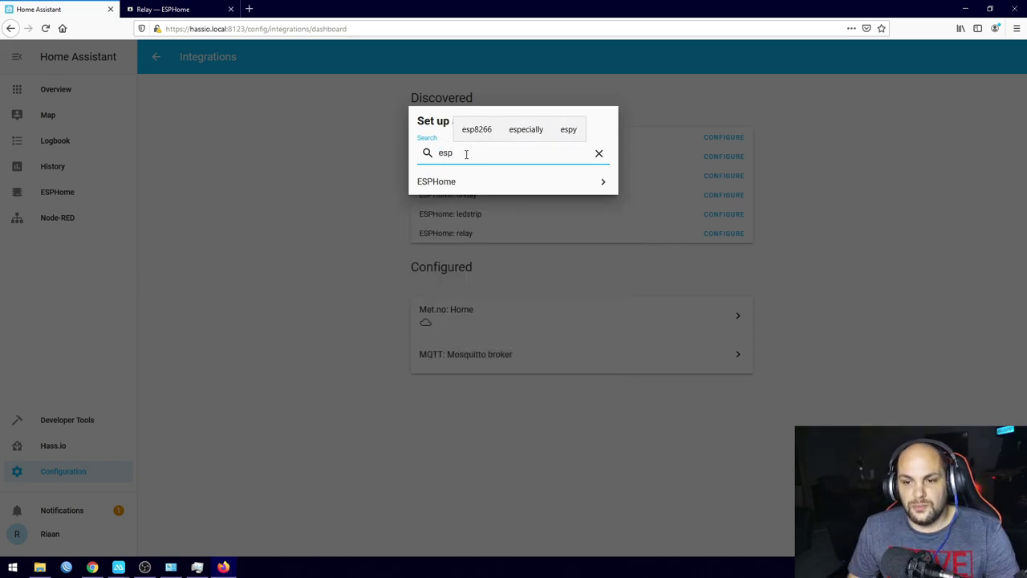
left_click(454, 184)
Paste relay.local as the ESPHome node's host, submit the connection settings and finish the setup
left_click(430, 301)
right_click(431, 301)
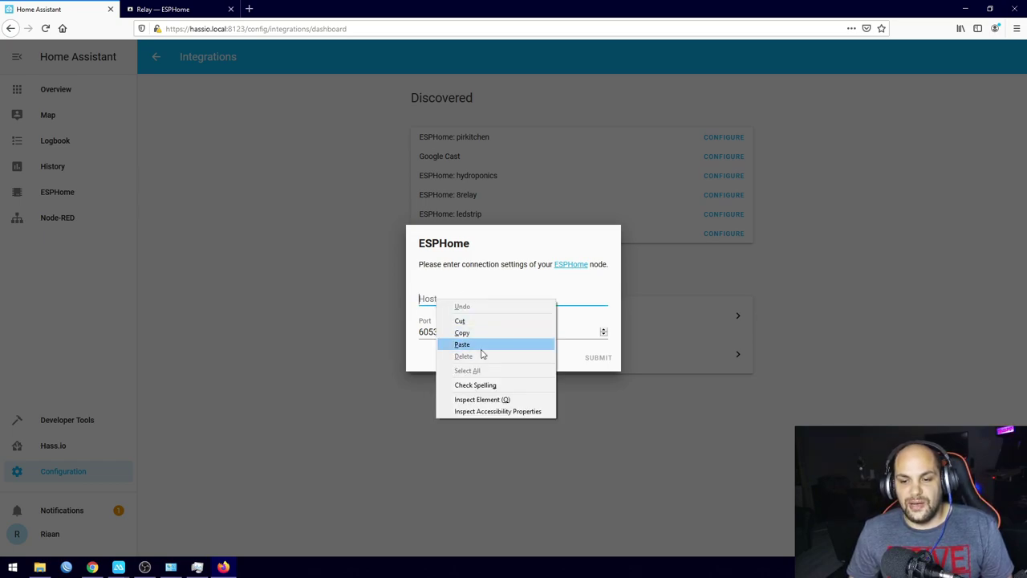
left_click(472, 342)
triple_click(448, 301)
left_click(470, 300)
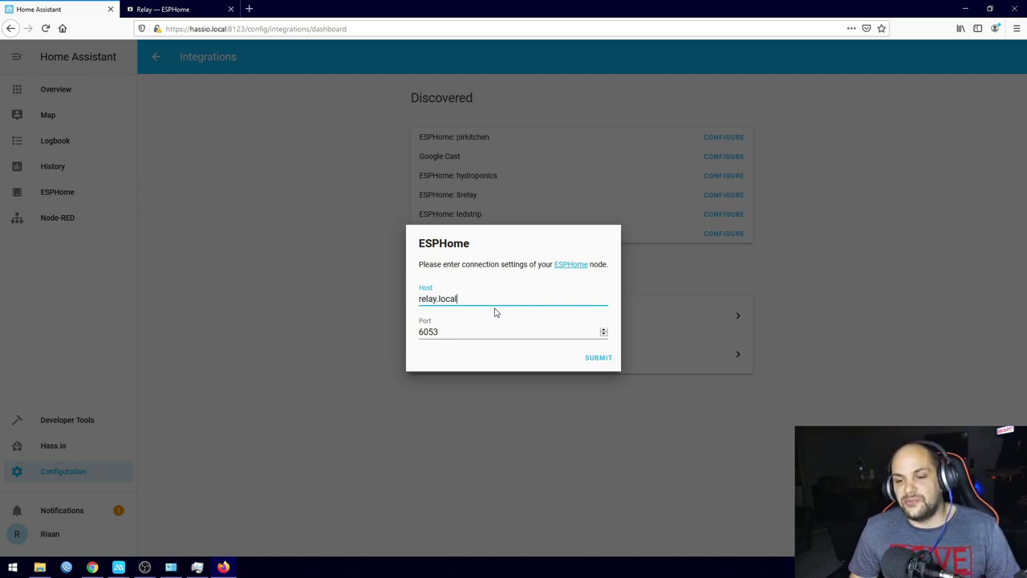
left_click(598, 358)
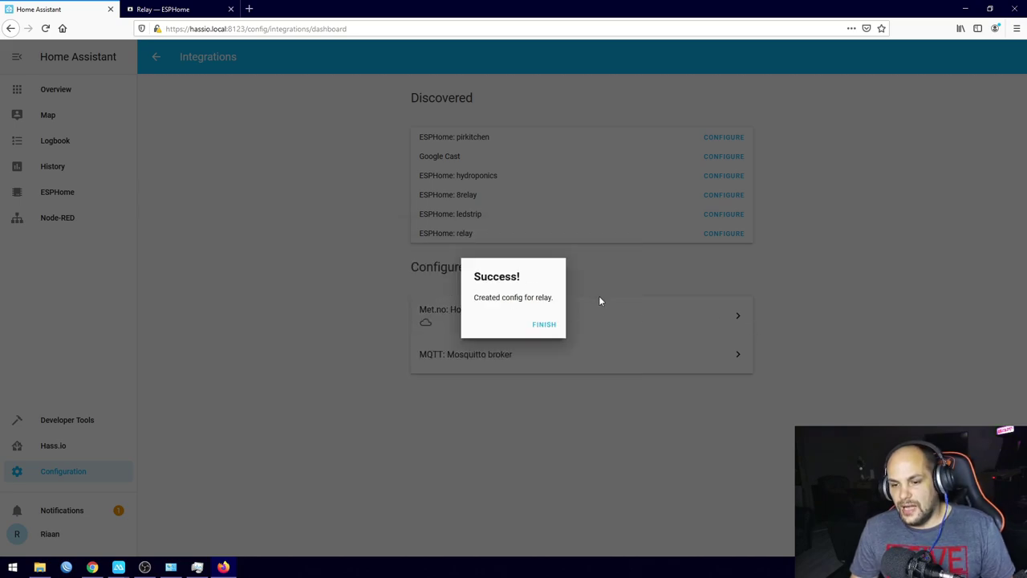
left_click(544, 326)
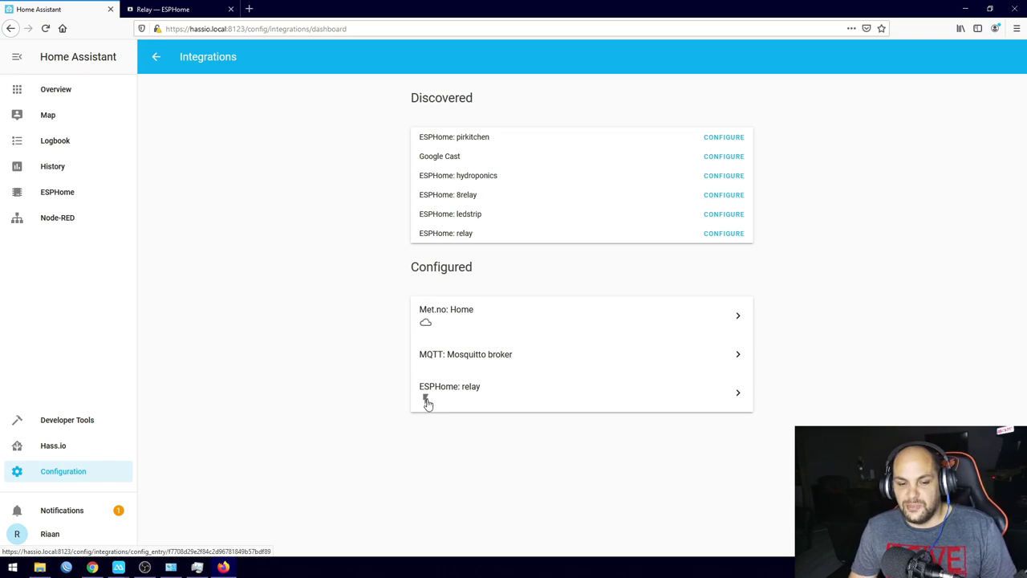
Test the Relay1 switch on the Home Assistant overview by toggling it on and off twice
left_click(56, 91)
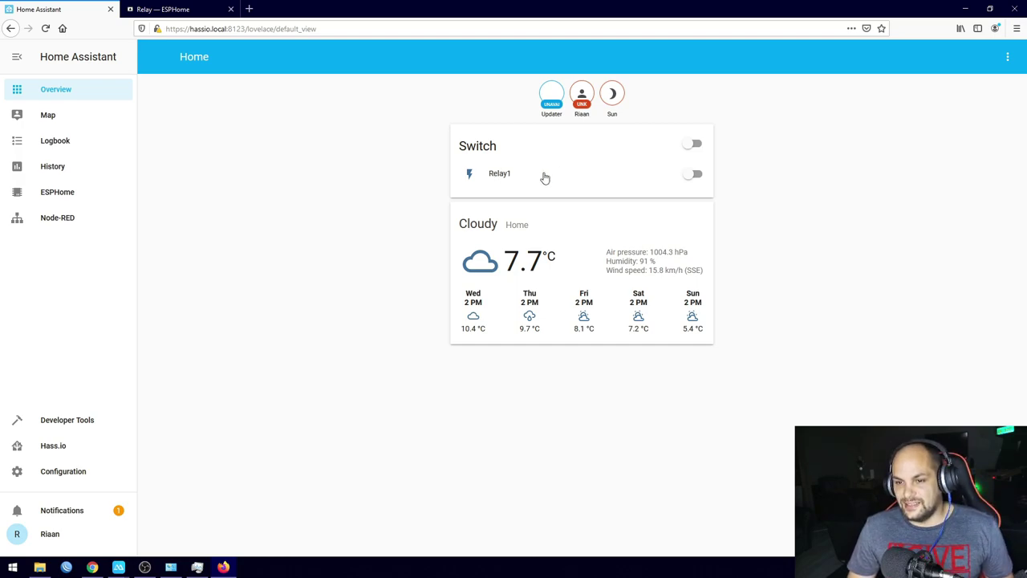
left_click(696, 174)
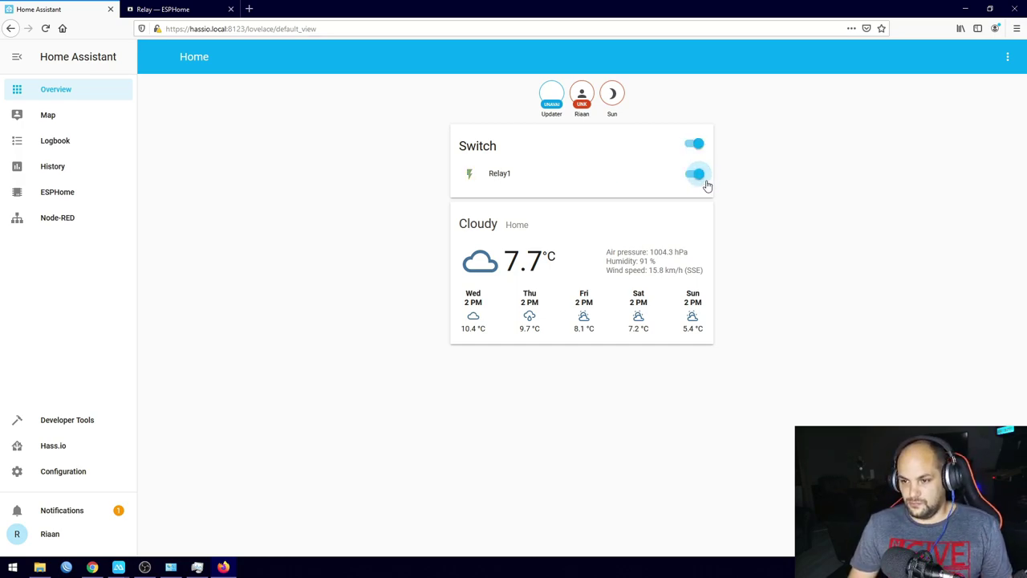
left_click(697, 174)
left_click(697, 174)
left_click(697, 175)
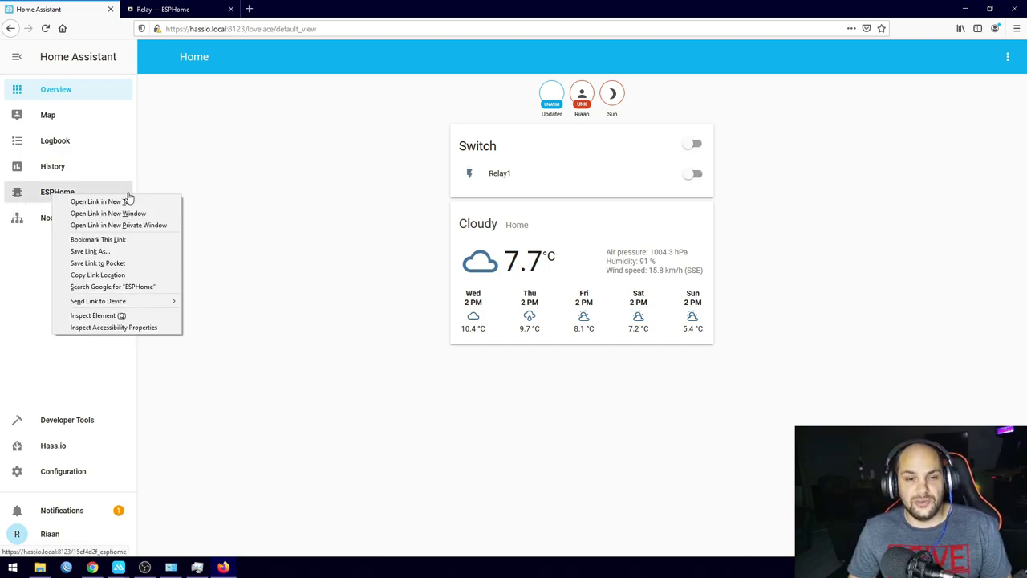
Open the ESPHome dashboard in a separate browser tab and show the relay node's logs there
left_click(282, 175)
right_click(52, 198)
left_click(88, 201)
left_click(181, 9)
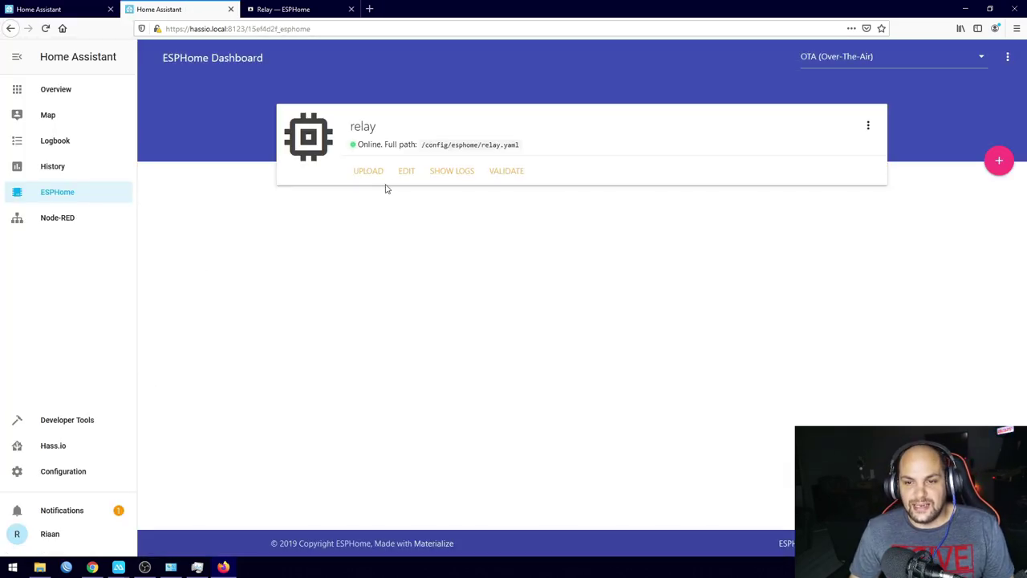
left_click(455, 172)
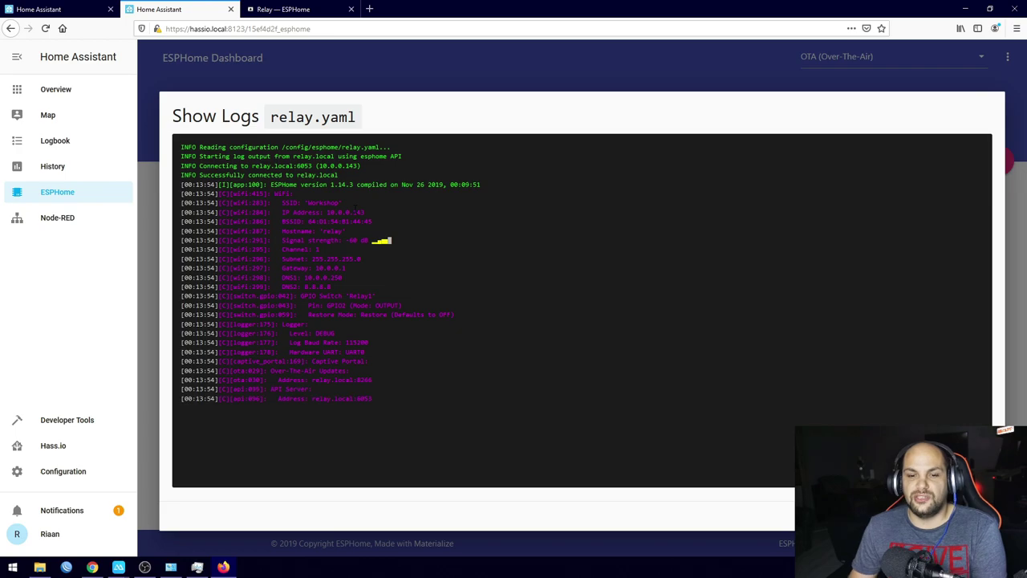
Turn on Relay1 from the Home Assistant overview and check the relay node's log for the state change
key("ctrl+Page_Up")
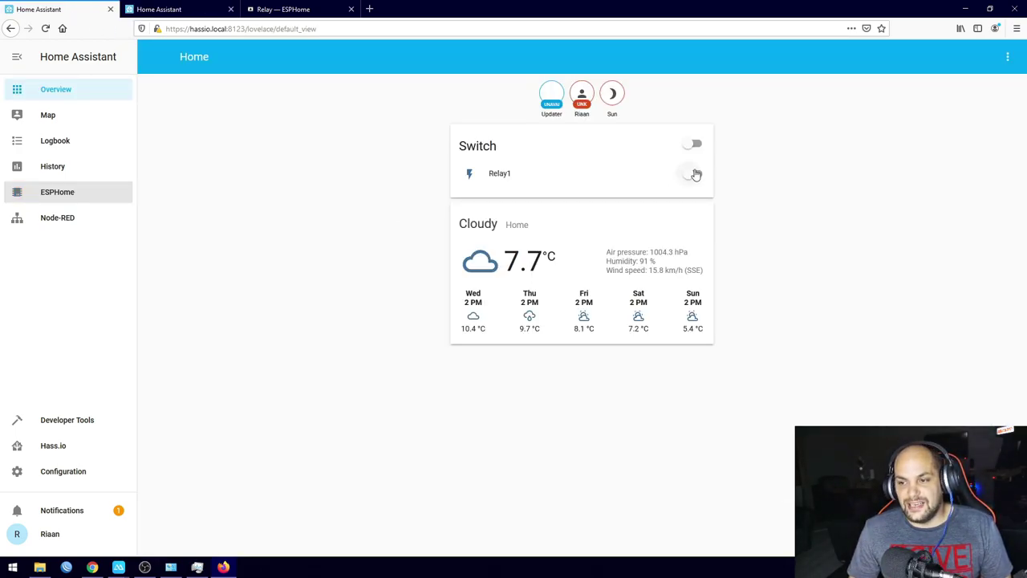
left_click(694, 174)
left_click(201, 8)
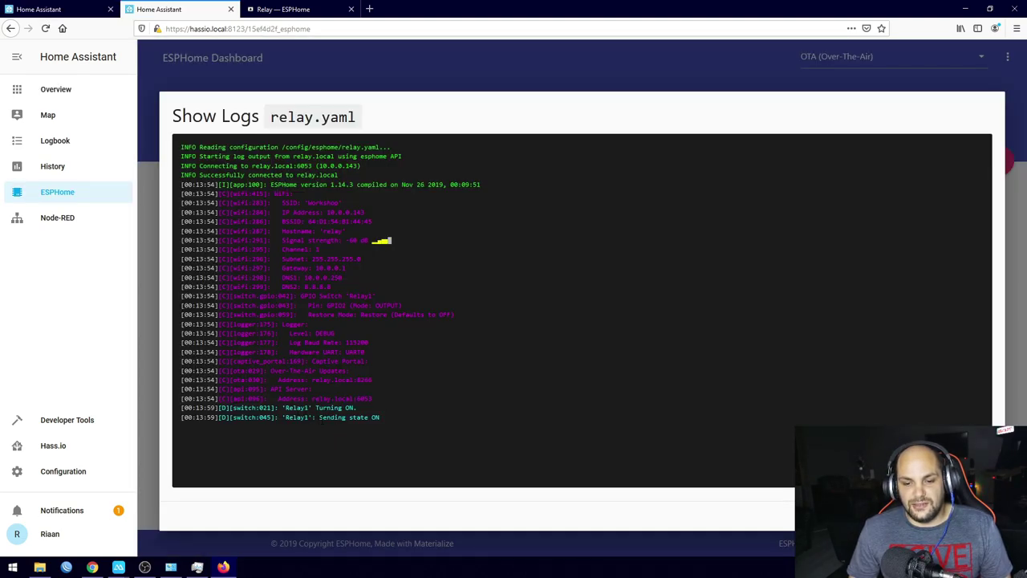
left_click_drag(332, 418, 394, 424)
left_click(434, 411)
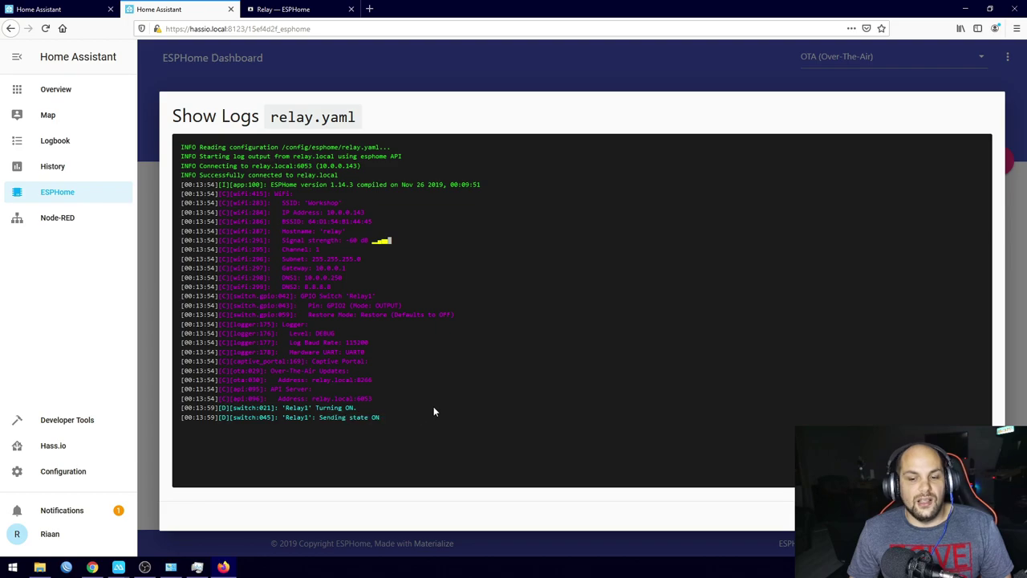
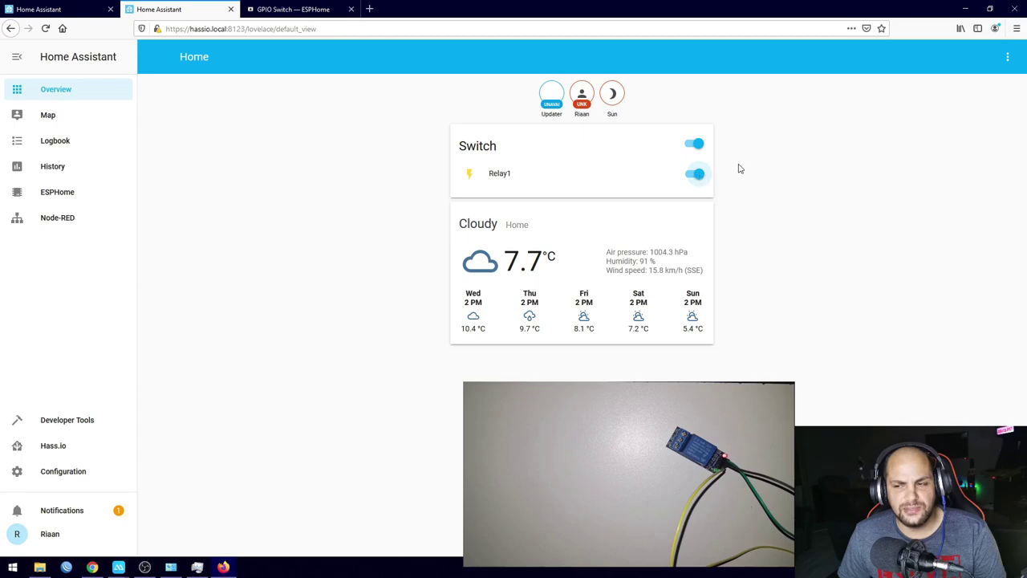
Test the connected relay by switching Relay1 off and on twice on the overview
left_click(697, 177)
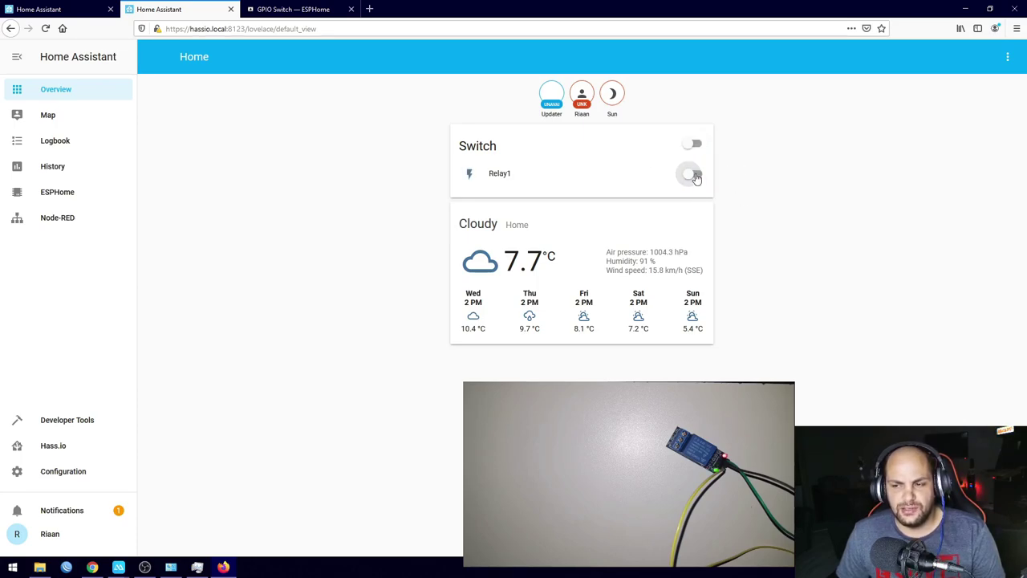
left_click(694, 177)
left_click(695, 178)
left_click(695, 178)
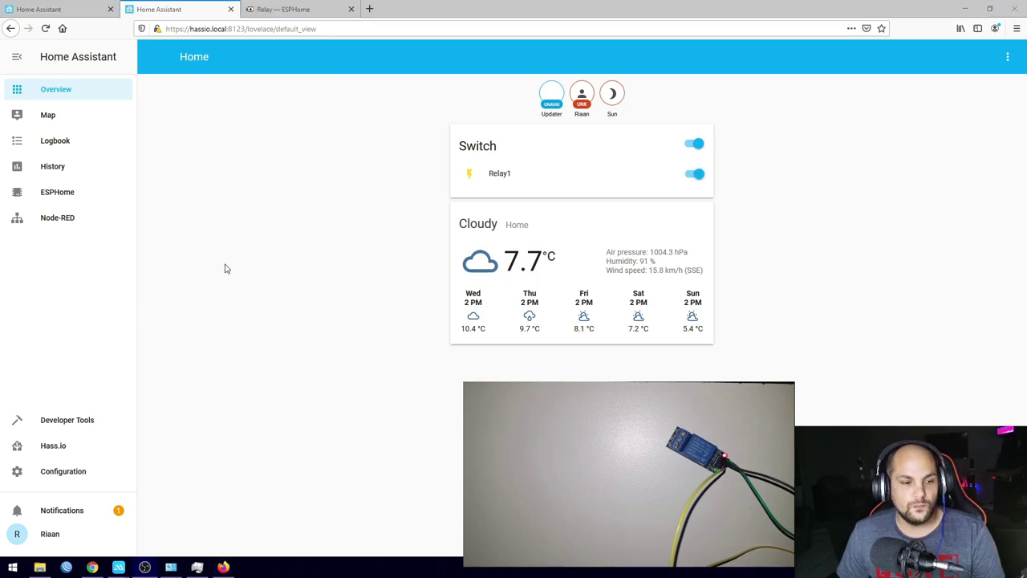
Return to the ESPHome relay documentation and open its linked GPIO Switch page
key("ctrl+Tab")
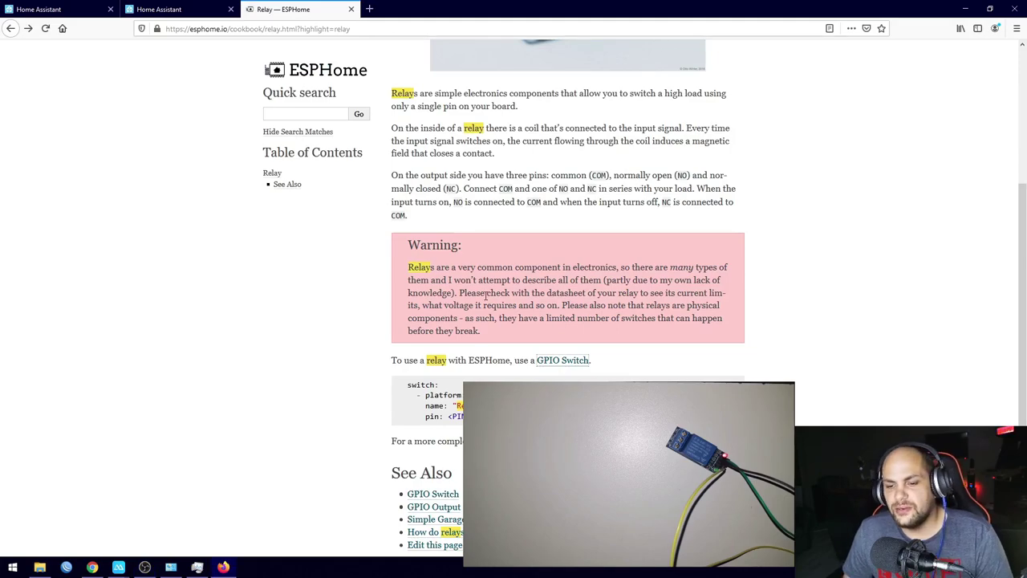
double_click(422, 385)
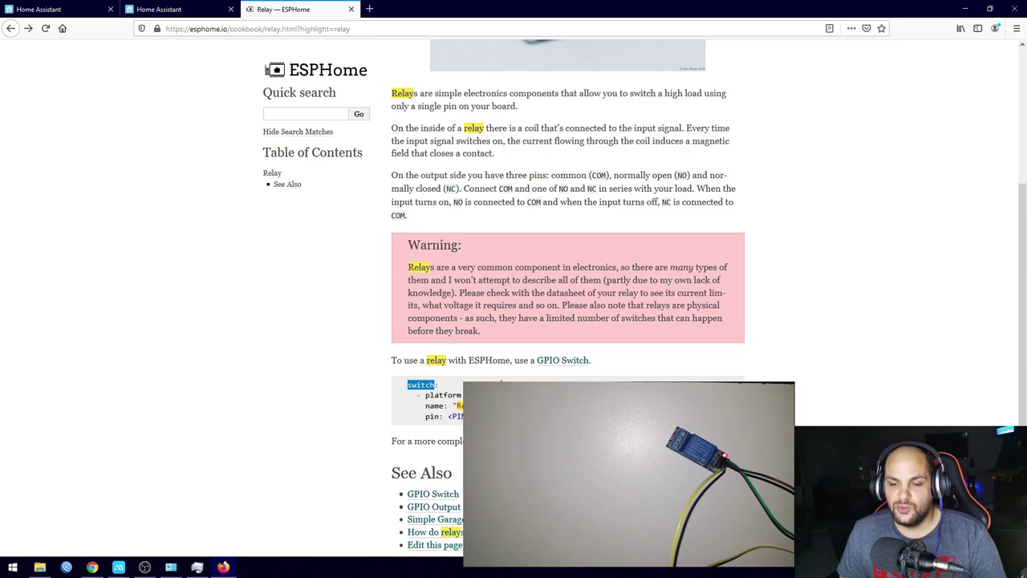
left_click(610, 352)
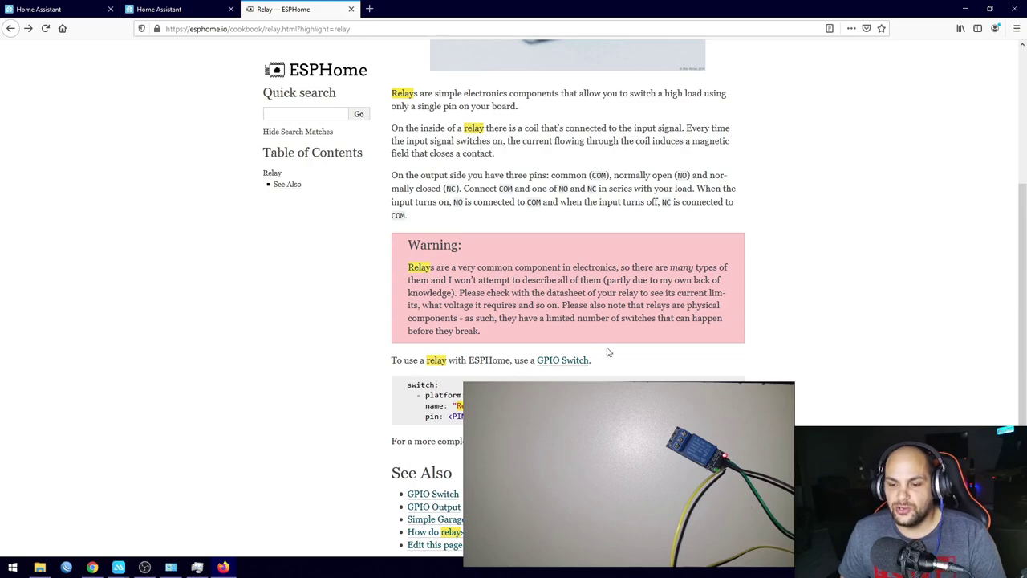
left_click(557, 362)
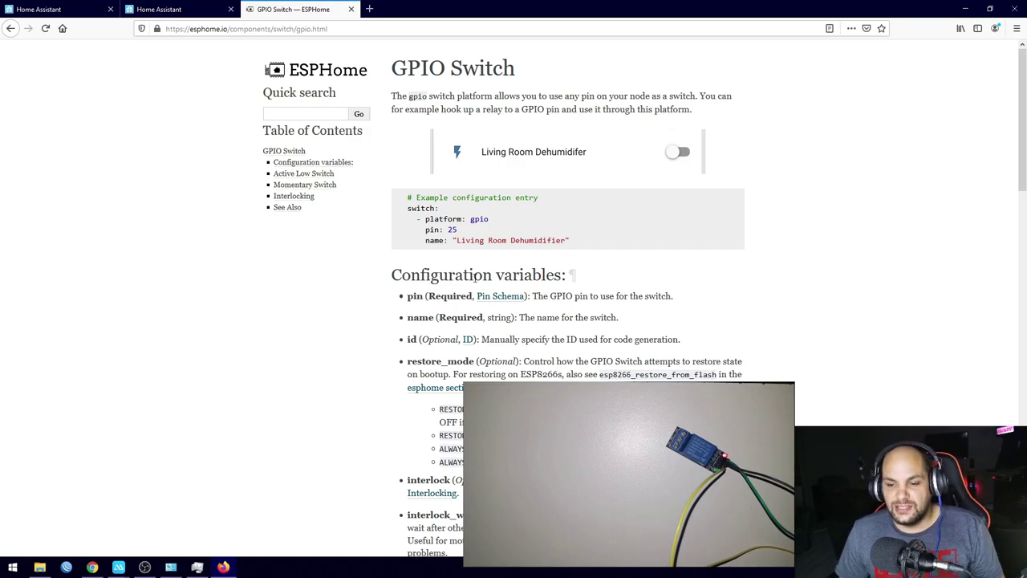
Find the Active Low Switch example in the GPIO Switch documentation and copy its "inverted: yes" line
scroll(476, 277, "down", 5)
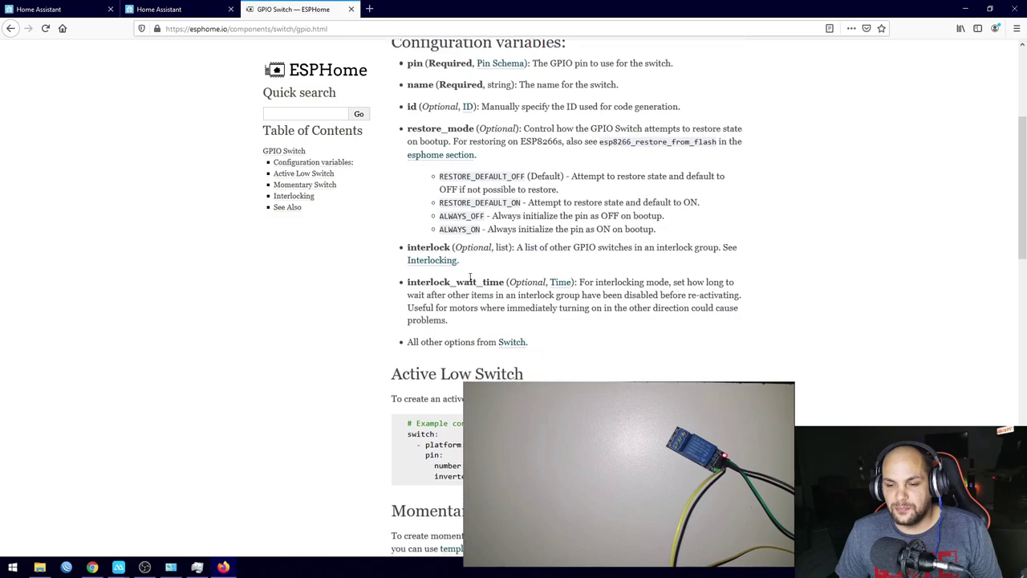
scroll(472, 278, "down", 2)
left_click_drag(392, 281, 523, 281)
left_click(401, 359)
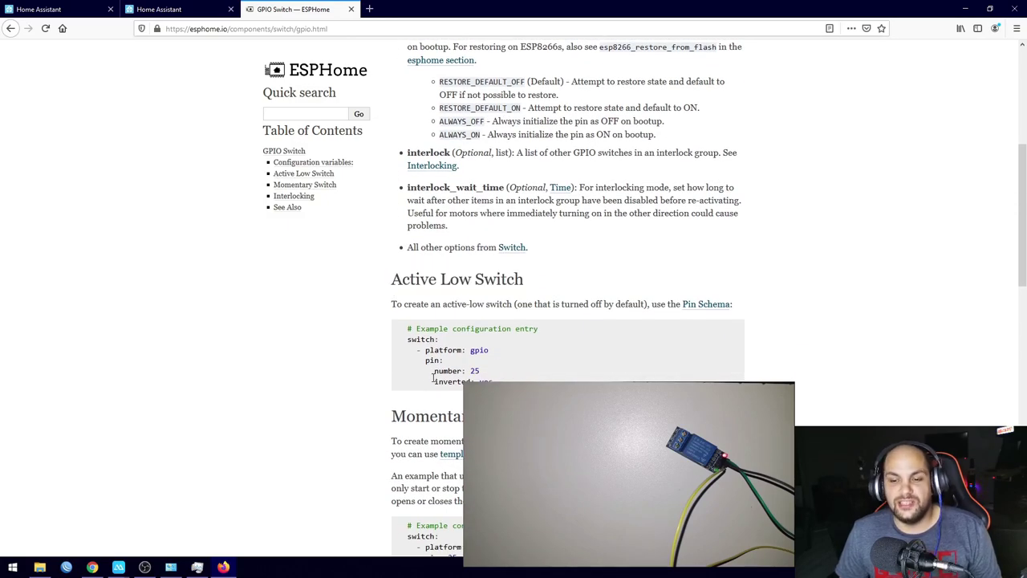
left_click_drag(433, 379, 495, 381)
key("ctrl+c")
left_click(486, 383)
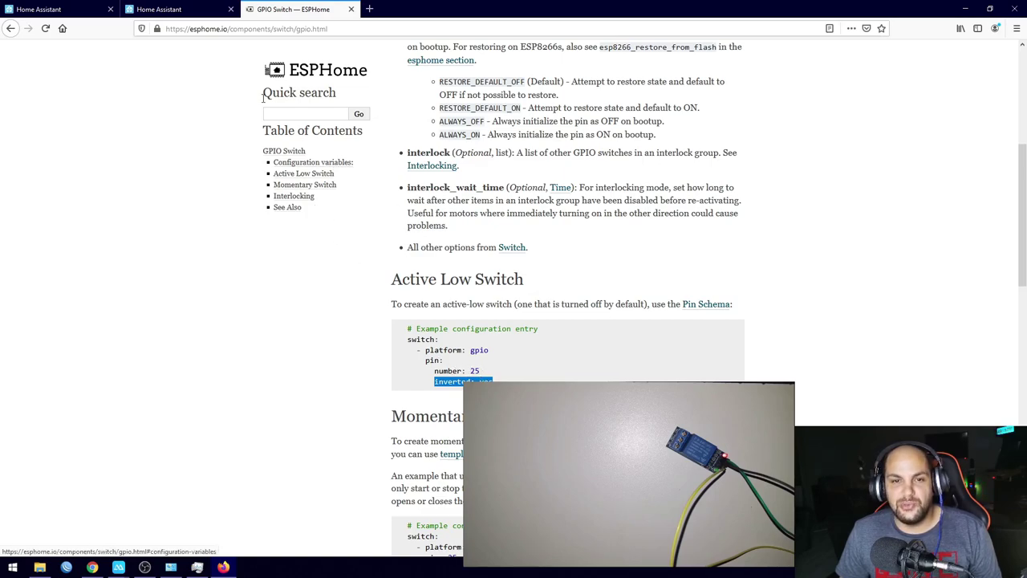
Add "inverted: yes" below the D4 pin in the ESPHome node's relay.yaml and upload the configuration over the air
left_click(157, 8)
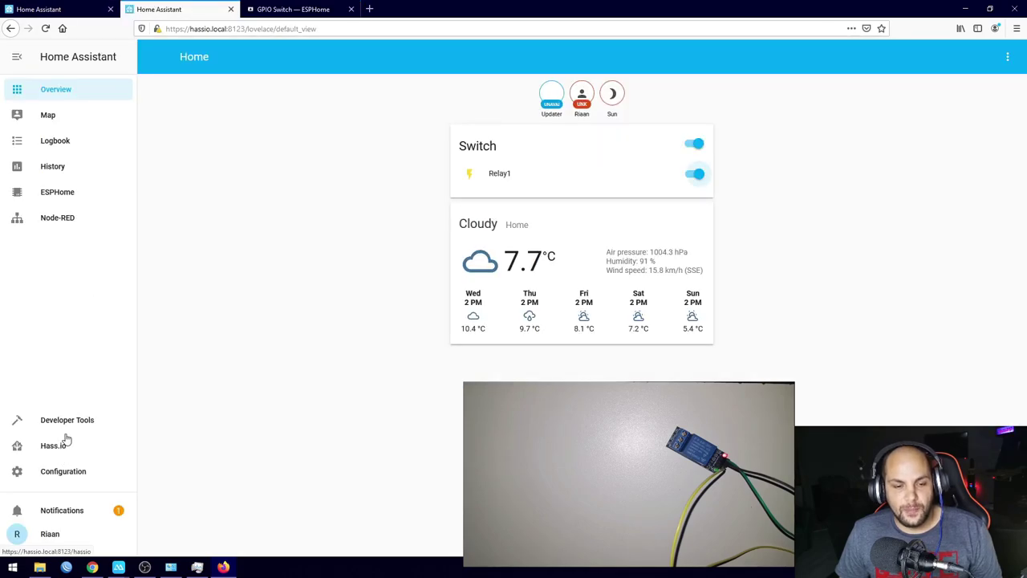
left_click(62, 197)
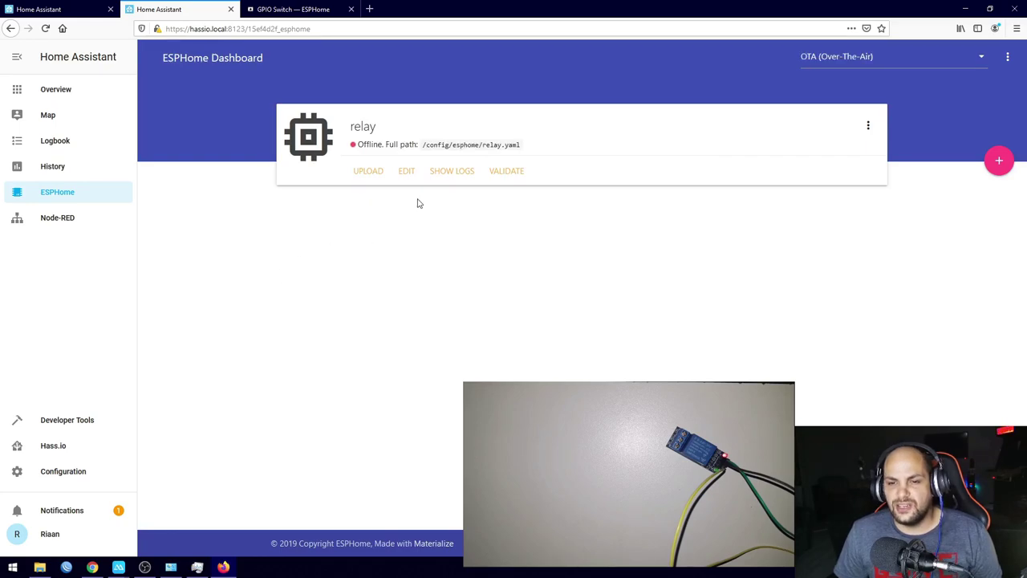
left_click(406, 174)
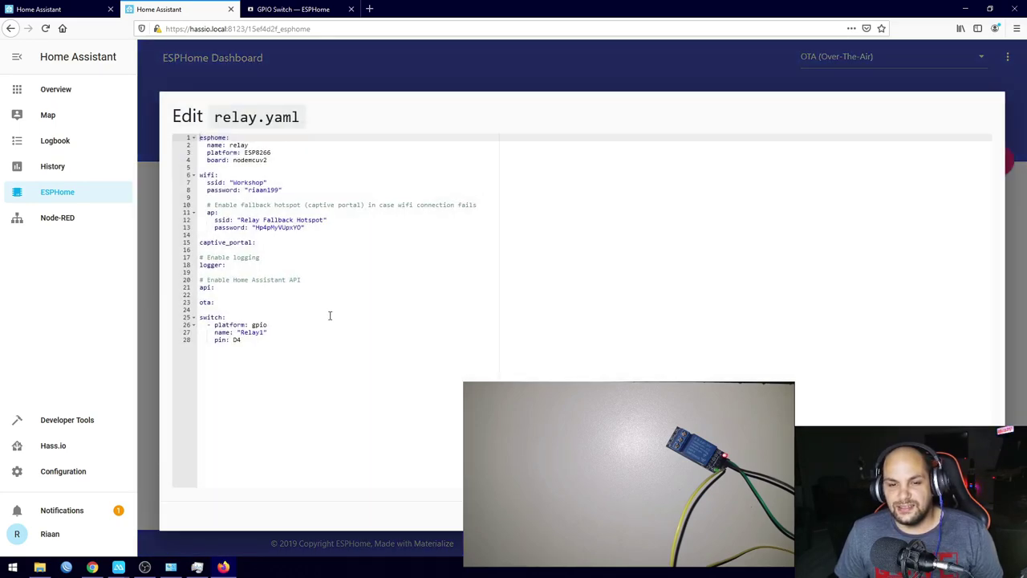
left_click(268, 371)
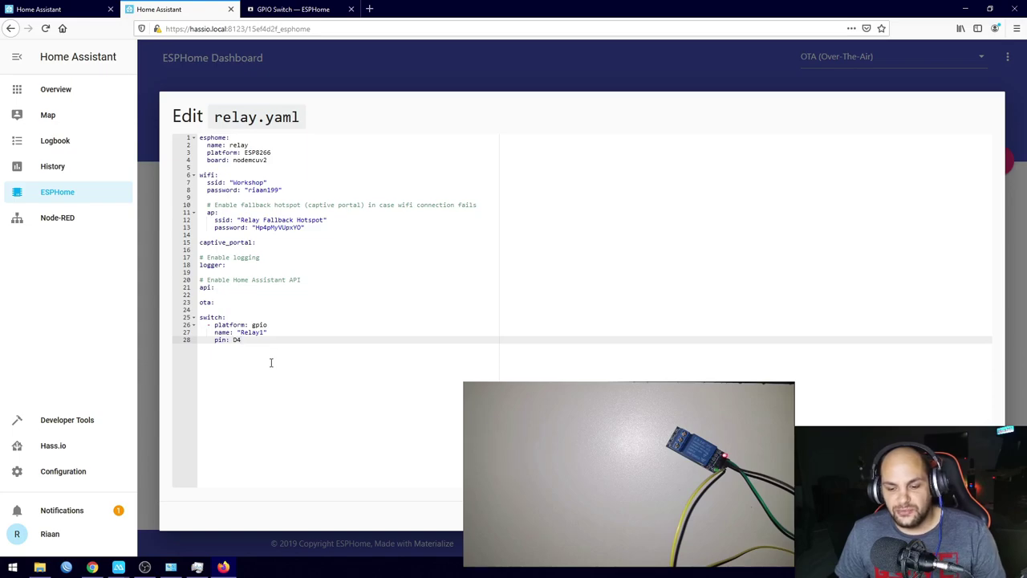
key("Return")
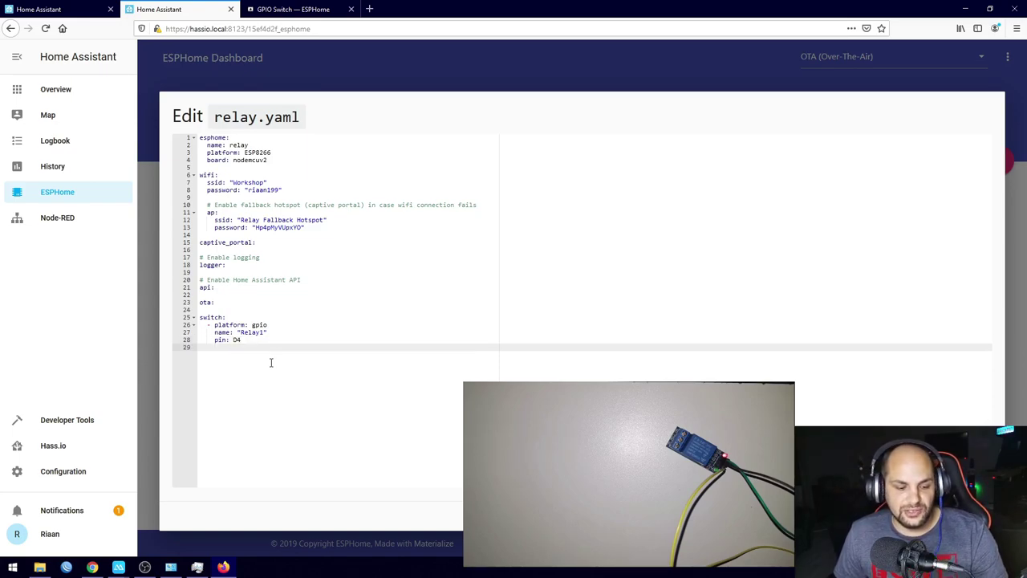
key("ctrl+v")
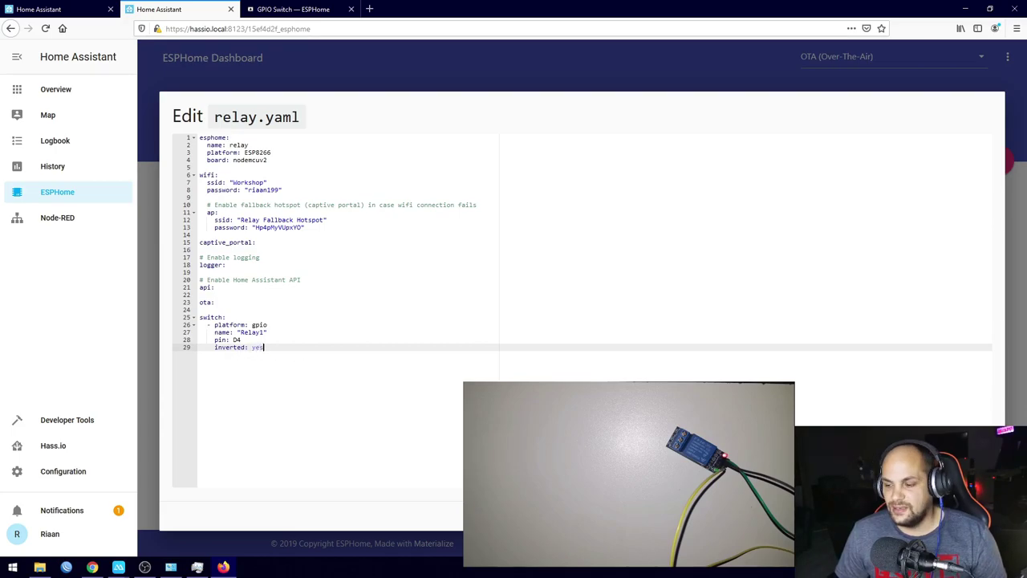
left_click(968, 516)
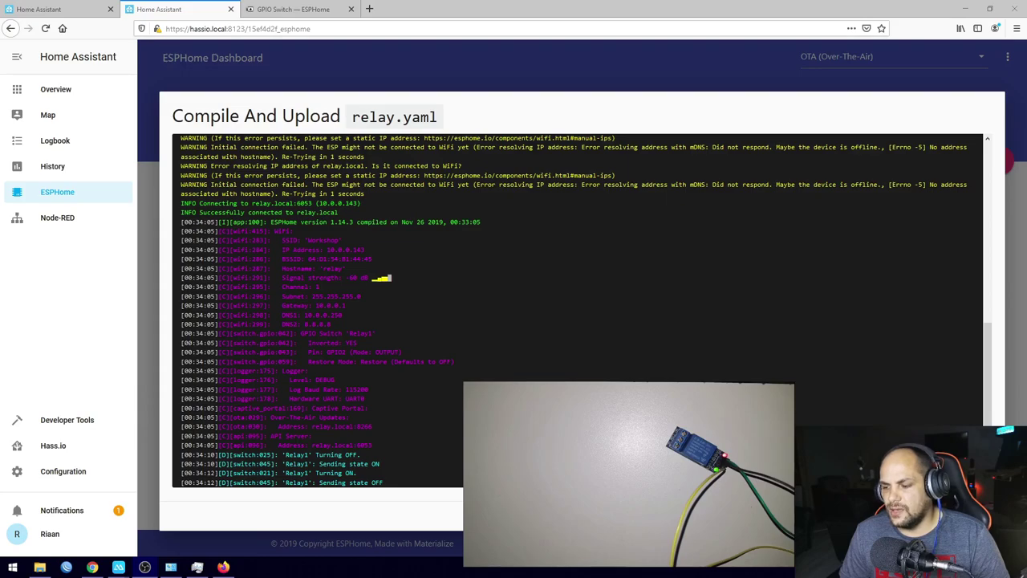
Close the upload log and test the inverted Relay1 switch on the overview by toggling it repeatedly, ending with it off
key("Escape")
left_click(65, 94)
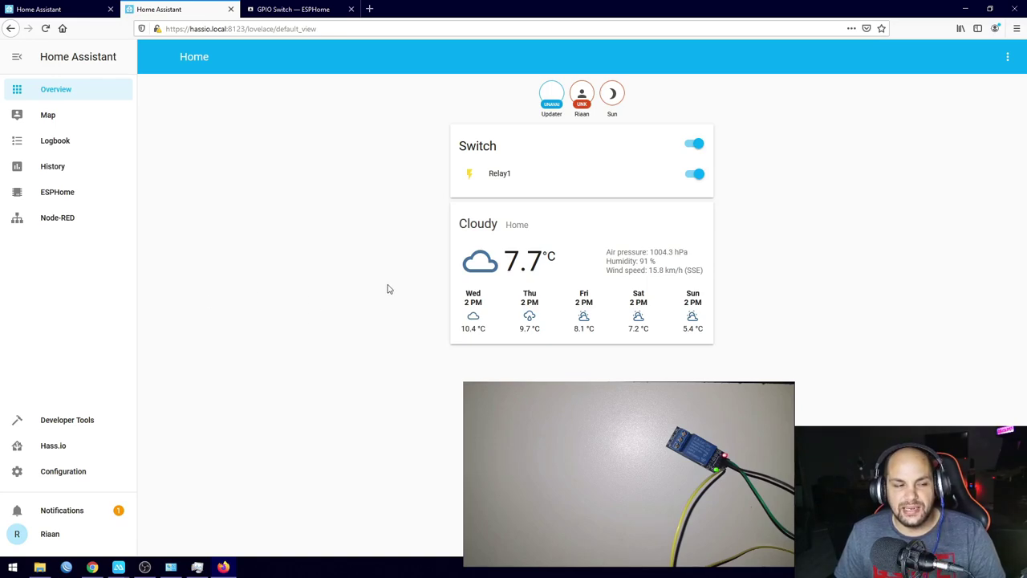
left_click(692, 177)
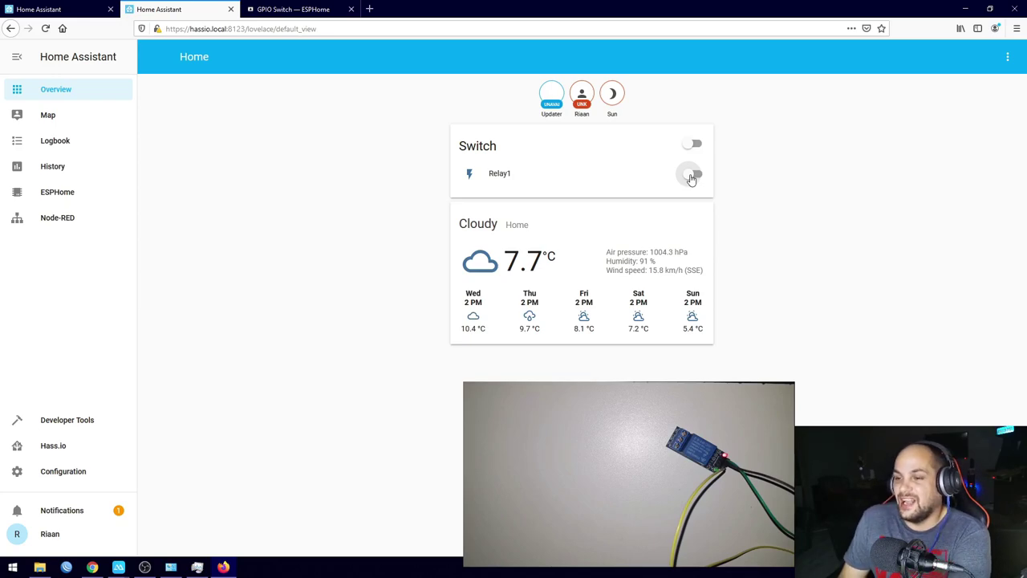
left_click(693, 175)
left_click(696, 176)
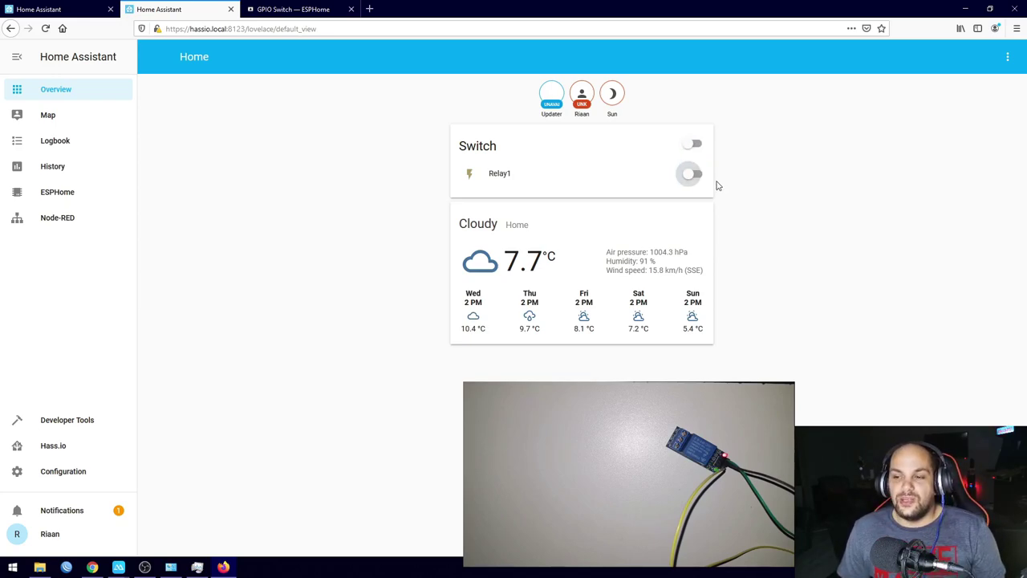
left_click(694, 175)
left_click(695, 177)
left_click(697, 179)
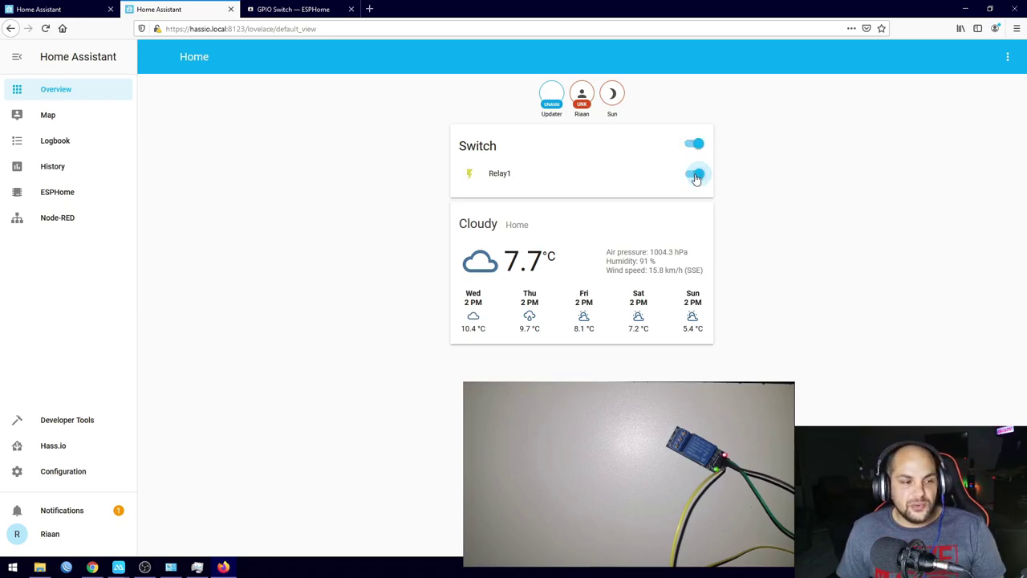
left_click(696, 177)
left_click(696, 177)
left_click(695, 177)
left_click(695, 177)
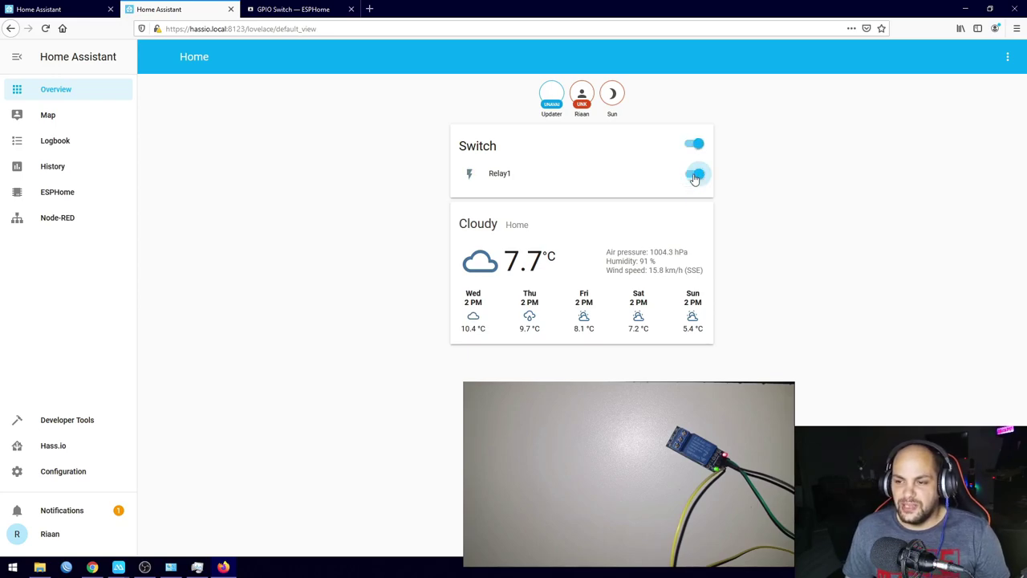
left_click(695, 178)
left_click(695, 177)
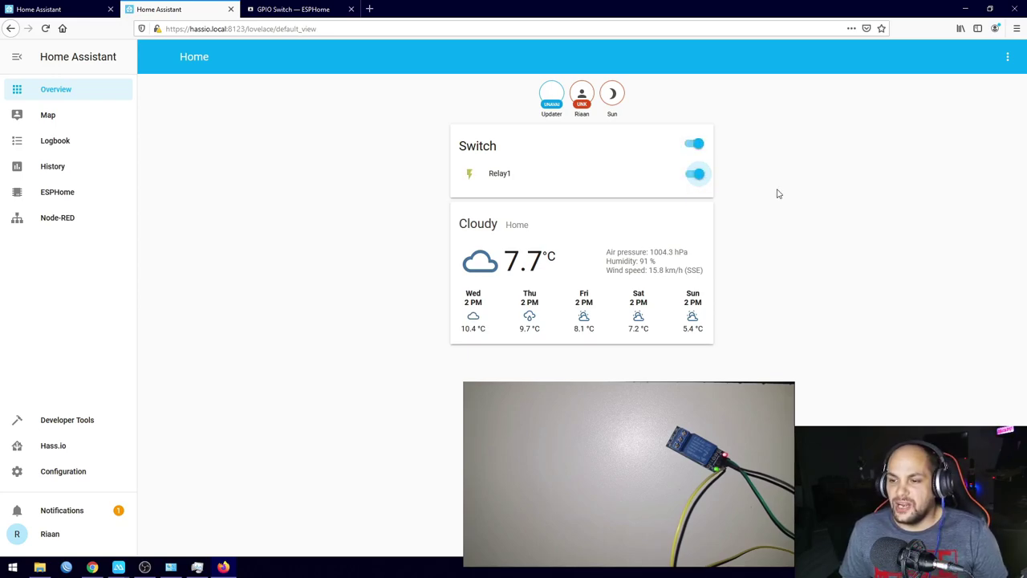
left_click(695, 183)
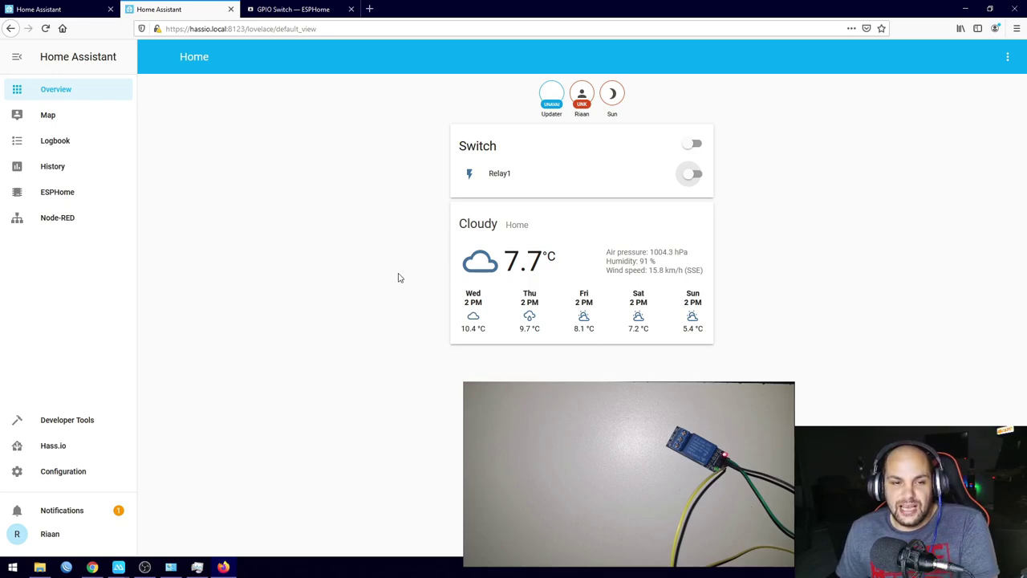
Open the relay node's relay.yaml in the ESPHome dashboard and duplicate the whole Relay1 switch block directly below the original
left_click(56, 196)
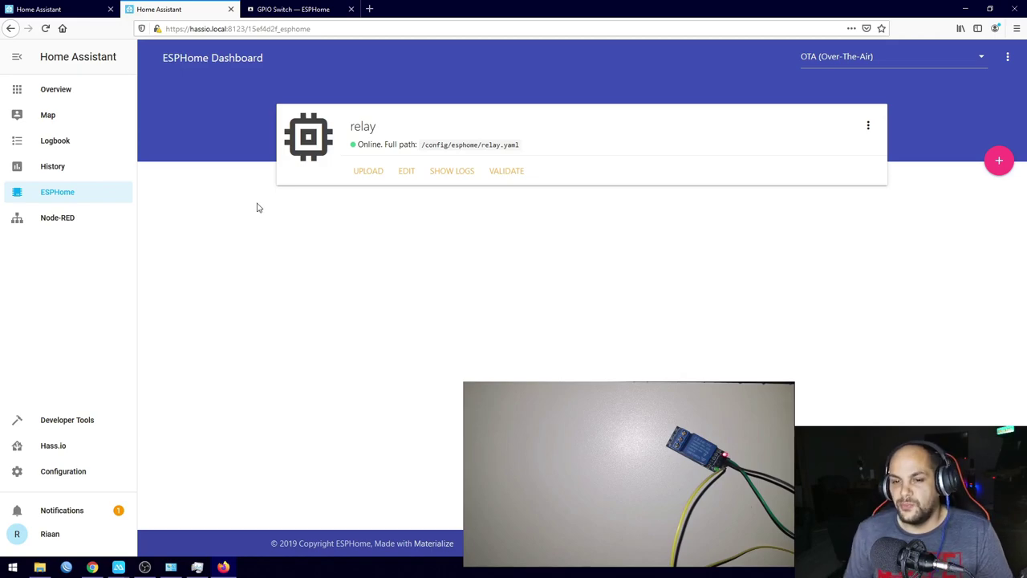
left_click(405, 170)
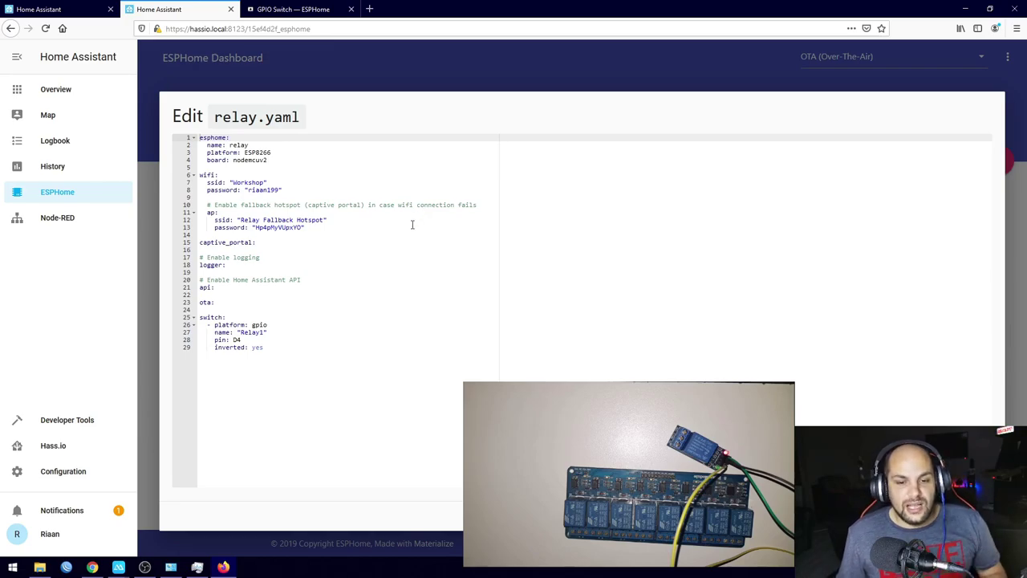
double_click(209, 319)
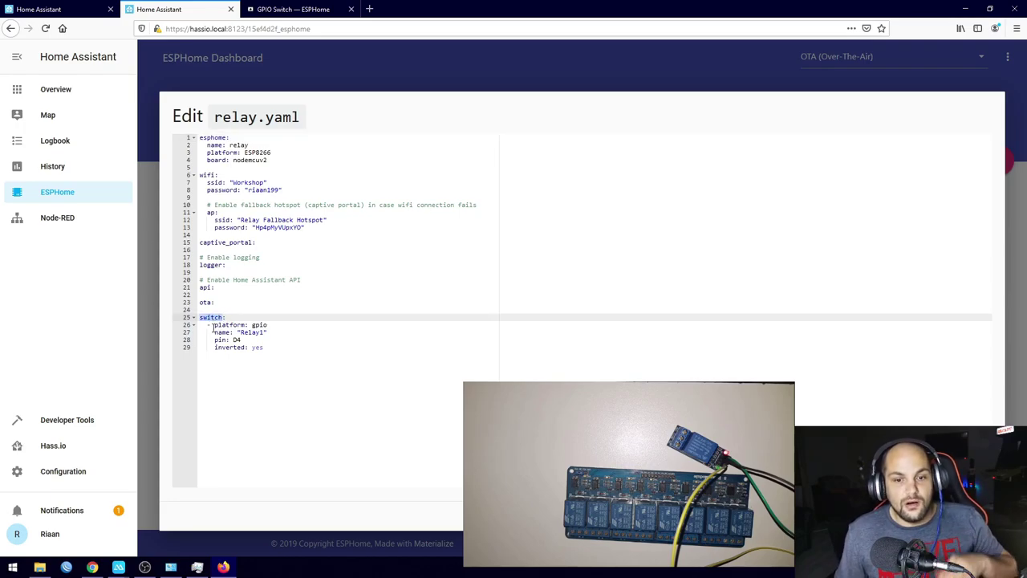
left_click(216, 317)
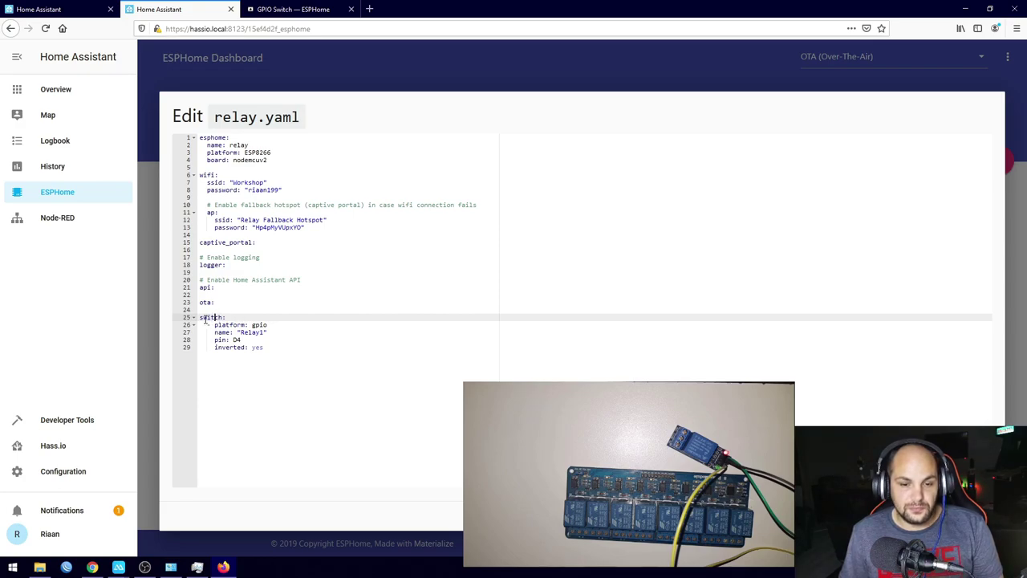
double_click(212, 318)
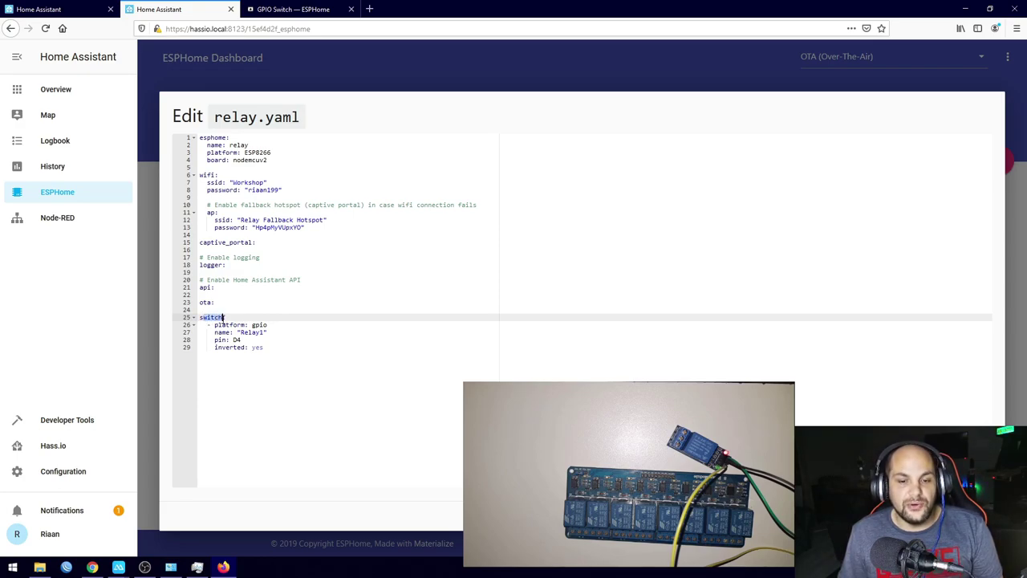
left_click(200, 317)
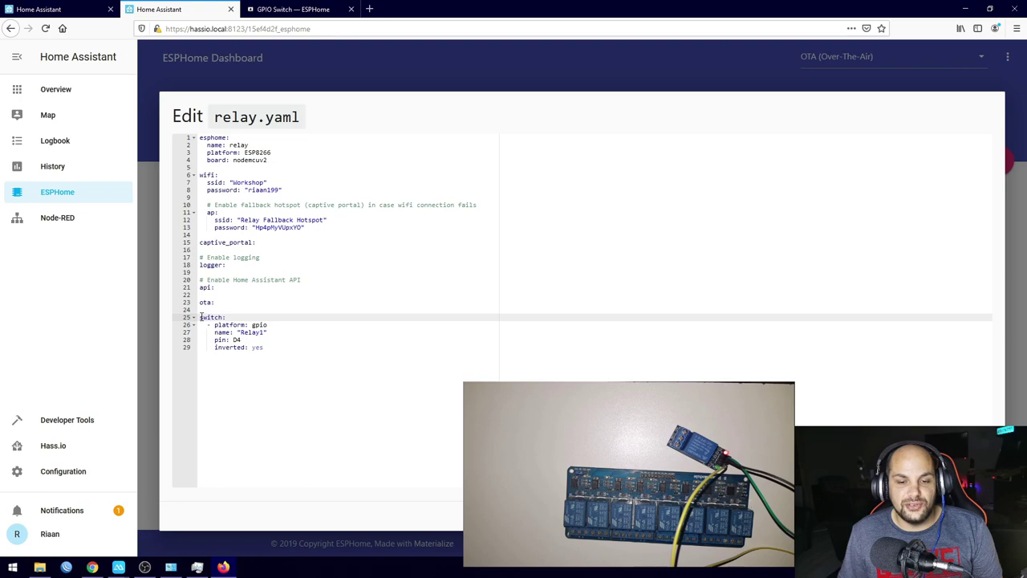
left_click_drag(200, 317, 267, 347)
right_click(255, 337)
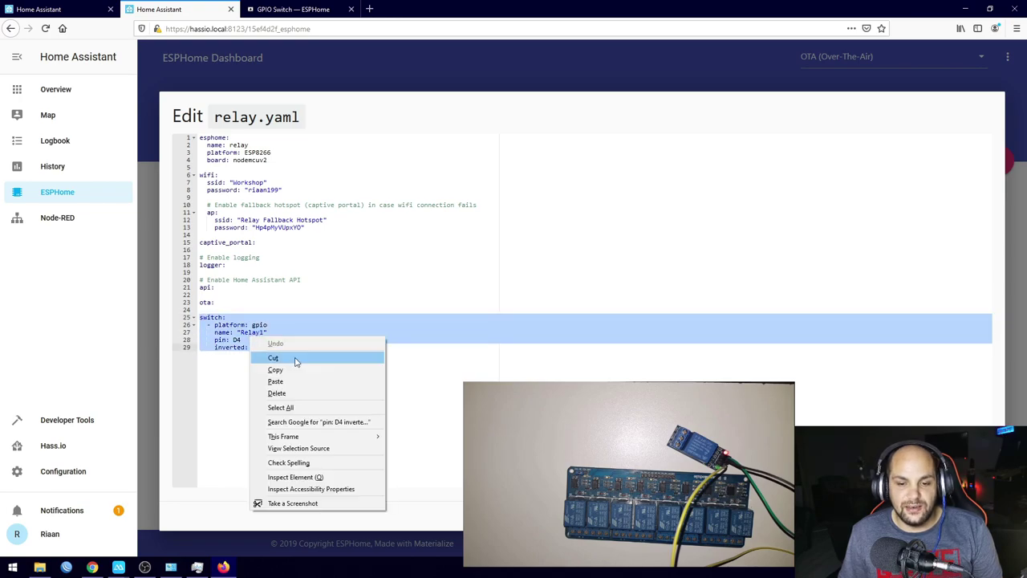
left_click(299, 370)
left_click(309, 355)
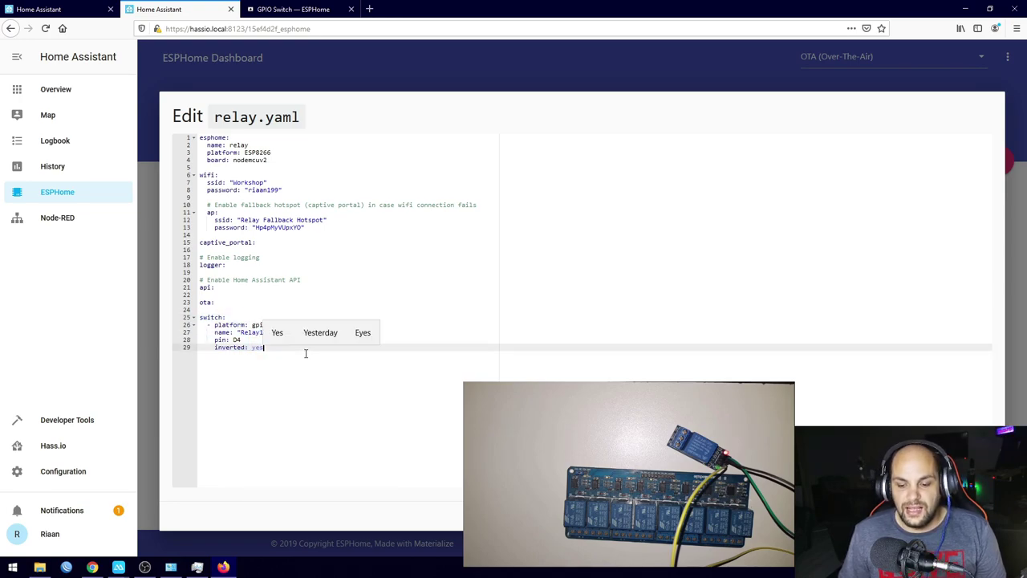
key("Return")
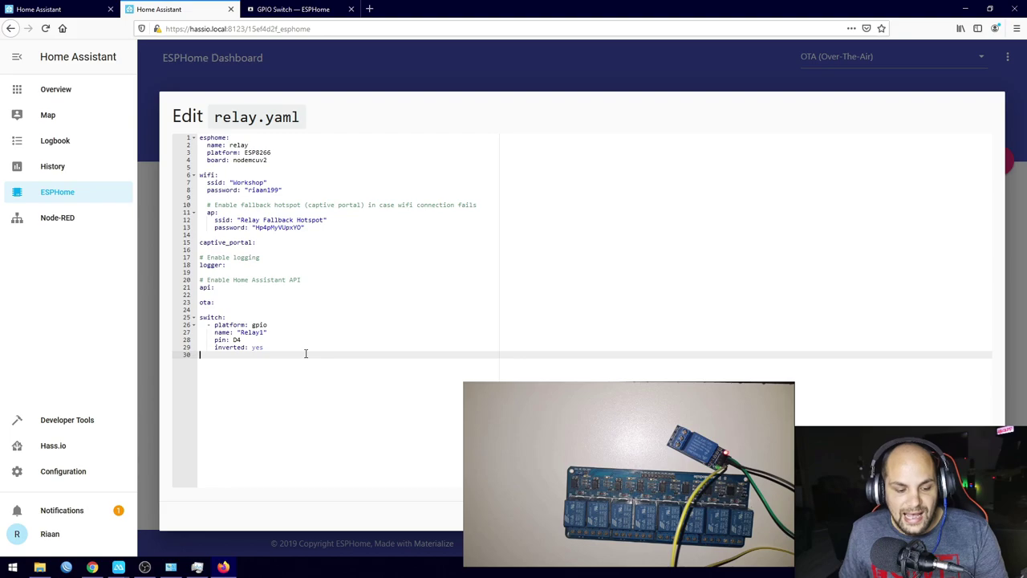
key("ctrl+v")
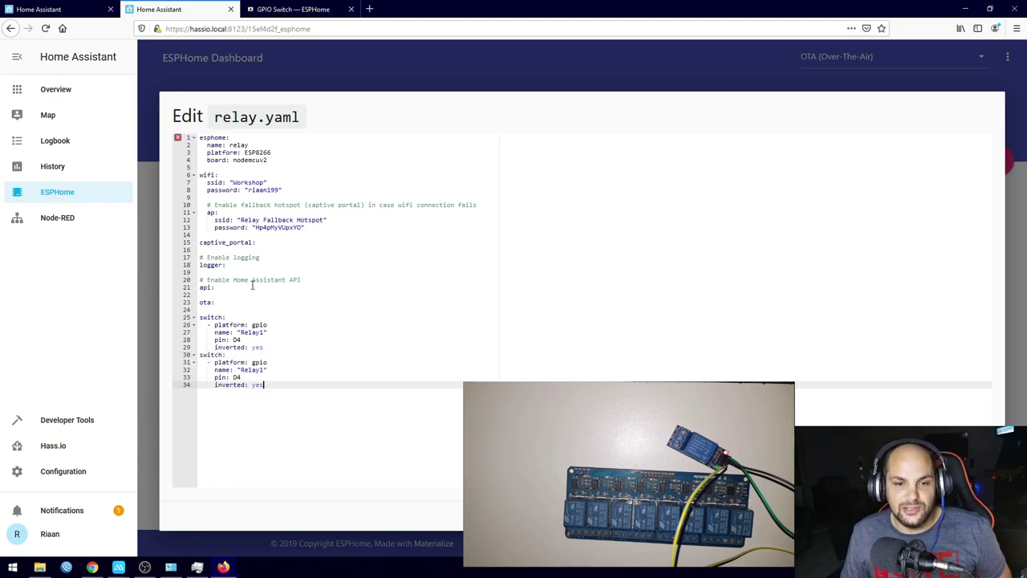
Remove the duplicate "switch:" header from the pasted block and separate the two gpio entries with a blank line
mouse_move(178, 140)
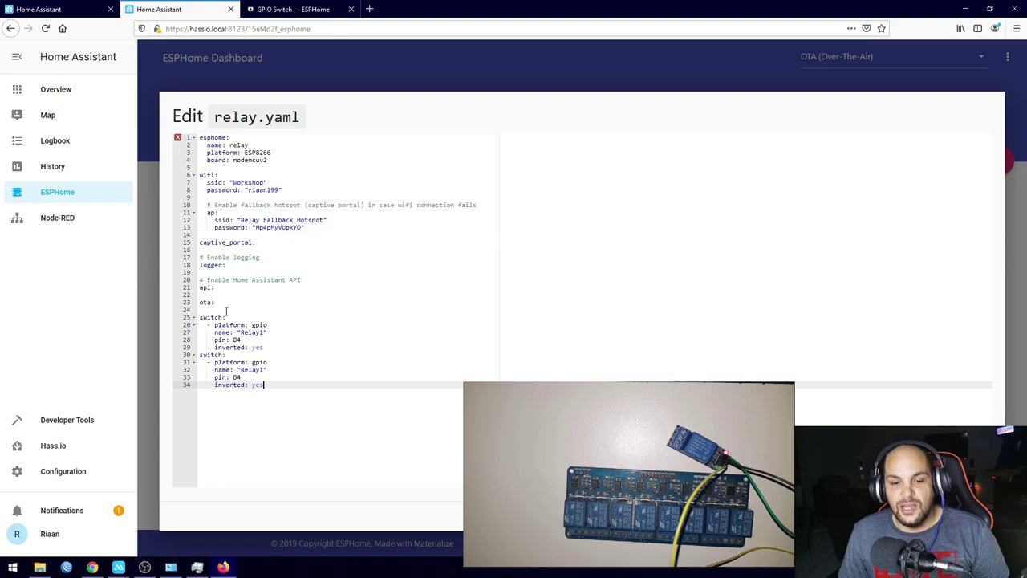
left_click_drag(200, 317, 225, 317)
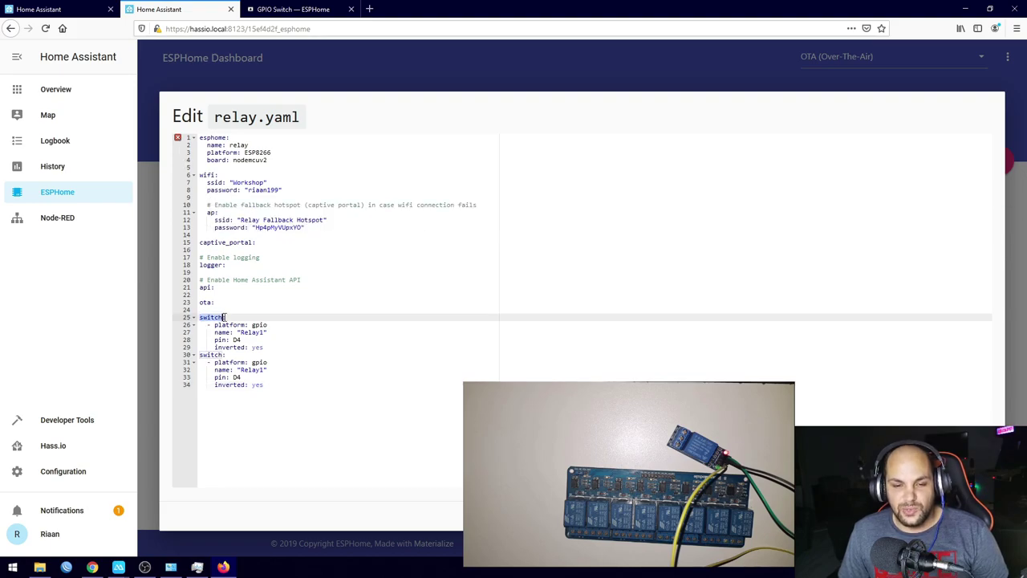
left_click_drag(200, 354, 223, 354)
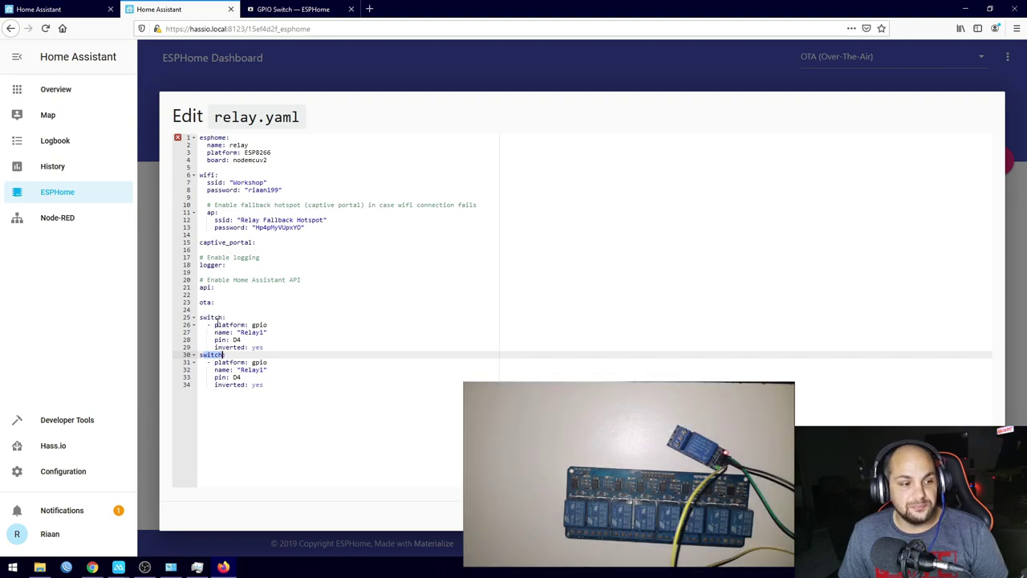
left_click(227, 354)
left_click_drag(227, 354, 199, 354)
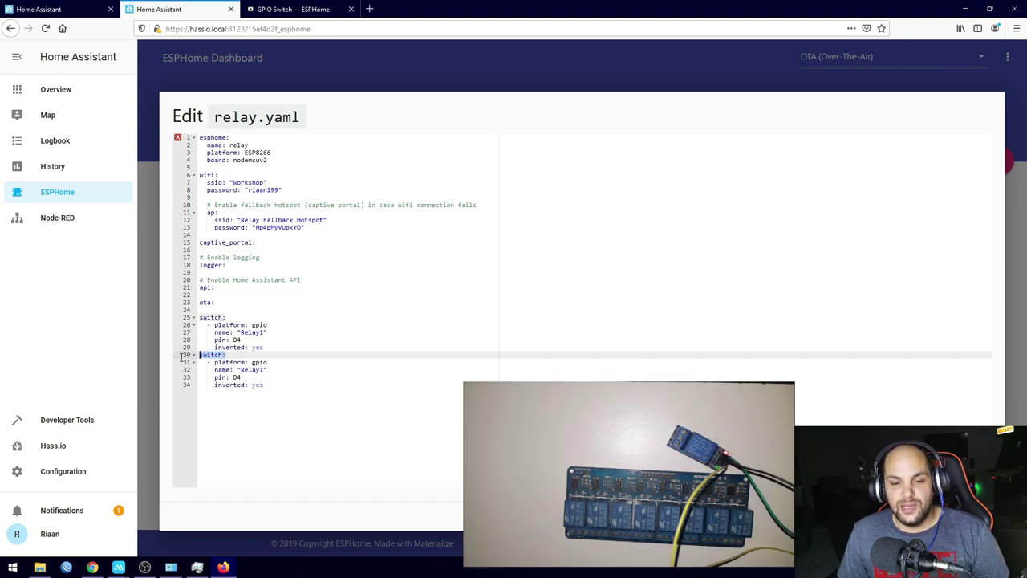
key("BackSpace")
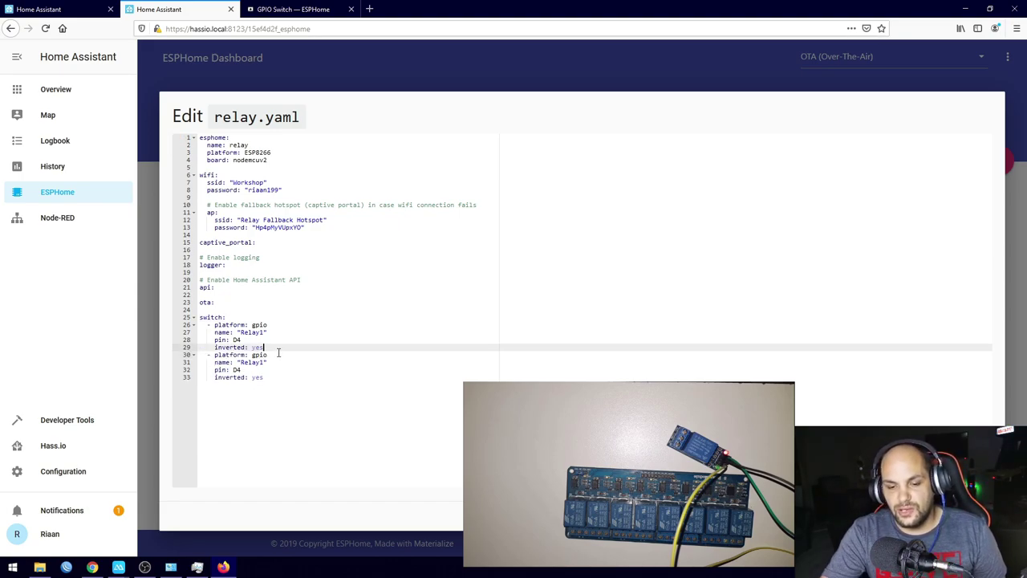
key("Return")
Rename the second gpio switch entry to "Relay2" and set its pin to D1
left_click(225, 362)
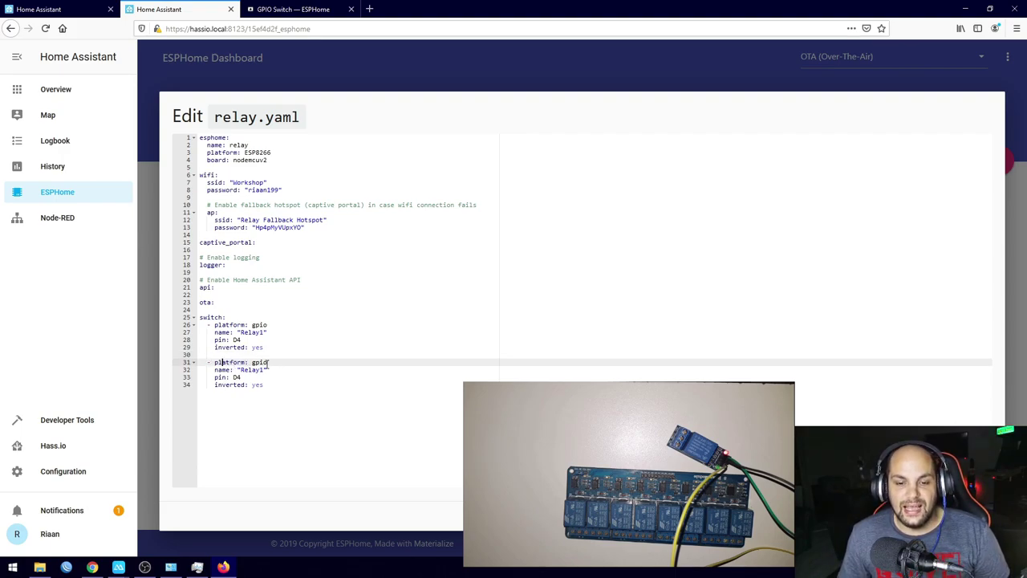
left_click(261, 369)
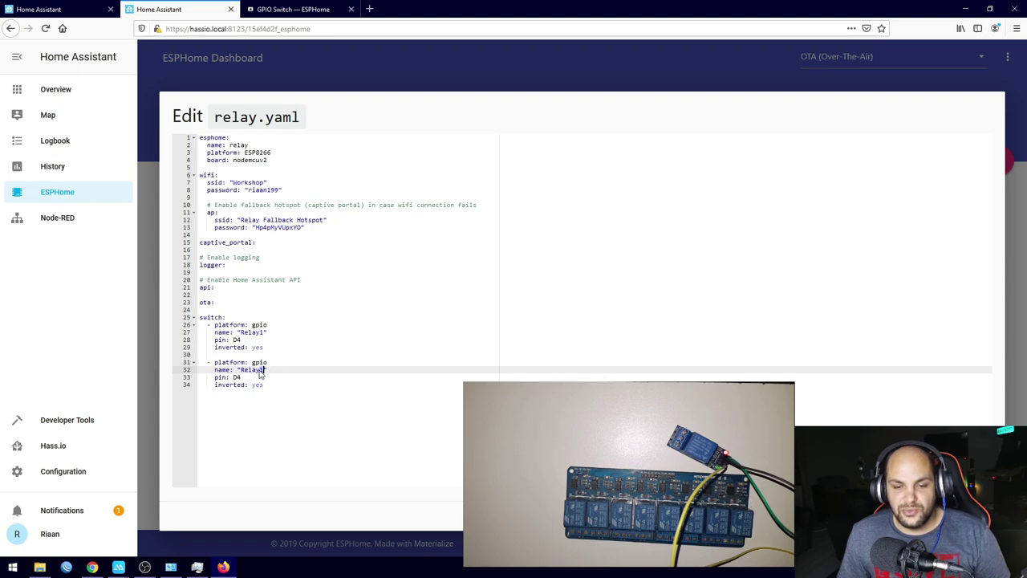
type("2")
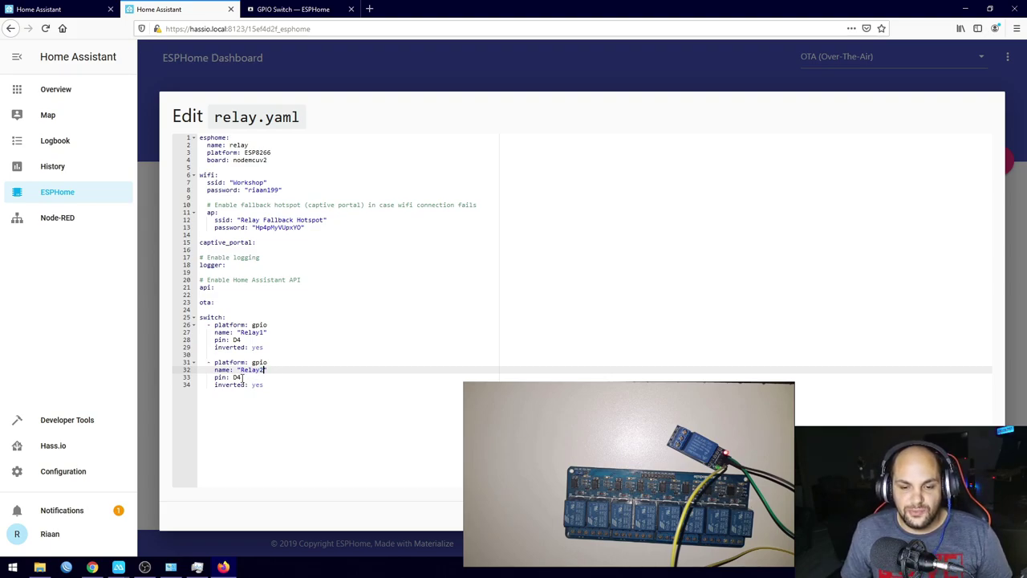
left_click(237, 378)
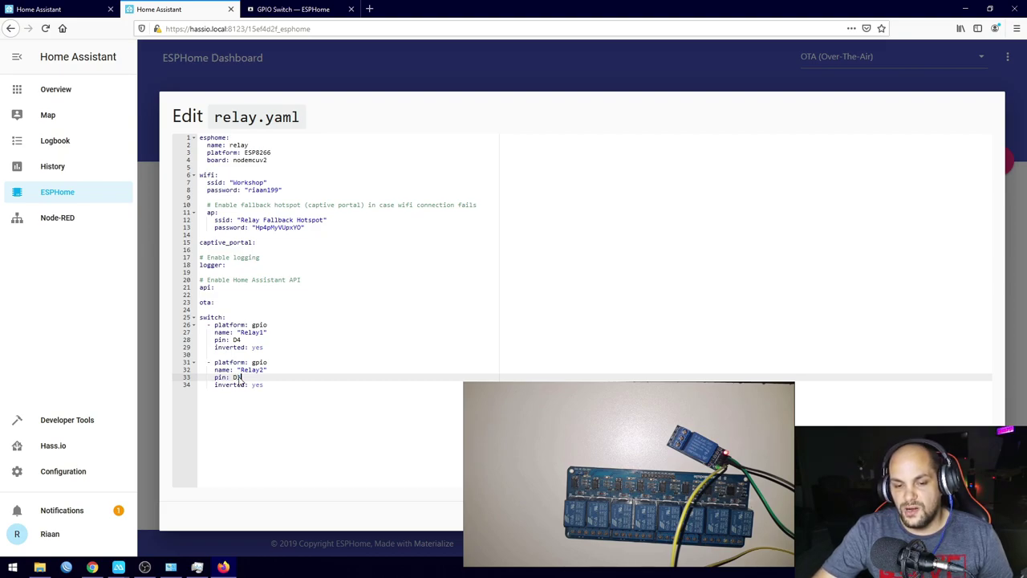
type("3")
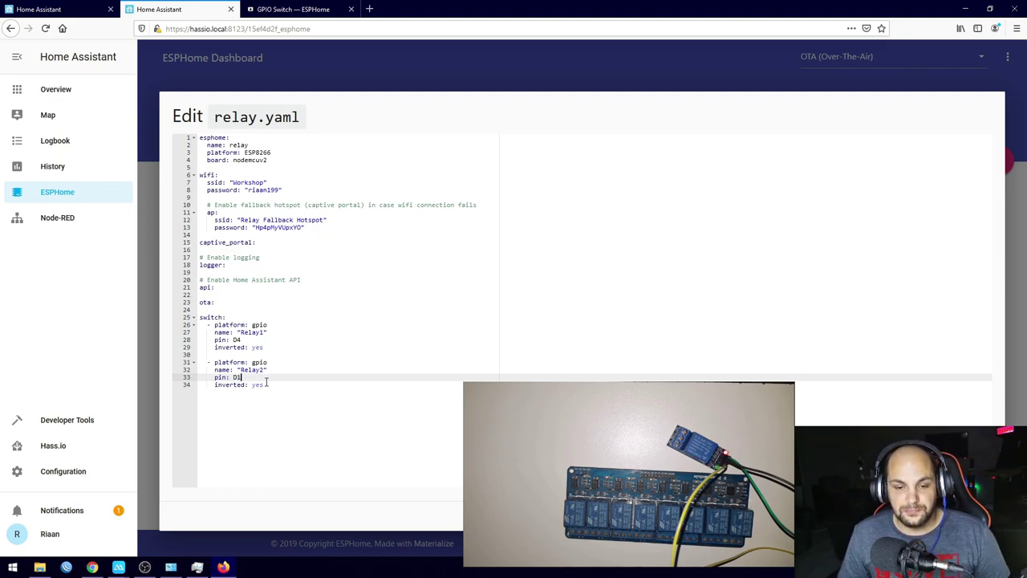
Copy the Relay2 gpio entry and paste six copies of it one below another at the end of relay.yaml
left_click_drag(267, 384, 207, 363)
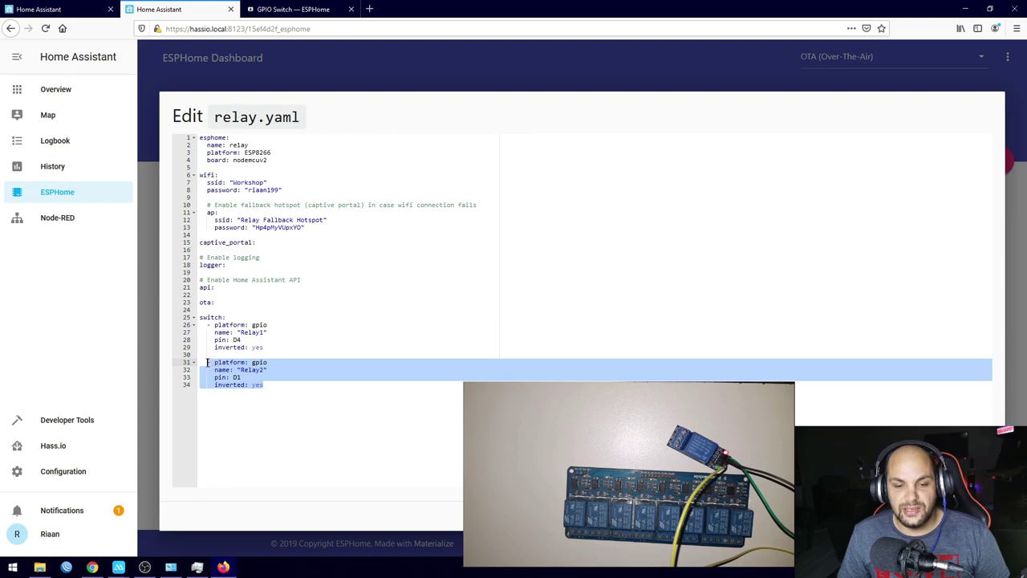
right_click(225, 371)
left_click(264, 401)
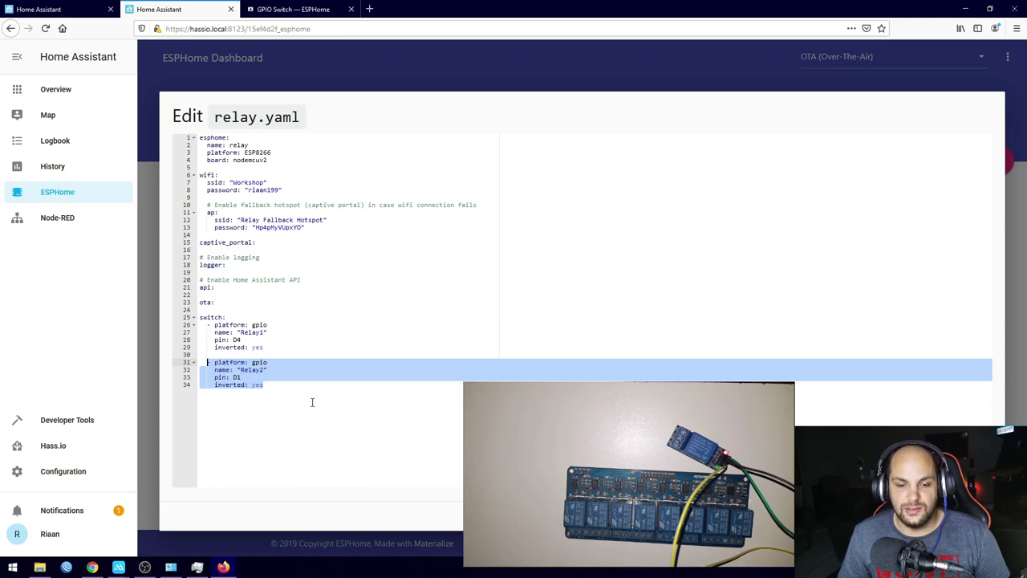
left_click(314, 395)
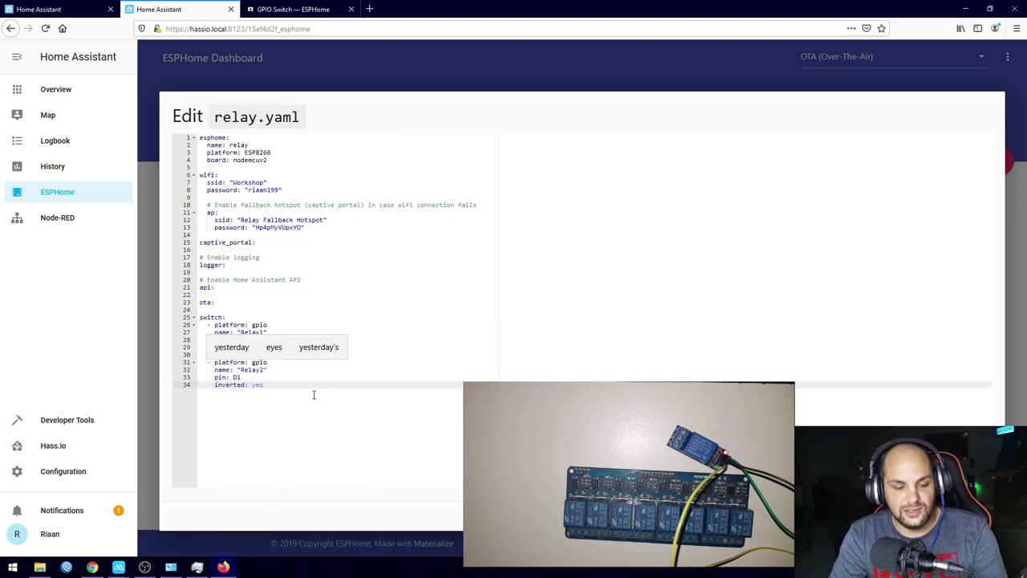
key("Return")
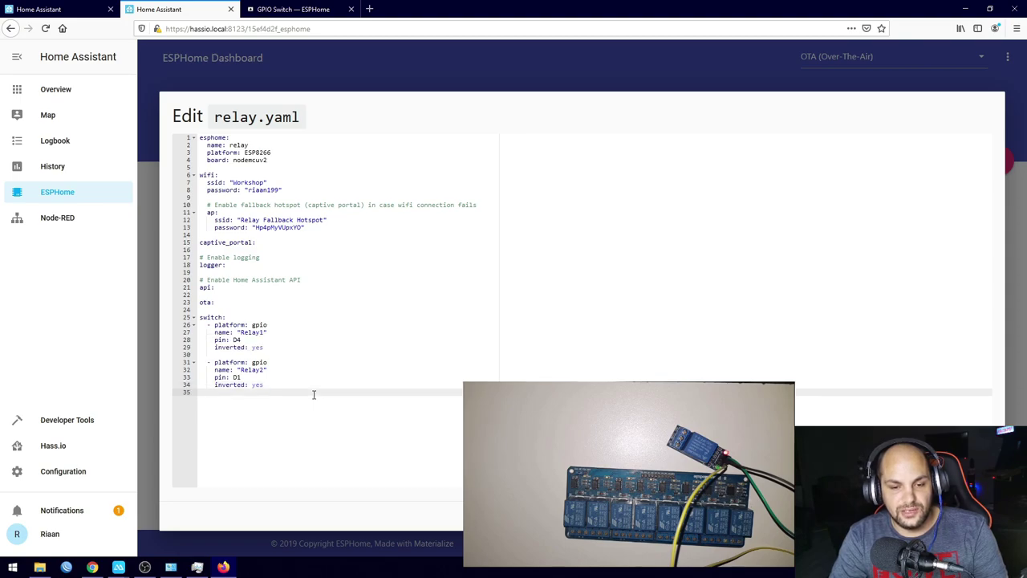
key("ctrl+v")
key("Return")
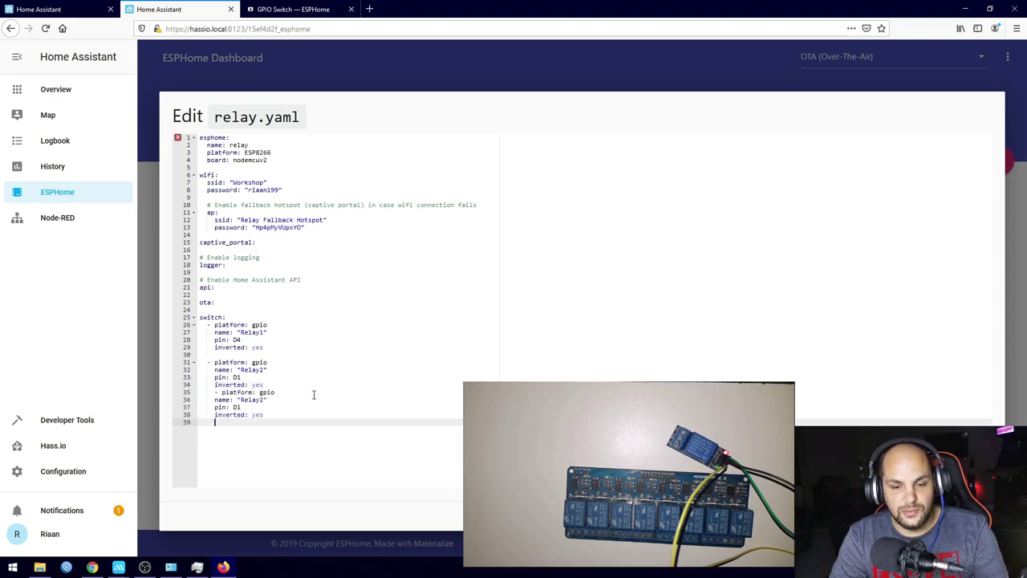
key("ctrl+v")
key("Return")
key("ctrl+v")
key("Return")
key("ctrl+v")
key("Return")
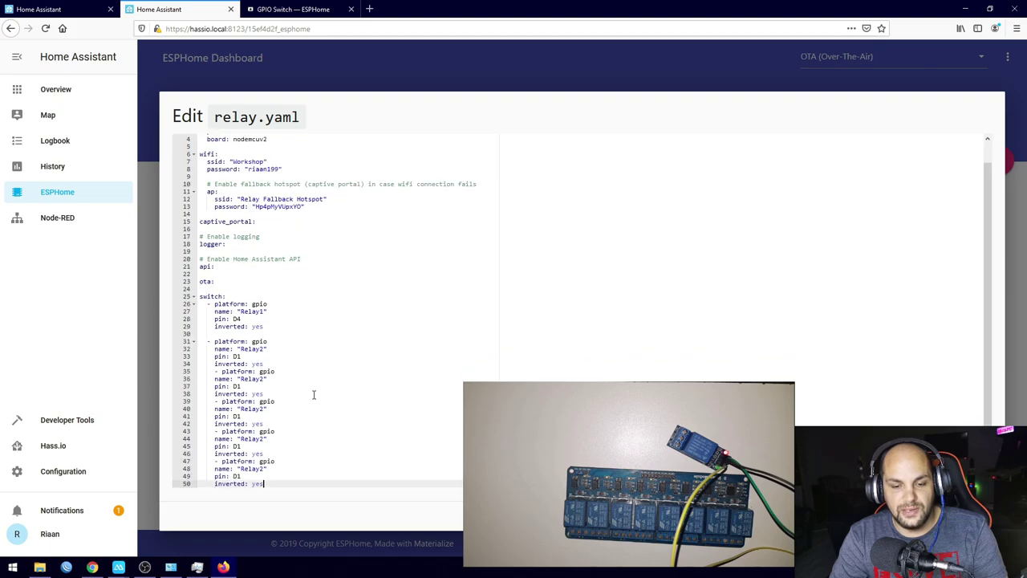
key("ctrl+v")
key("Return")
key("ctrl+v")
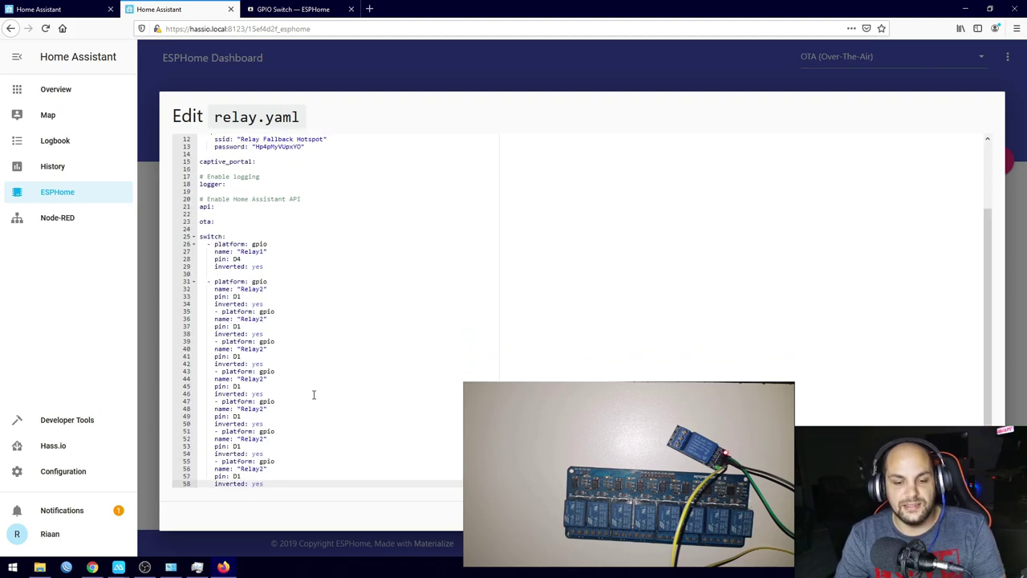
Reduce the extra indentation before "- platform: gpio" in each of the six pasted entries
left_click(217, 460)
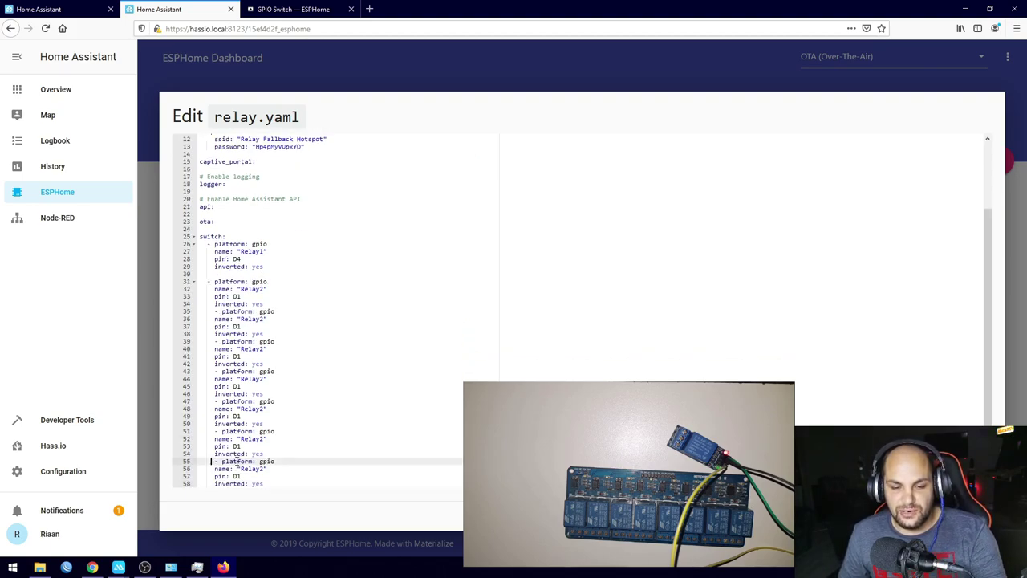
key("BackSpace")
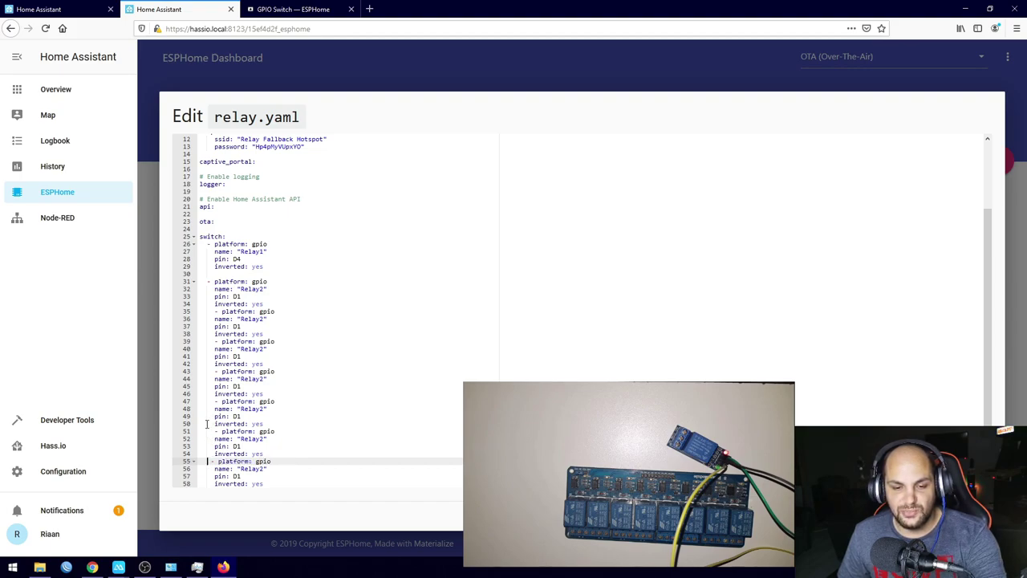
left_click(205, 433)
key("BackSpace")
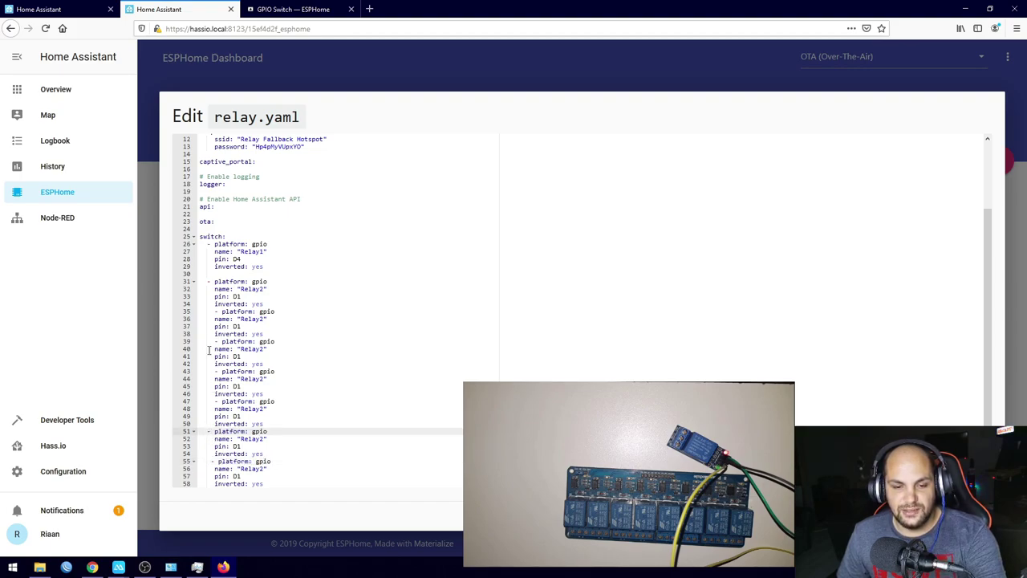
left_click(207, 401)
key("BackSpace")
left_click(208, 373)
key("BackSpace")
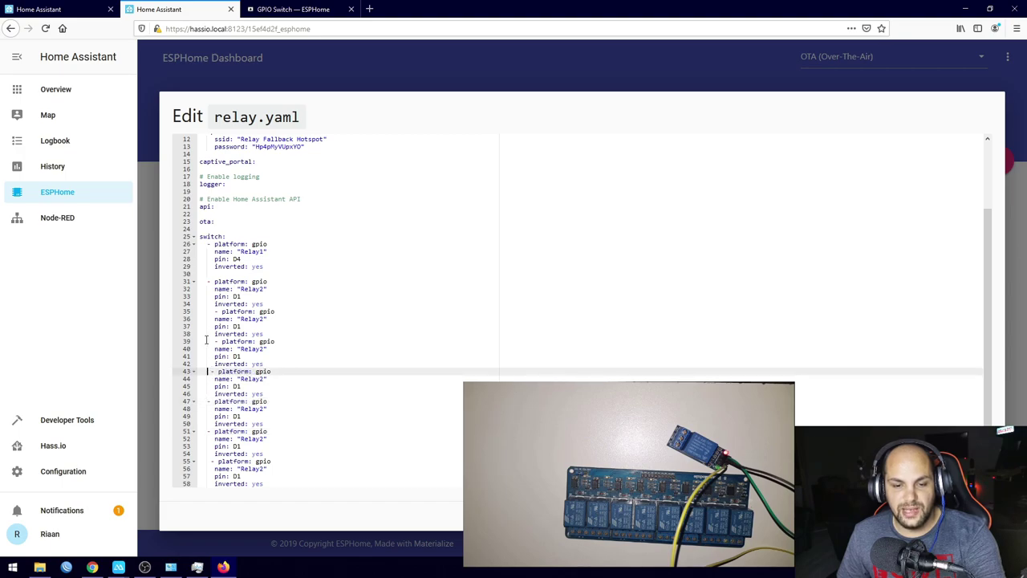
left_click(205, 340)
key("BackSpace")
left_click(207, 317)
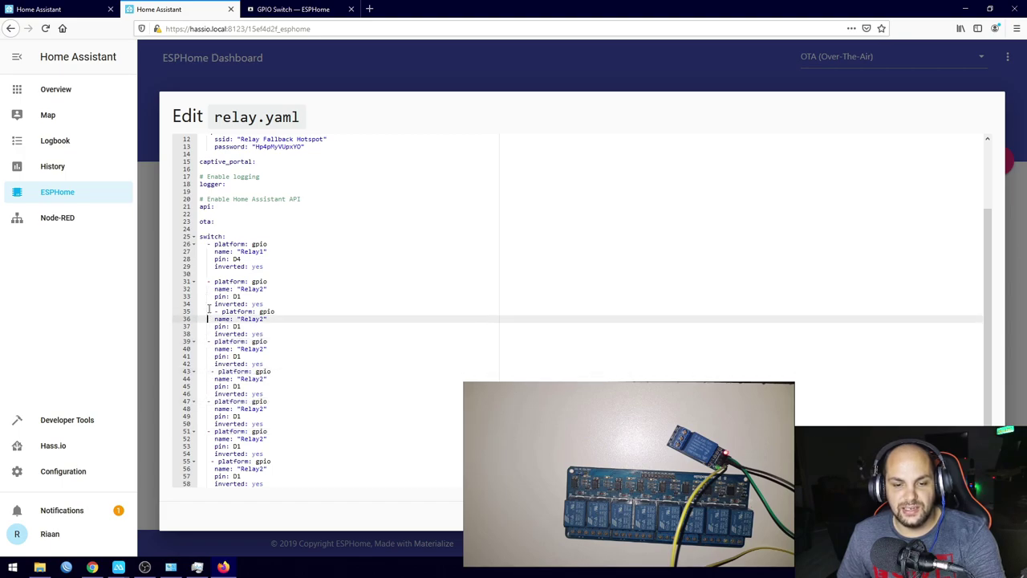
left_click(209, 311)
key("BackSpace")
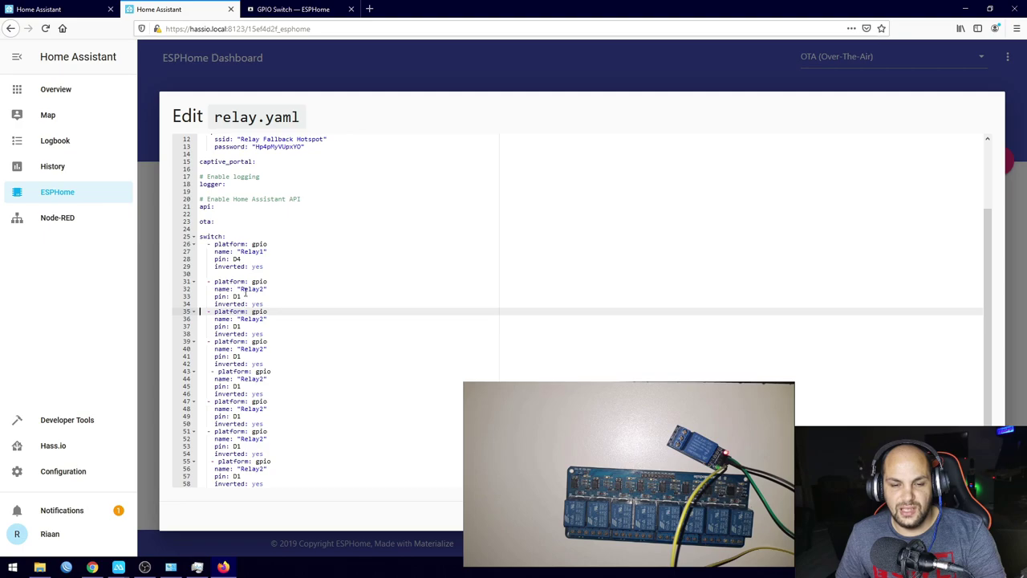
Set the Relay1 switch's pin to D0
left_click(242, 259)
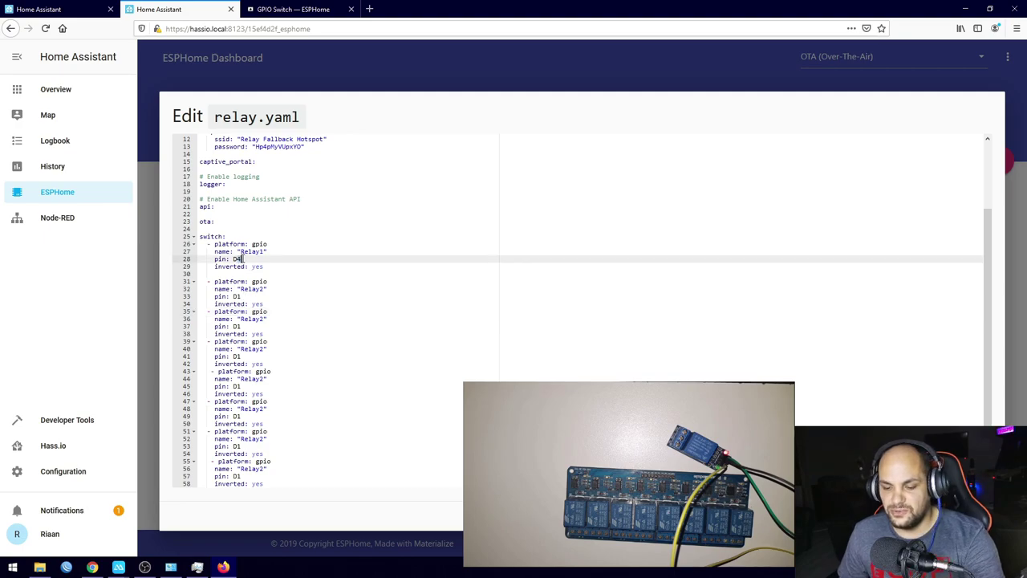
key("BackSpace")
type("0")
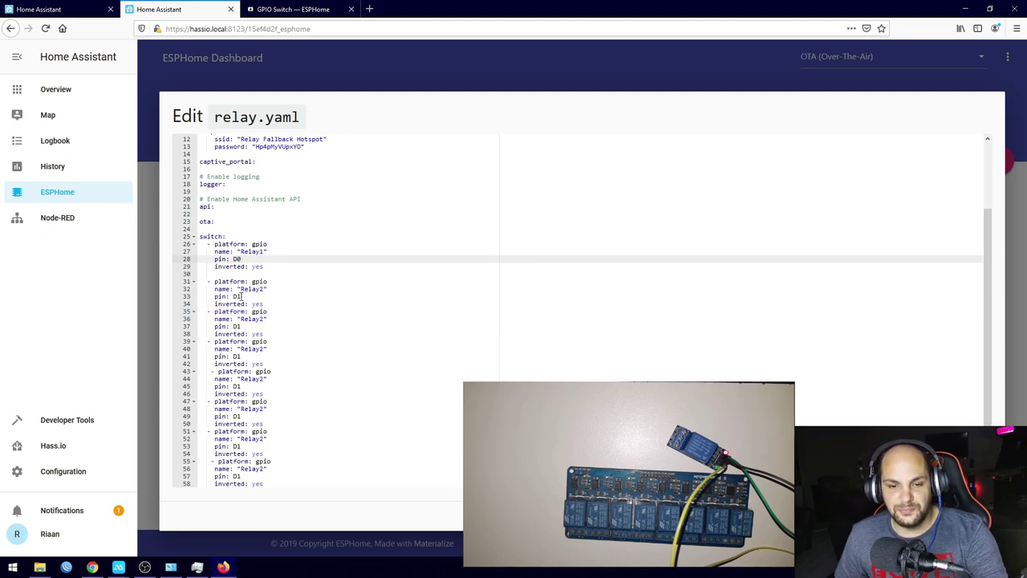
Change the pins of the third, fourth and fifth gpio switch entries to D2, D3 and D4
left_click(240, 326)
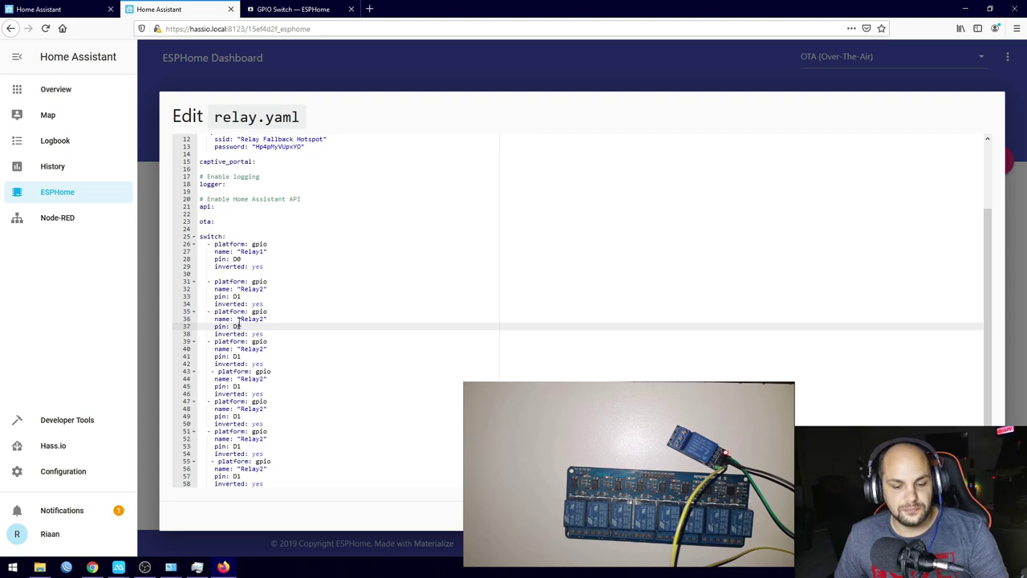
key("BackSpace")
type("2")
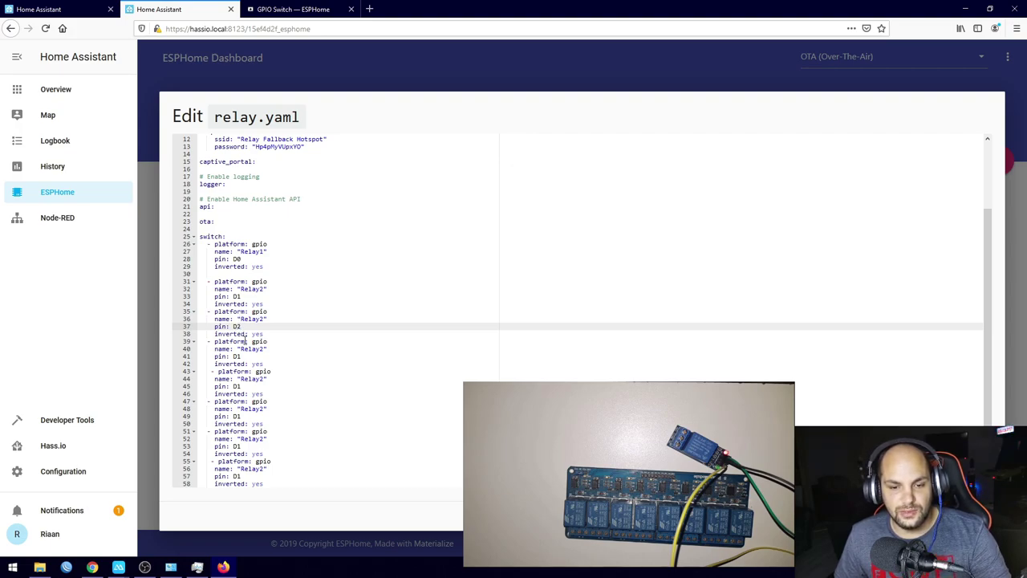
left_click(241, 355)
key("BackSpace")
type("3")
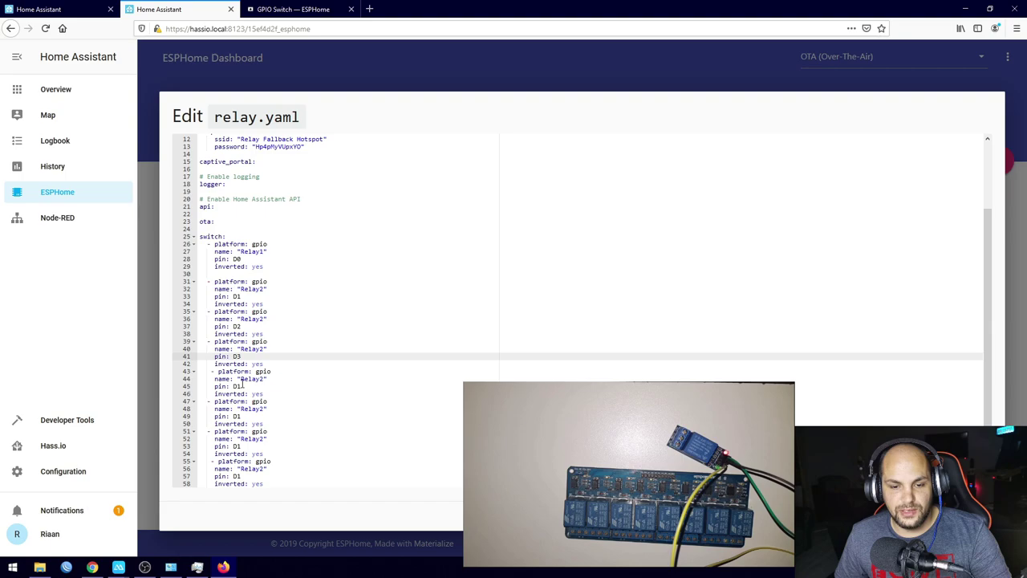
left_click(241, 385)
key("BackSpace")
type("4")
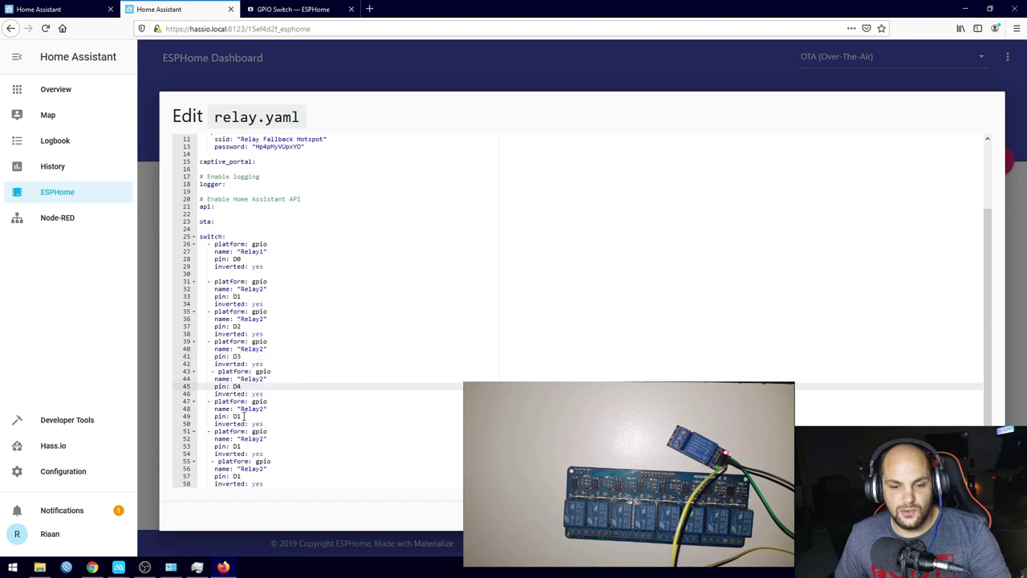
Change the pins of the last three gpio switch entries to D5, D6 and D7
left_click(244, 416)
key("BackSpace")
type("5")
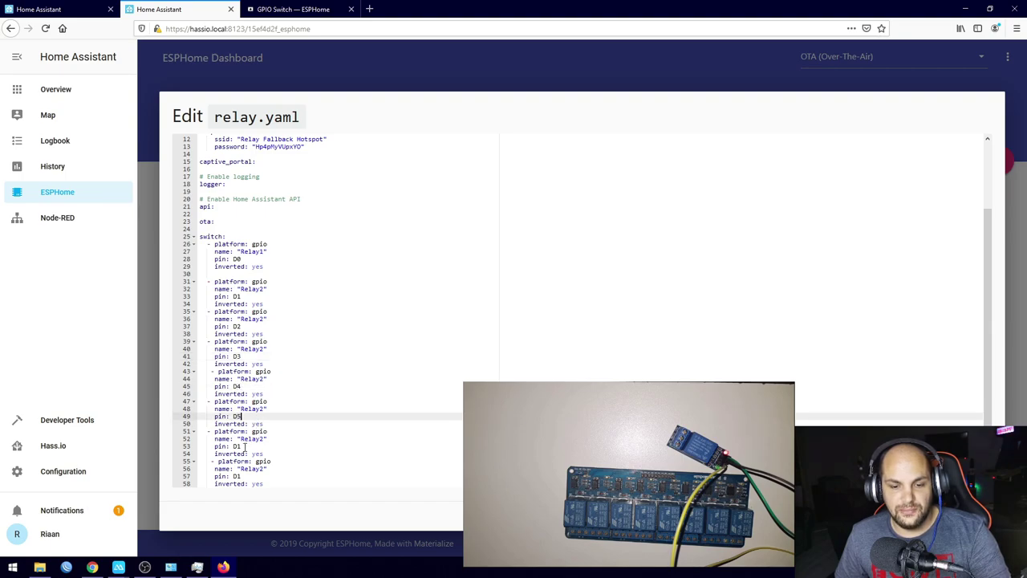
left_click(243, 446)
key("BackSpace")
type("6")
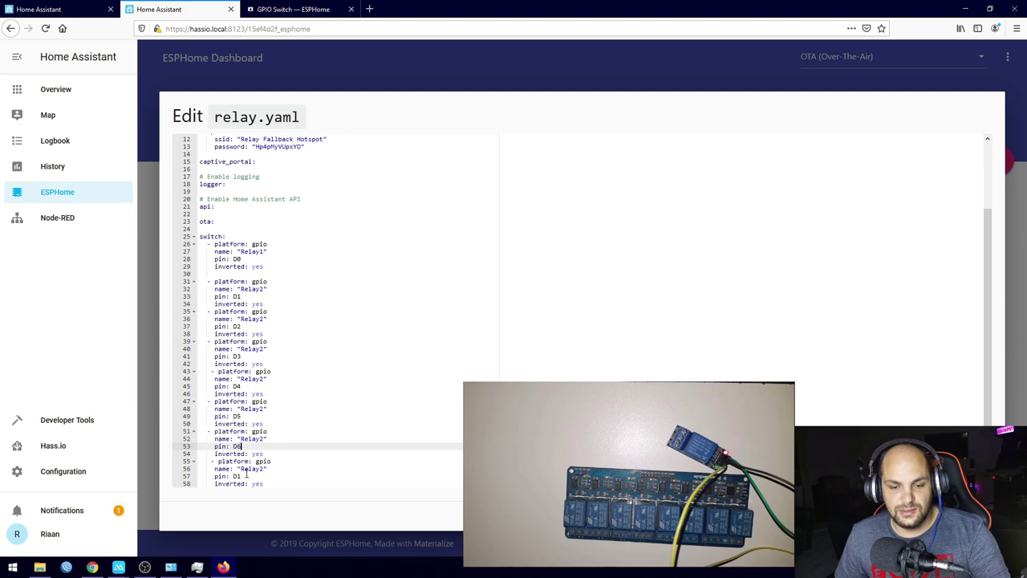
left_click(237, 476)
type("7")
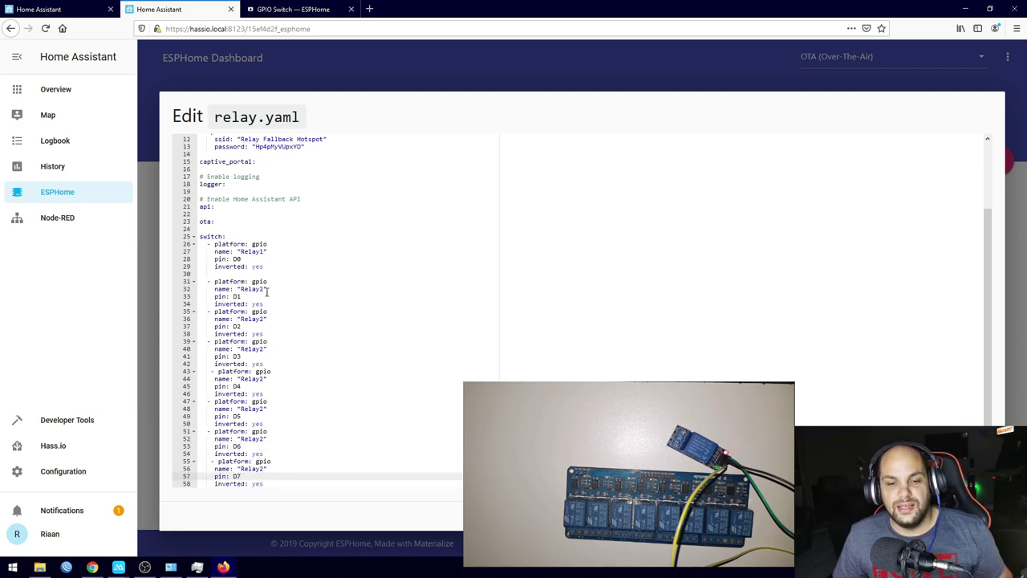
Rename the six duplicate Relay2 entries in order as Relay3 through Relay8 and save relay.yaml
left_click(232, 281)
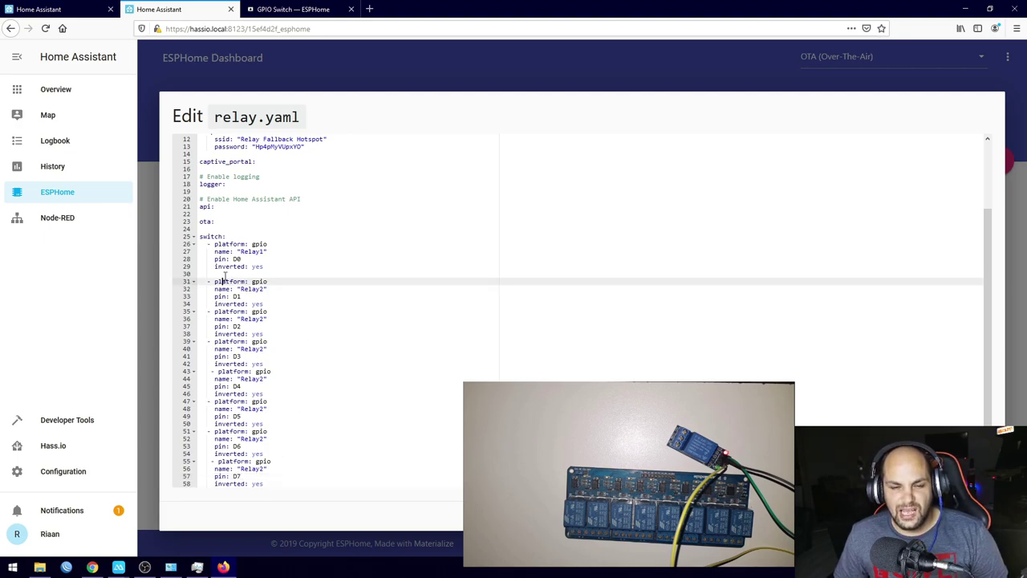
key("Up")
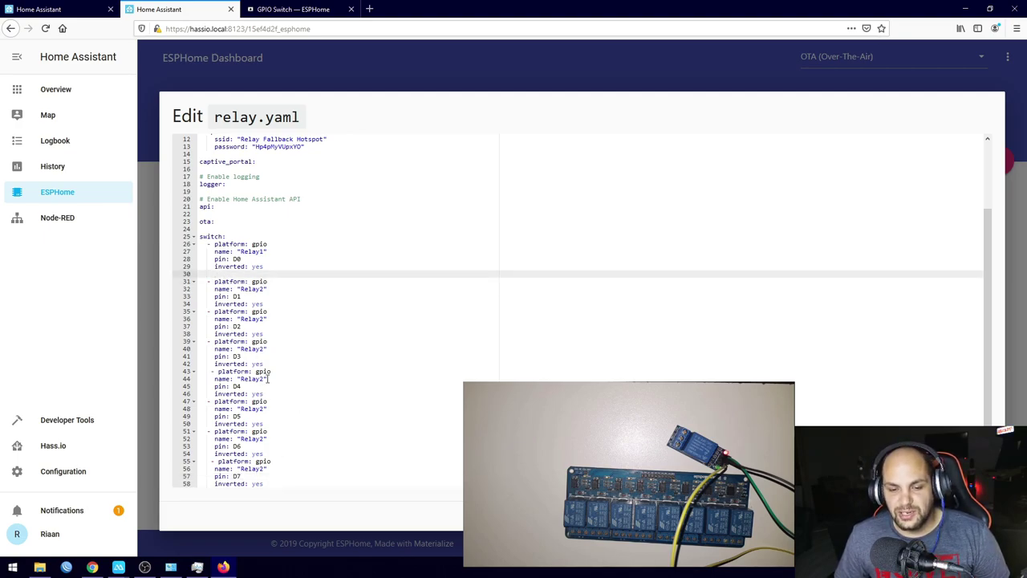
left_click(263, 289)
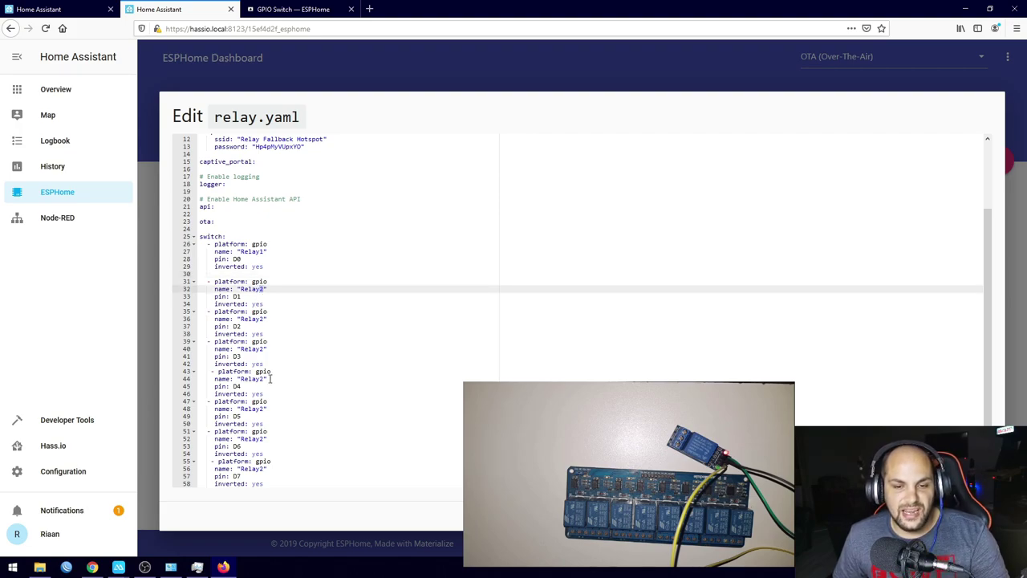
left_click(264, 319)
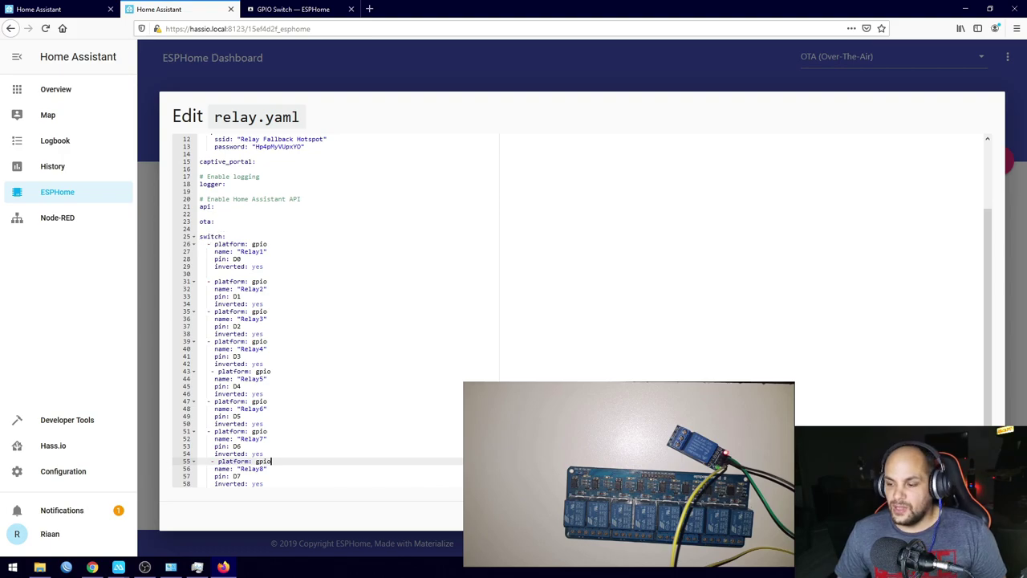
key("ctrl+s")
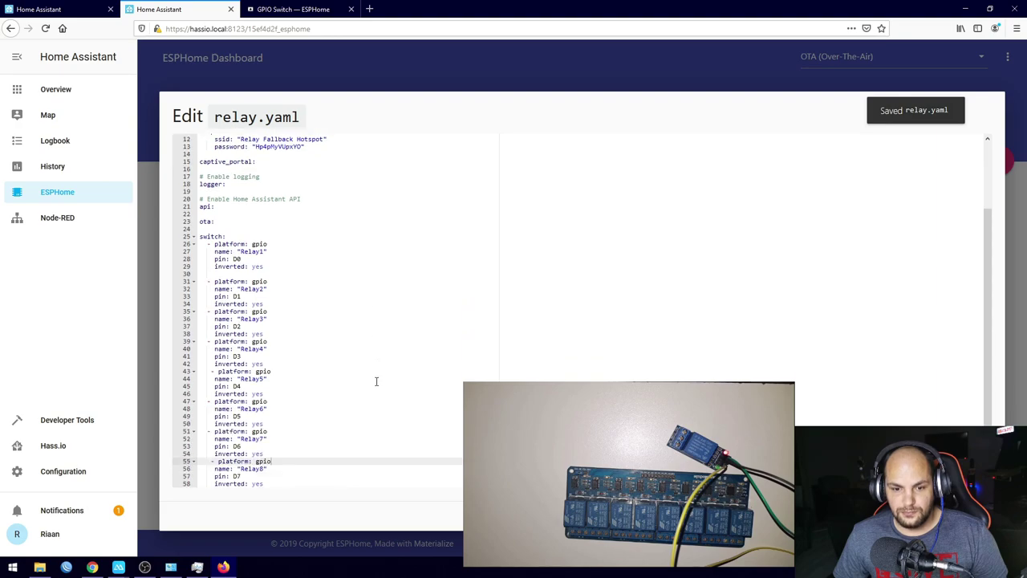
Remove the blank line before the Relay2 entry and align the Relay8 and Relay5 "- platform: gpio" lines with the other entries
left_click(227, 360)
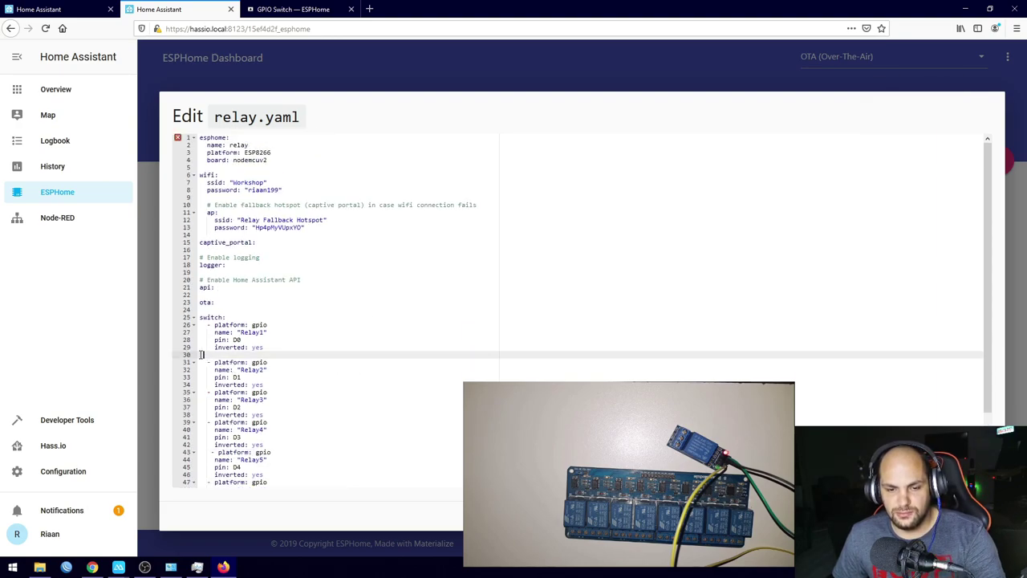
key("BackSpace")
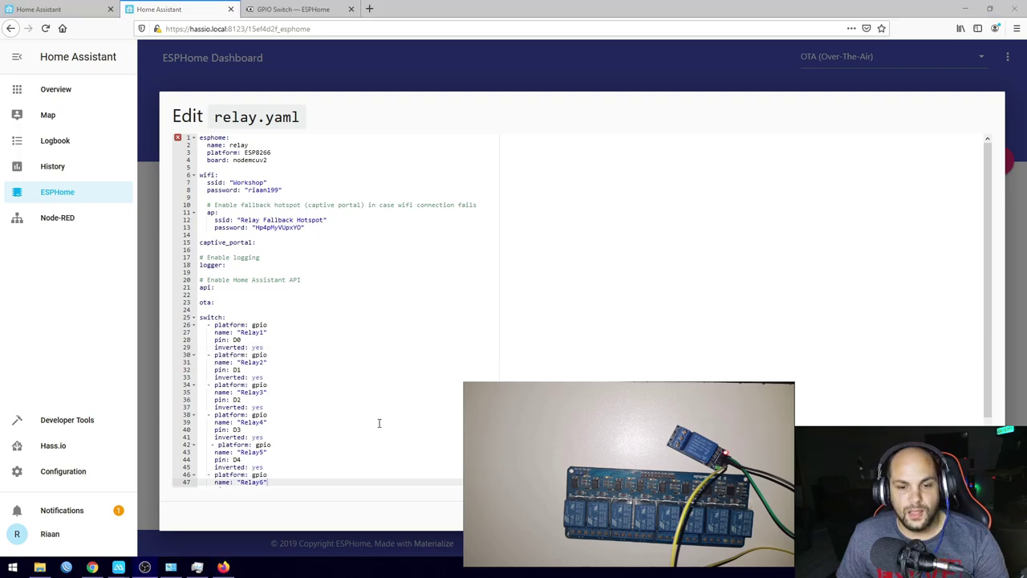
scroll(328, 398, "down", 3)
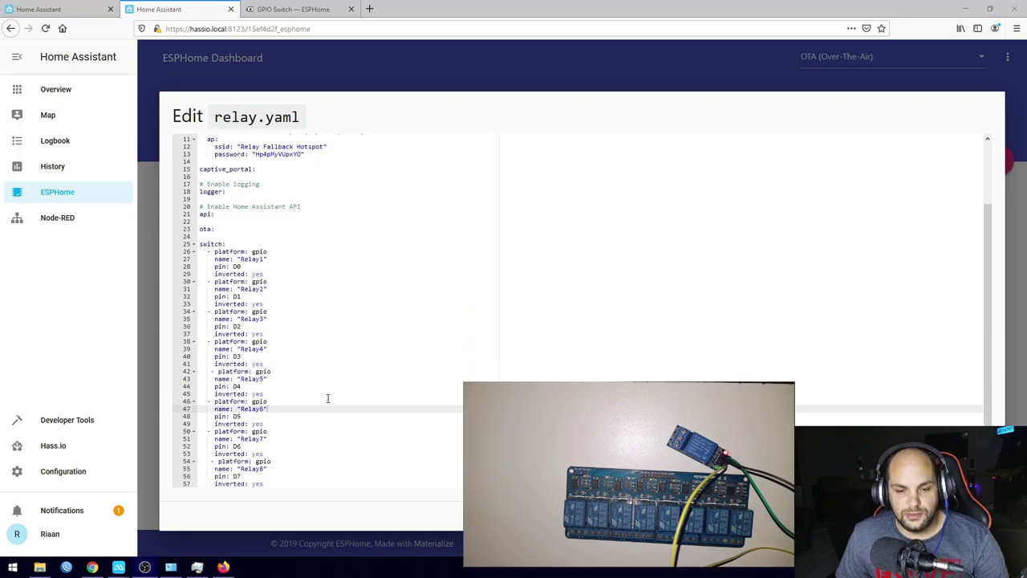
left_click(208, 463)
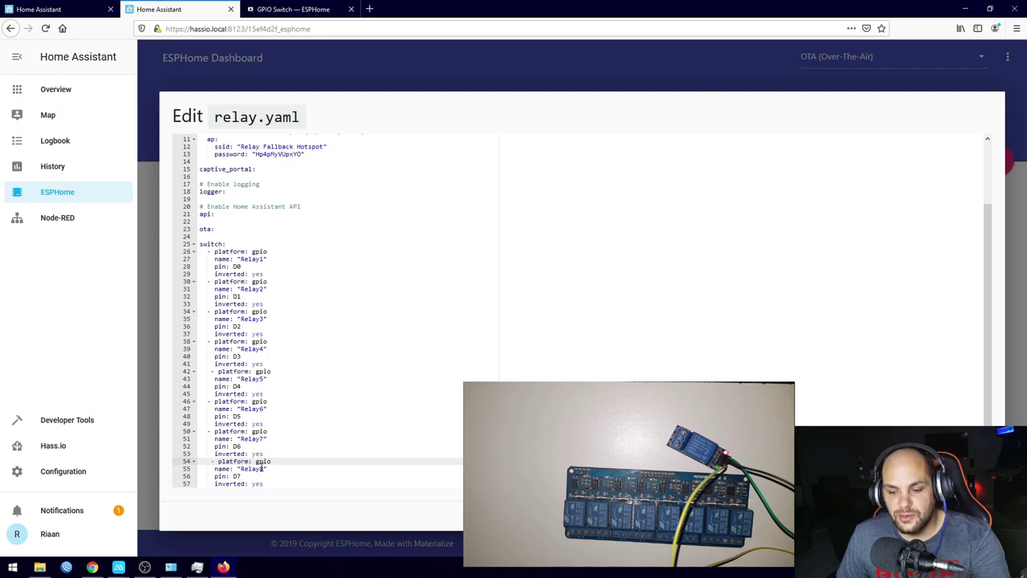
key("BackSpace")
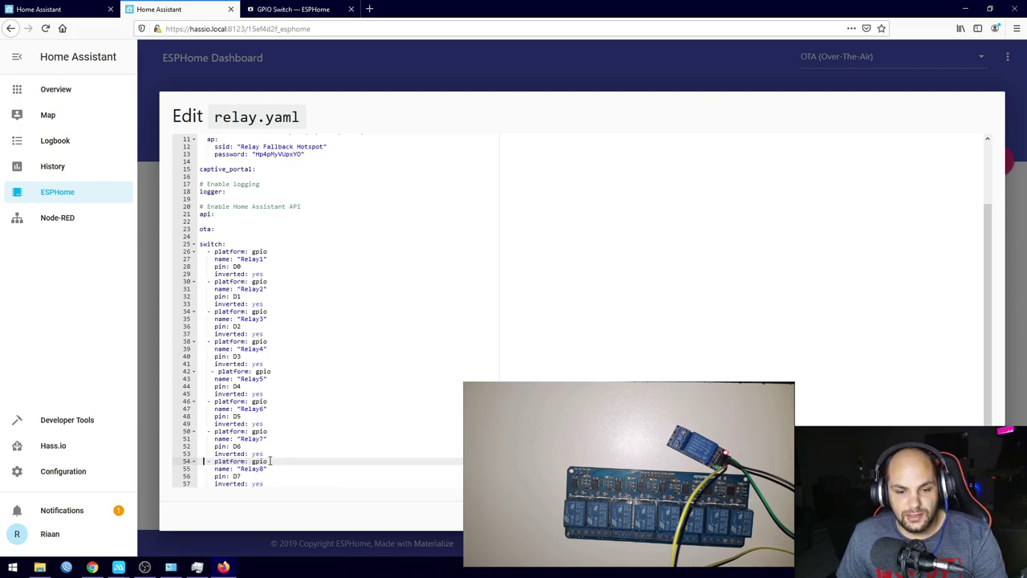
left_click(212, 368)
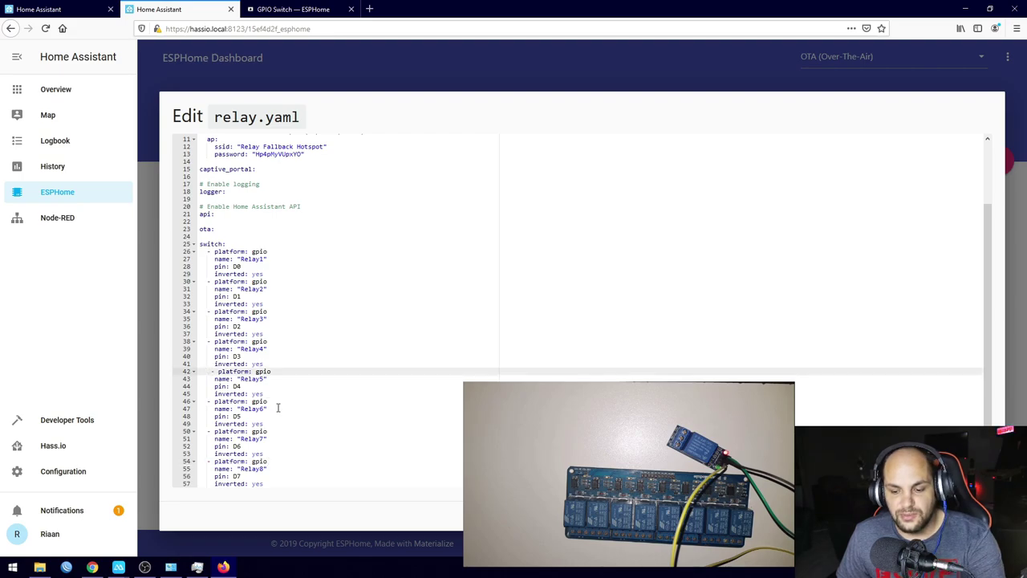
key("BackSpace")
key("BackSpace")
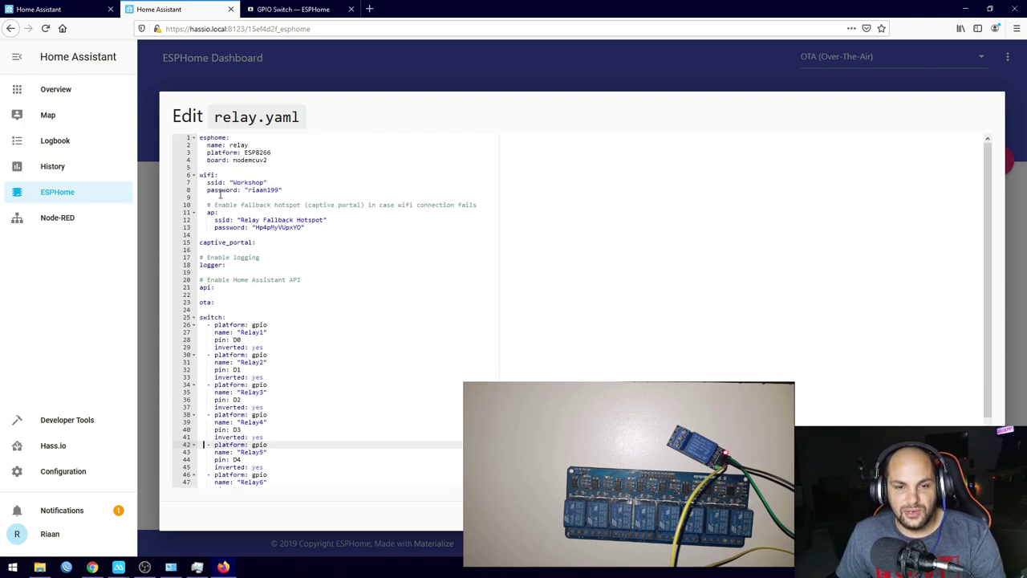
Save relay.yaml, then compile and upload it to the relay node over the air
key("ctrl+s")
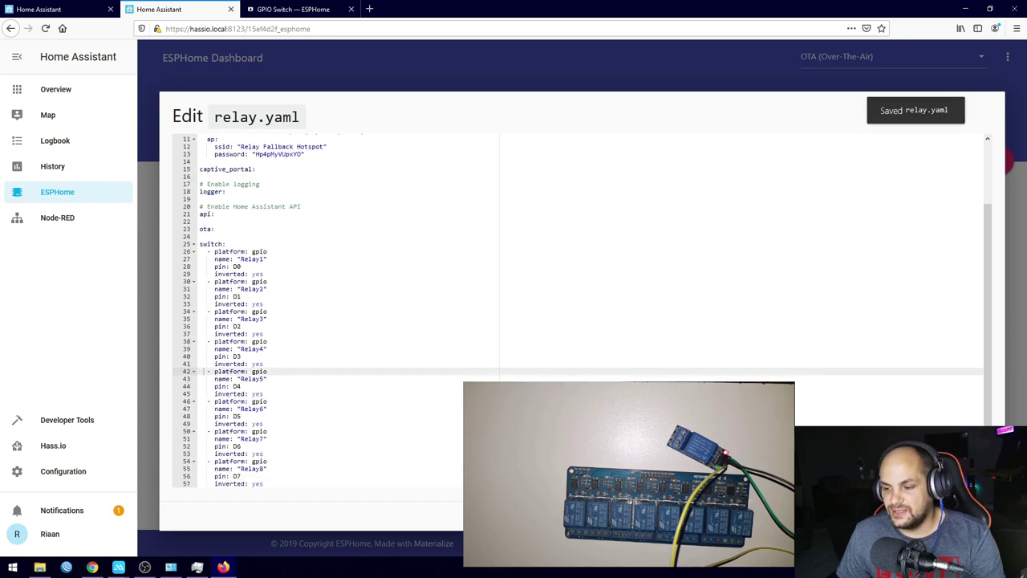
left_click(963, 515)
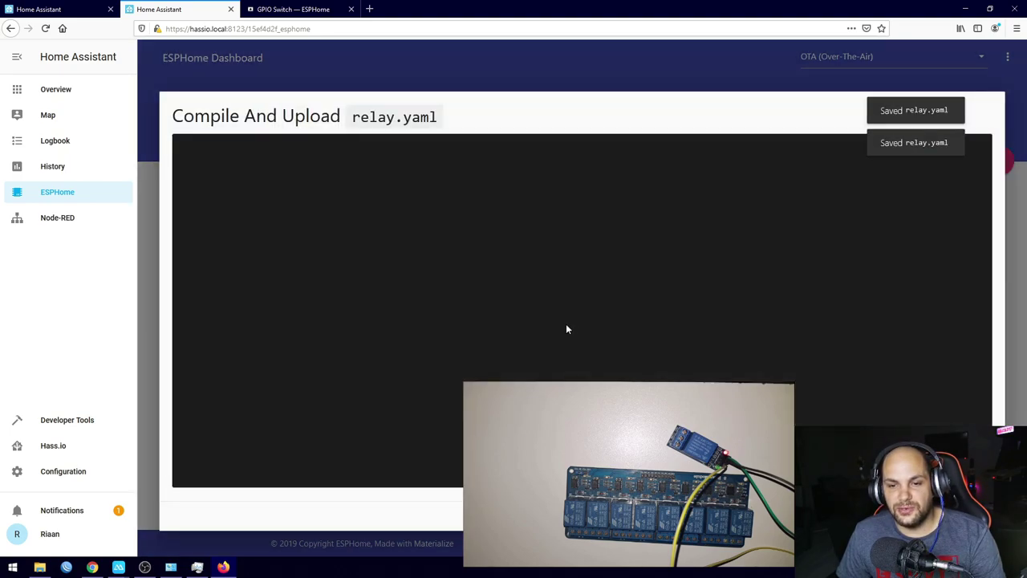
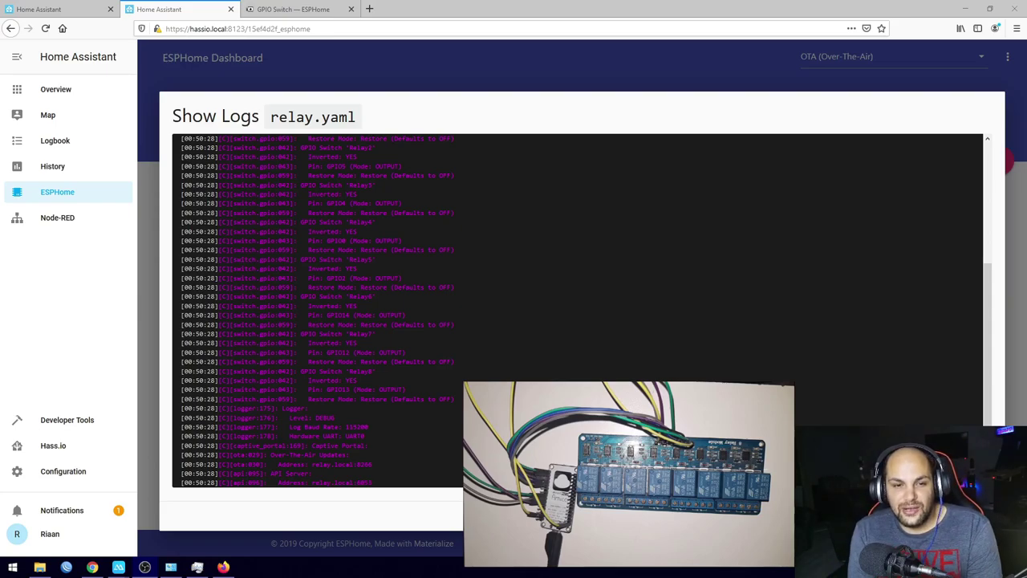
On the Overview dashboard, turn on all eight relays one by one, then switch the whole Switch group off
left_click(69, 90)
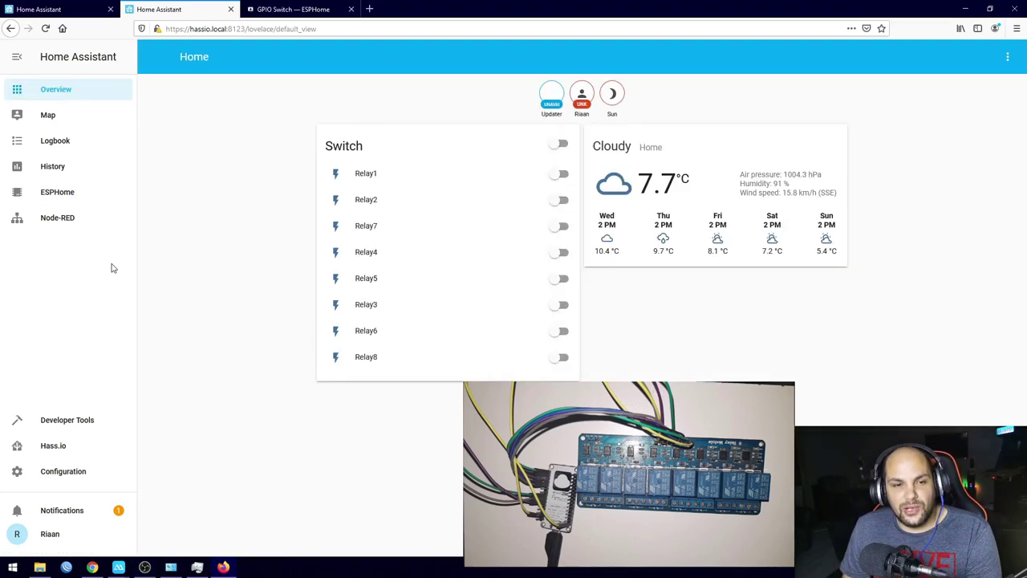
left_click(562, 175)
left_click(561, 200)
left_click(564, 227)
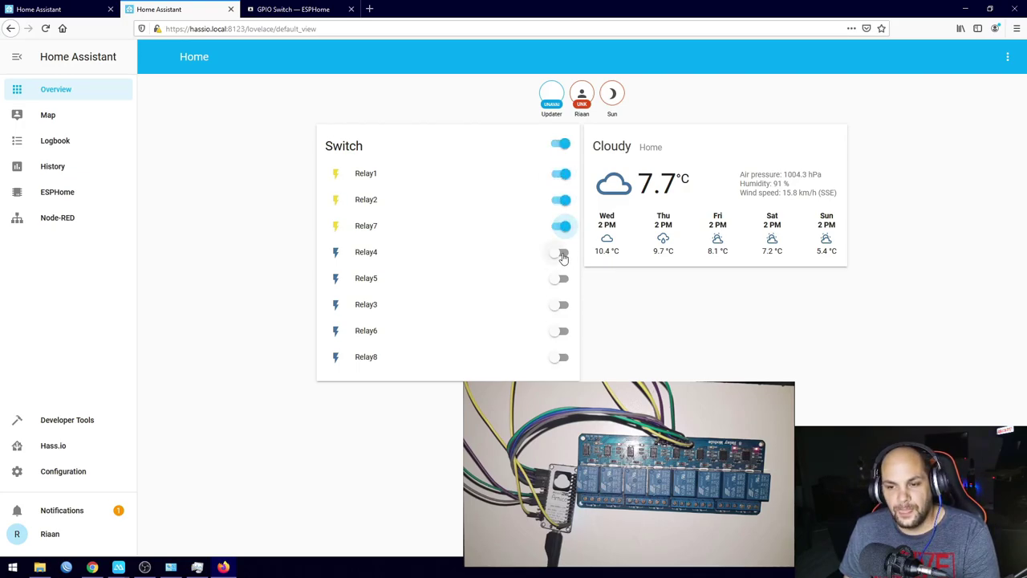
left_click(562, 253)
left_click(562, 281)
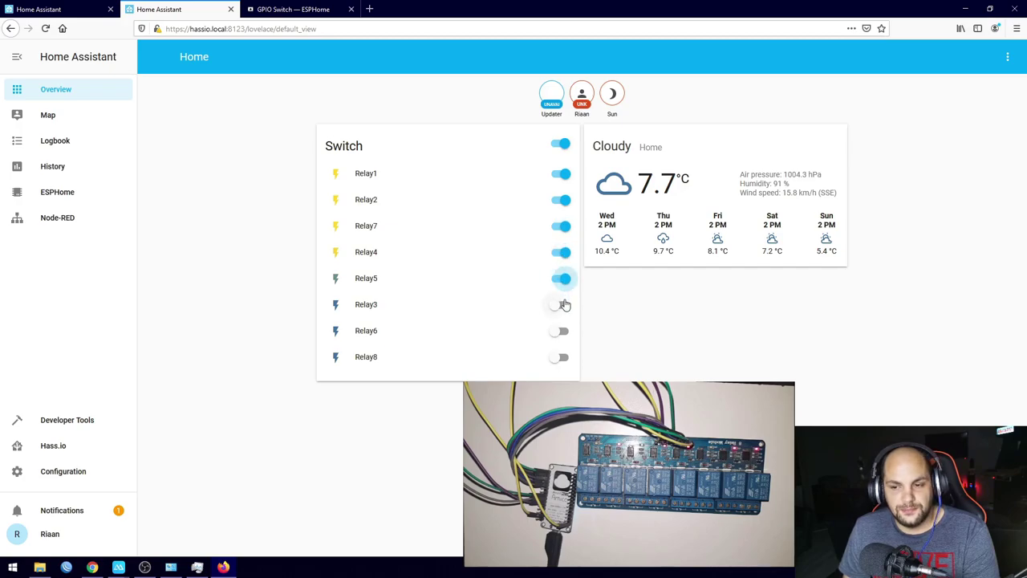
left_click(562, 305)
left_click(562, 332)
left_click(564, 358)
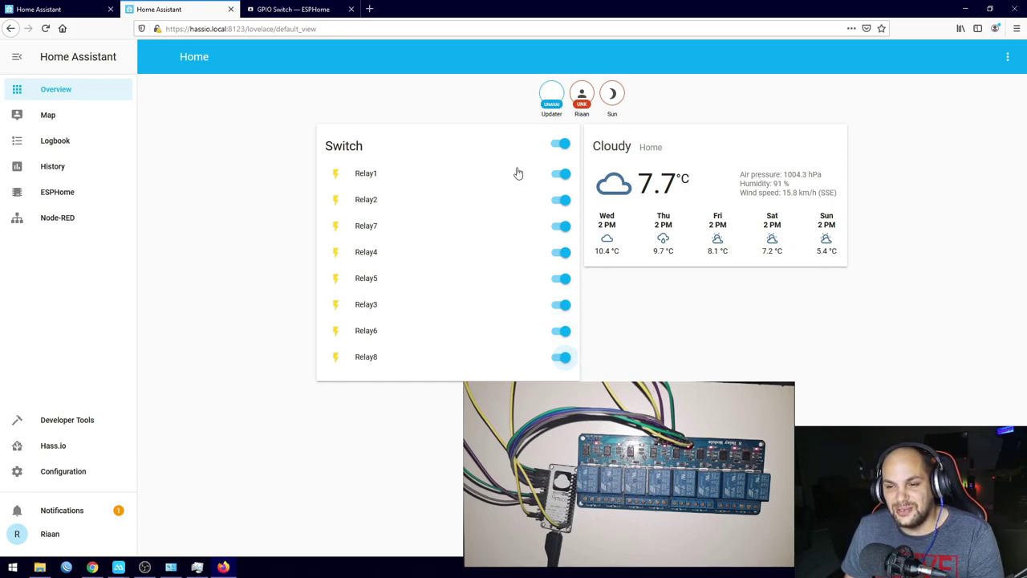
left_click(555, 149)
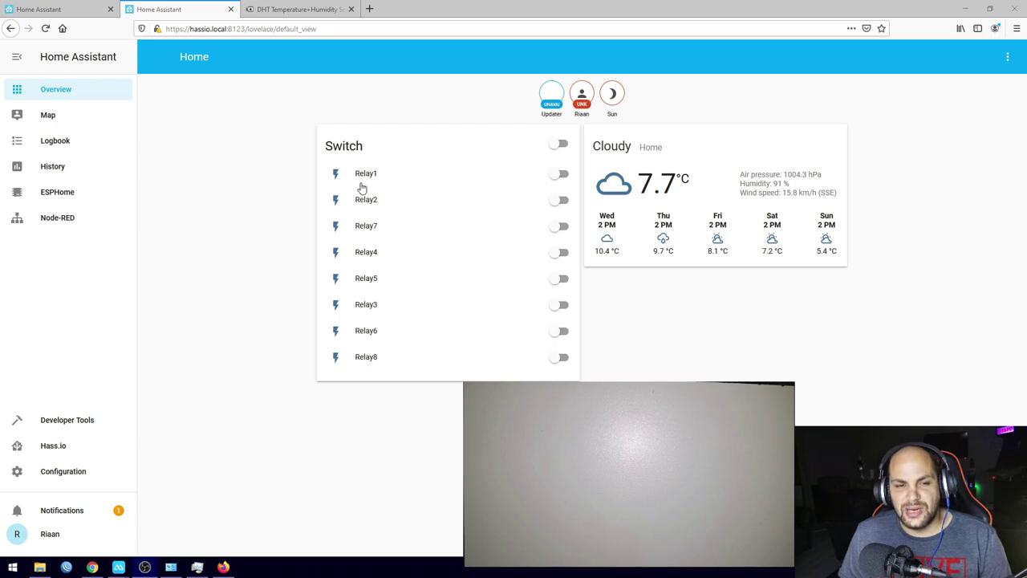
Open the relay node's relay.yaml for editing in the ESPHome dashboard and show its switch section
left_click(65, 197)
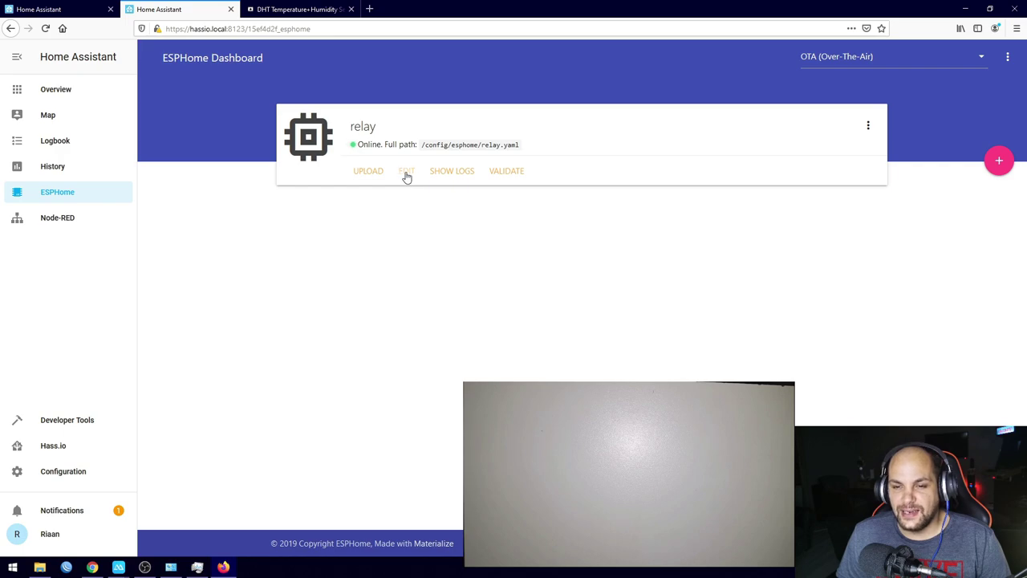
left_click(406, 172)
scroll(321, 316, "down", 2)
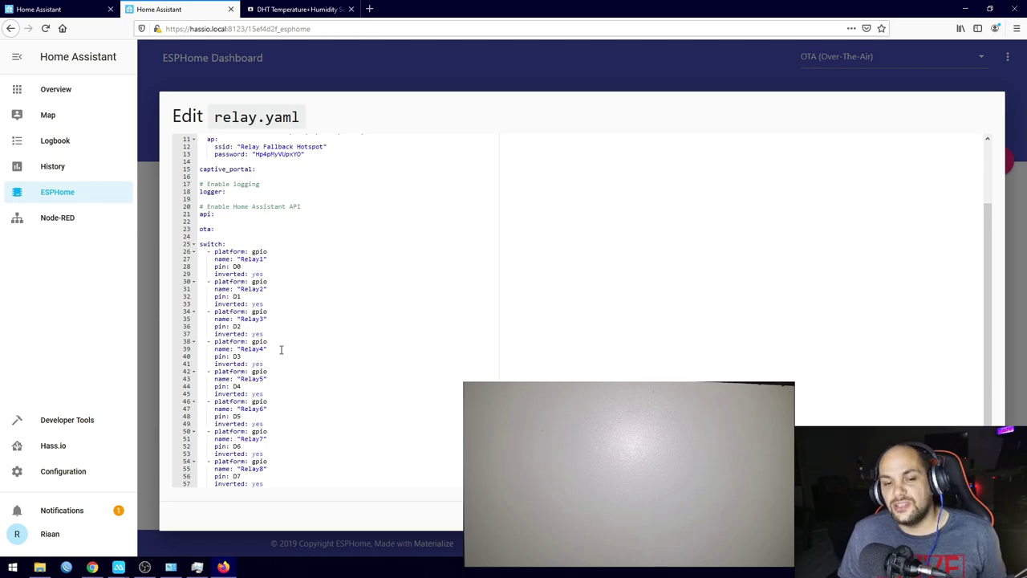
Copy the example dht sensor configuration, from "sensor:" through "update_interval: 60s", from the ESPHome DHT Temperature+Humidity Sensor page
left_click(272, 9)
left_click(291, 114)
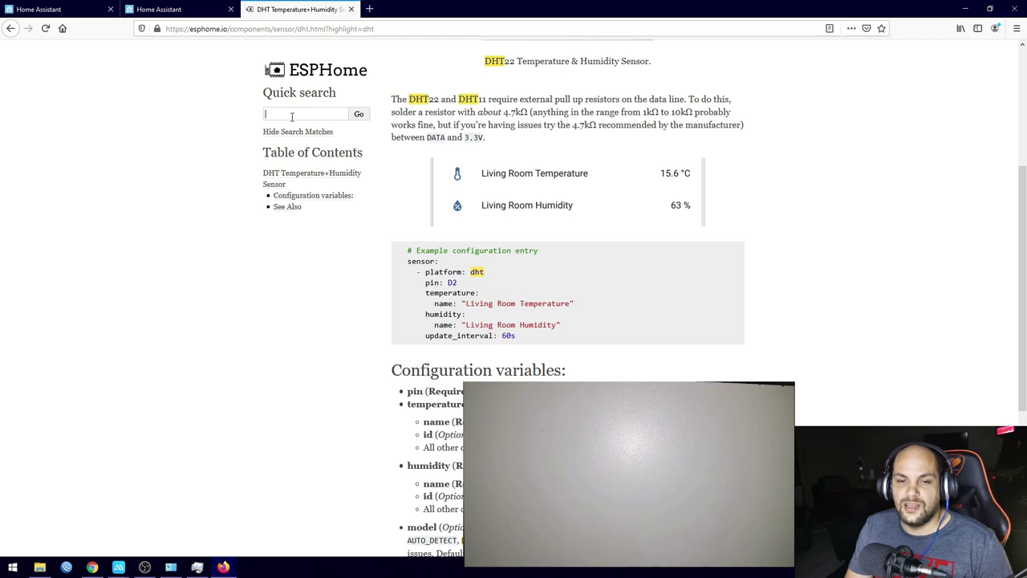
scroll(490, 240, "up", 5)
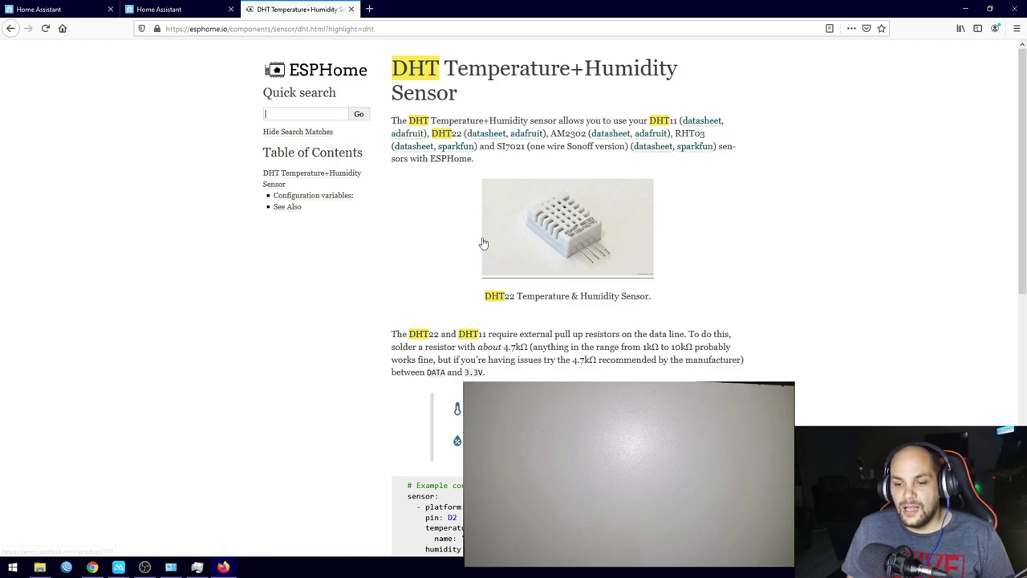
scroll(444, 298, "down", 3)
scroll(445, 298, "down", 3)
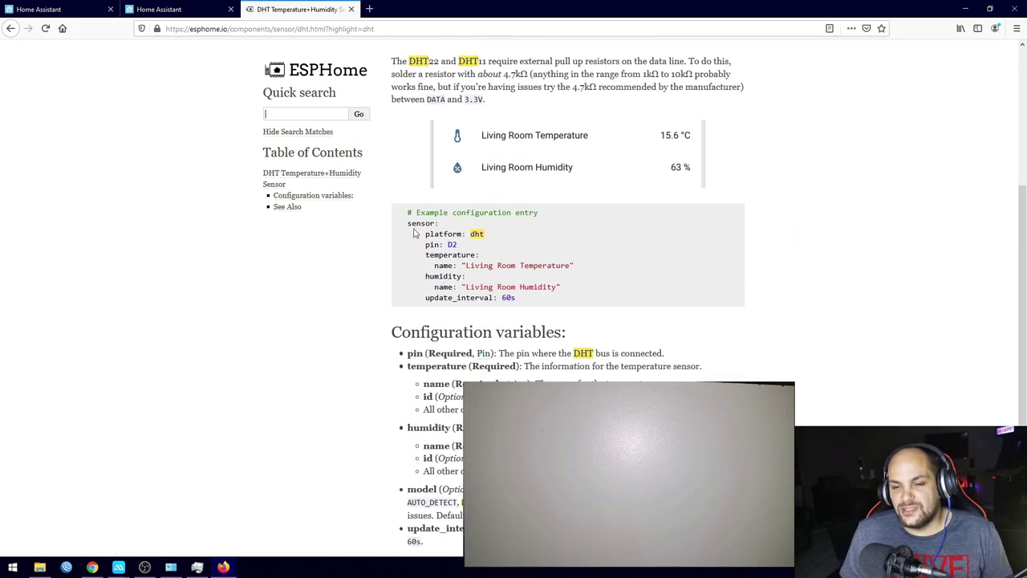
left_click_drag(407, 223, 536, 301)
right_click(495, 287)
left_click(523, 293)
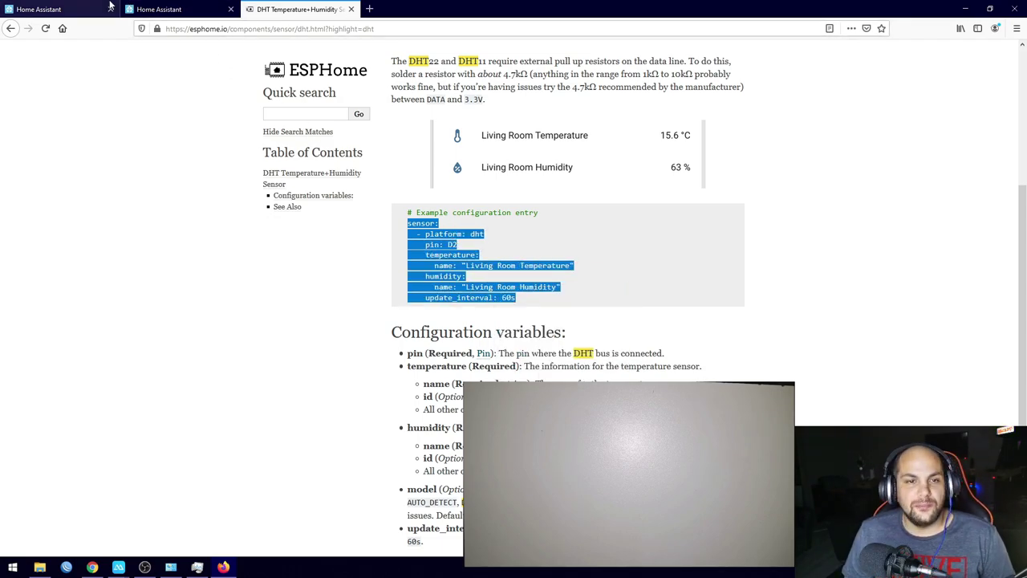
In relay.yaml, replace the Relay2 to Relay8 switch entries with the copied dht sensor configuration, keeping only Relay1
left_click(64, 9)
left_click(164, 8)
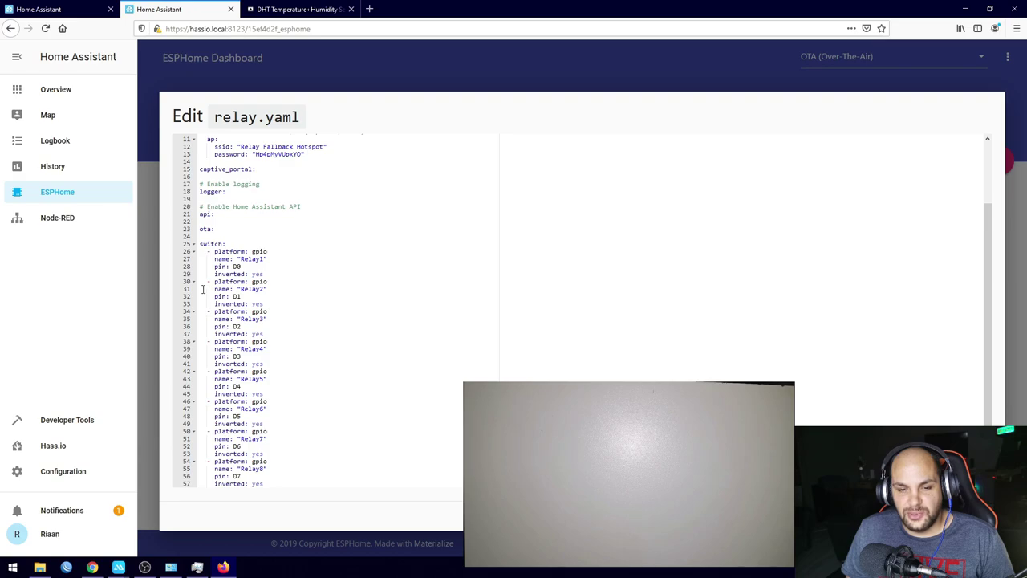
left_click_drag(199, 282, 290, 505)
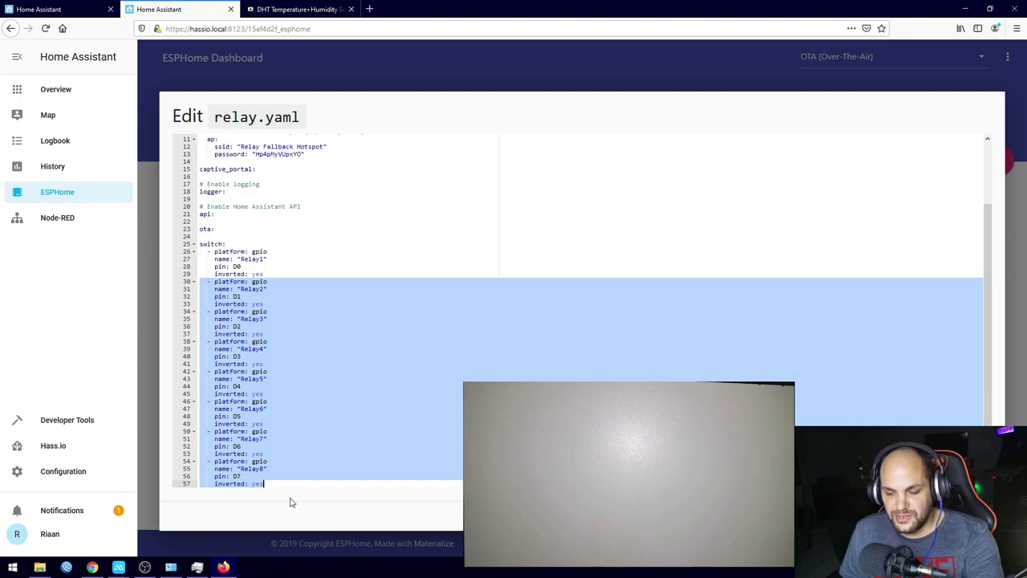
key("Delete")
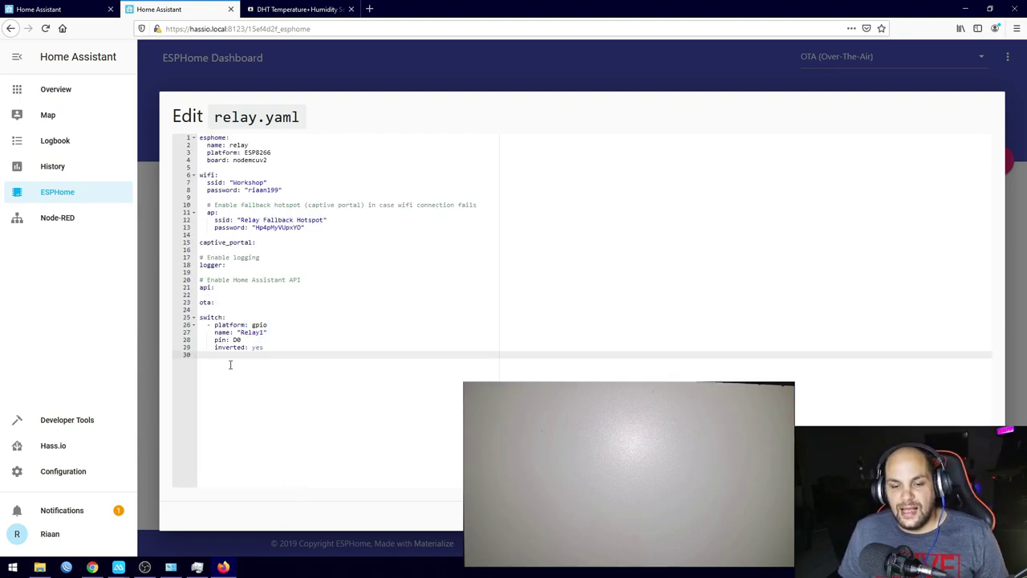
right_click(230, 366)
left_click(277, 412)
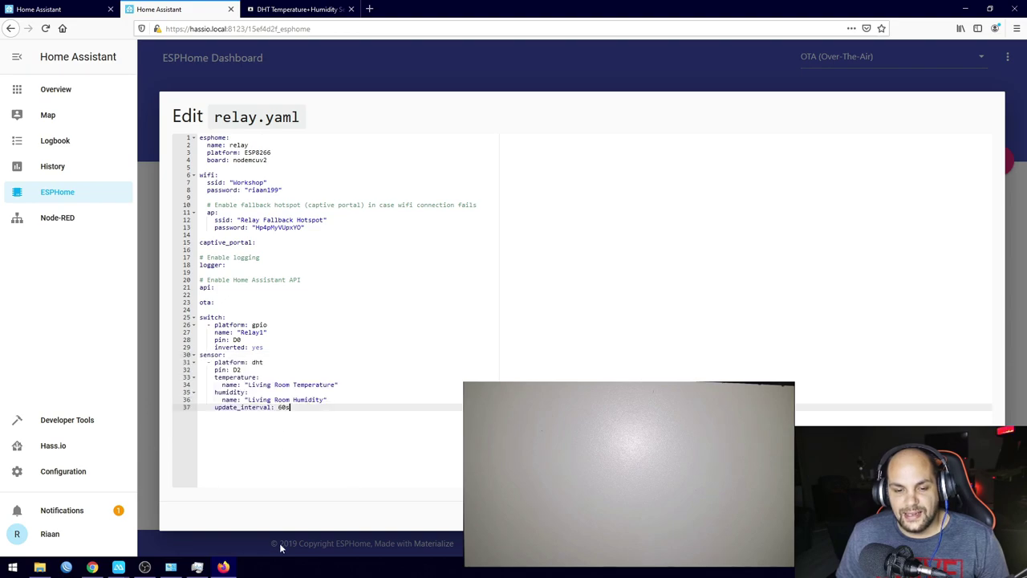
Review the pasted sensor section in relay.yaml: its alignment with the switch section, the dht pin, the sensor names and the update interval
left_click(211, 354)
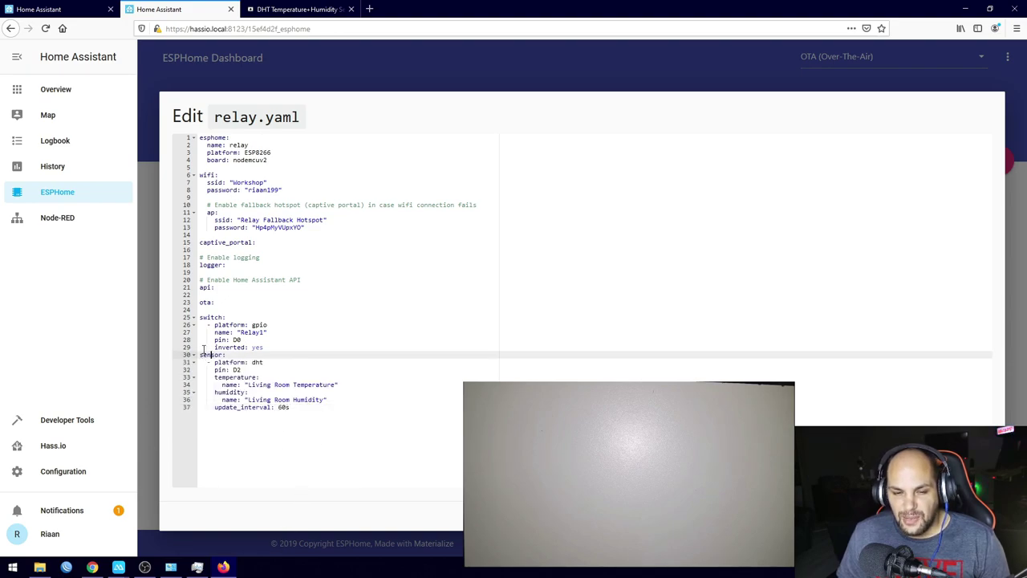
left_click(201, 317)
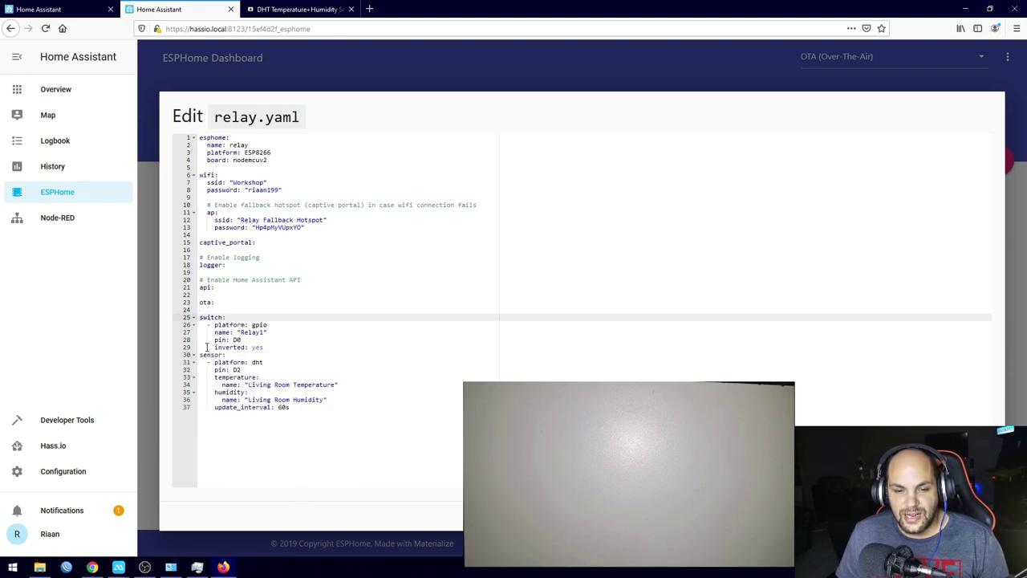
left_click(199, 354)
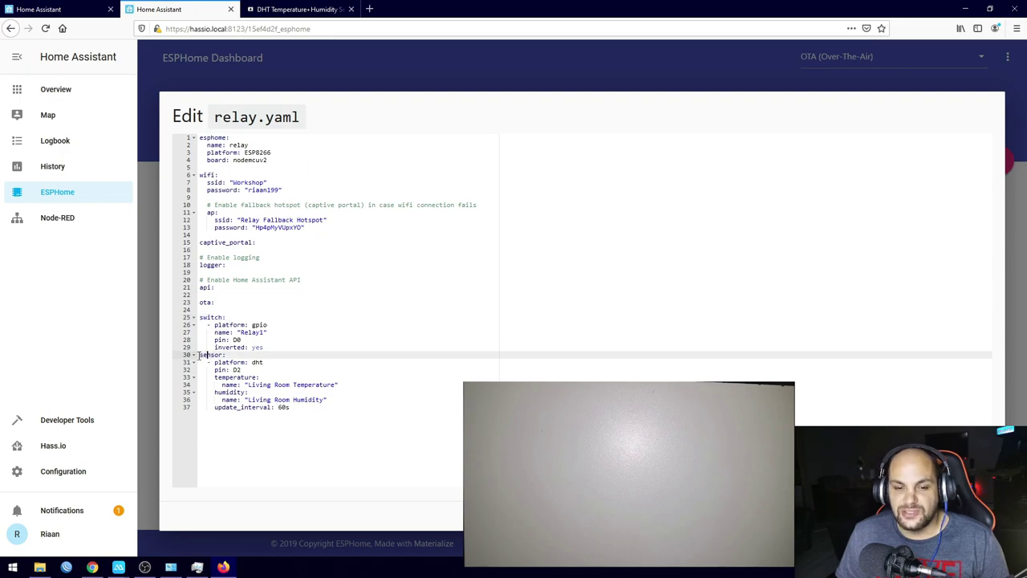
left_click_drag(200, 354, 222, 354)
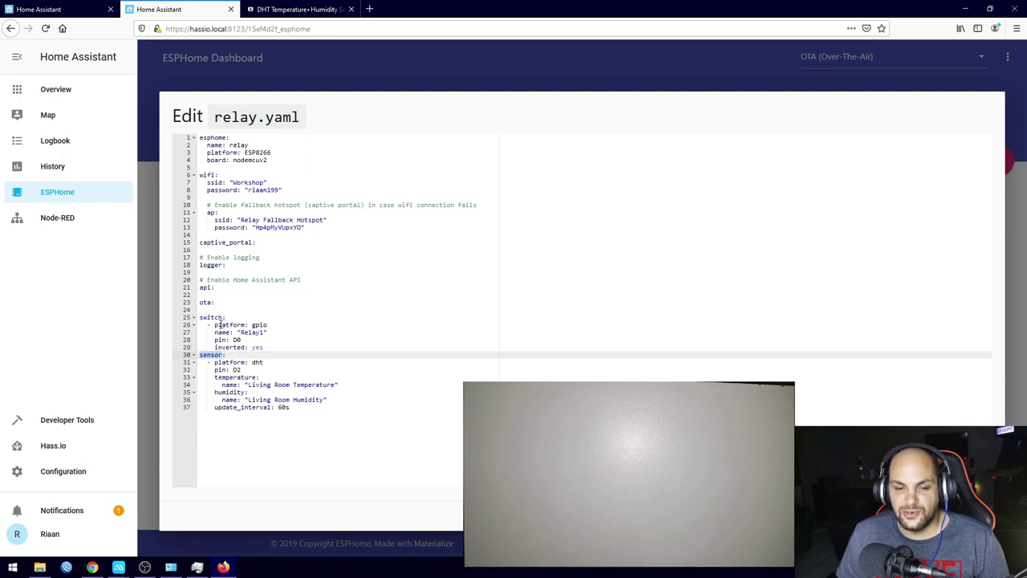
left_click(206, 355)
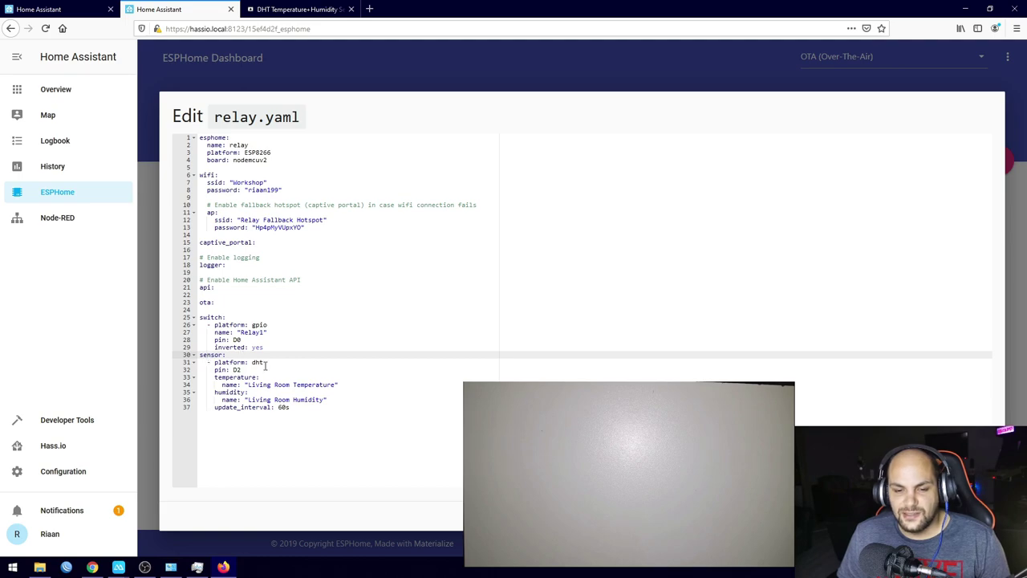
double_click(237, 370)
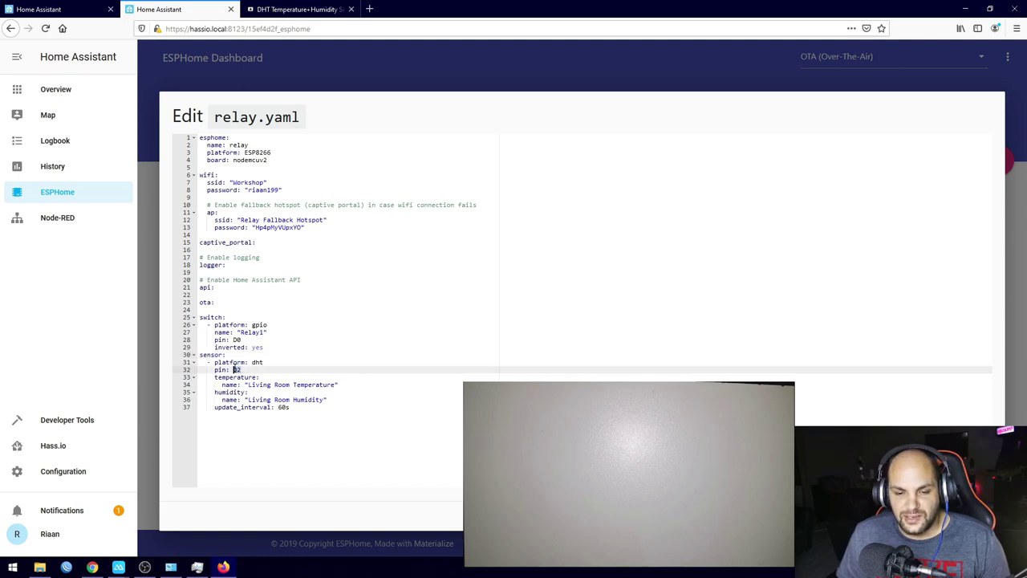
left_click(244, 370)
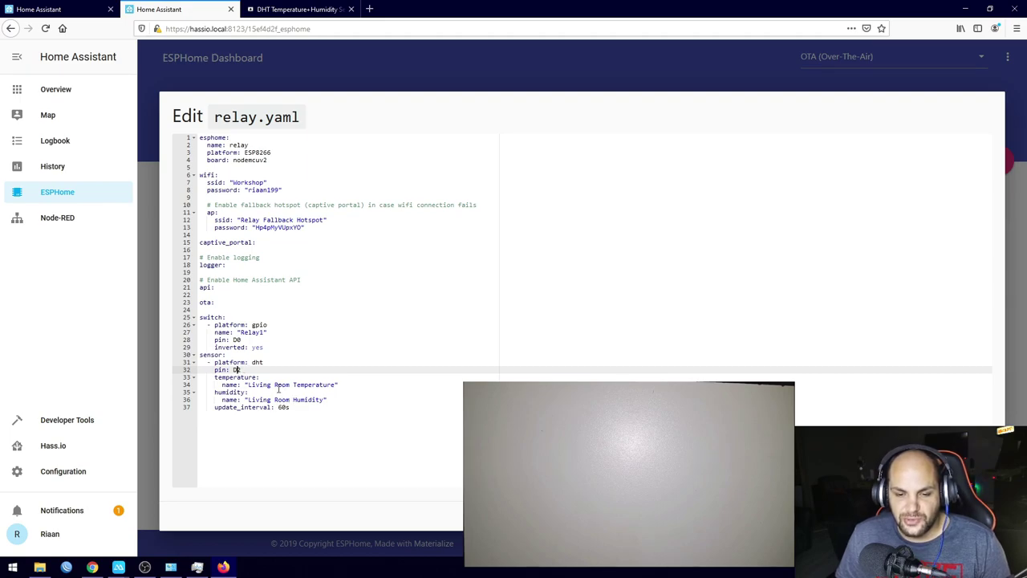
left_click_drag(249, 385, 337, 385)
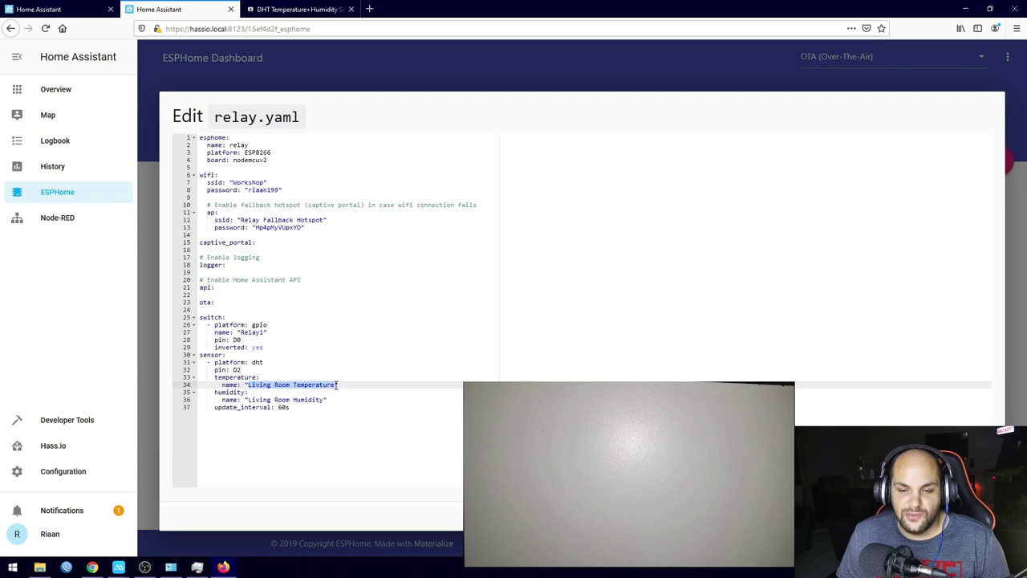
left_click_drag(249, 399, 321, 399)
left_click(325, 384)
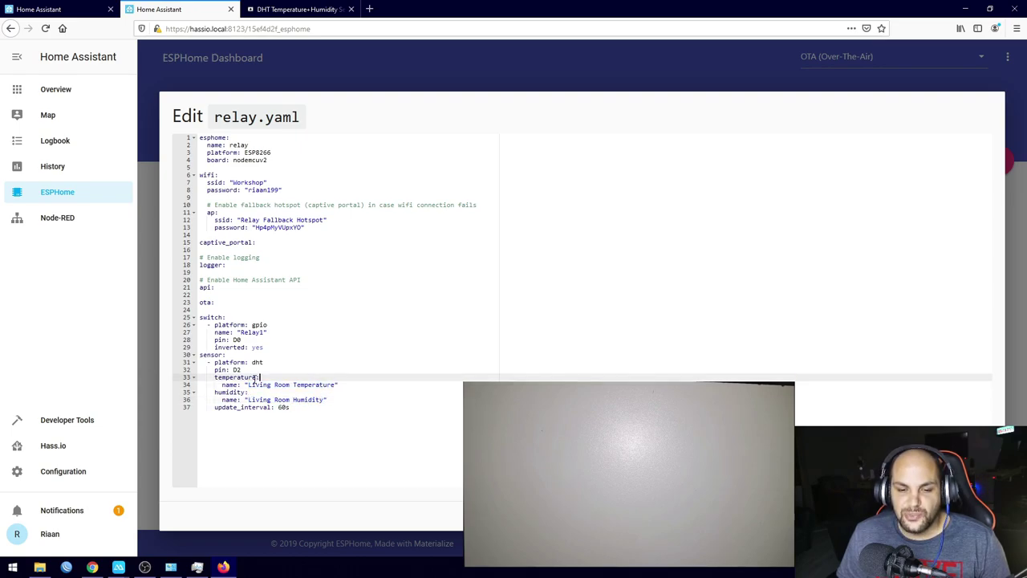
left_click_drag(248, 384, 337, 385)
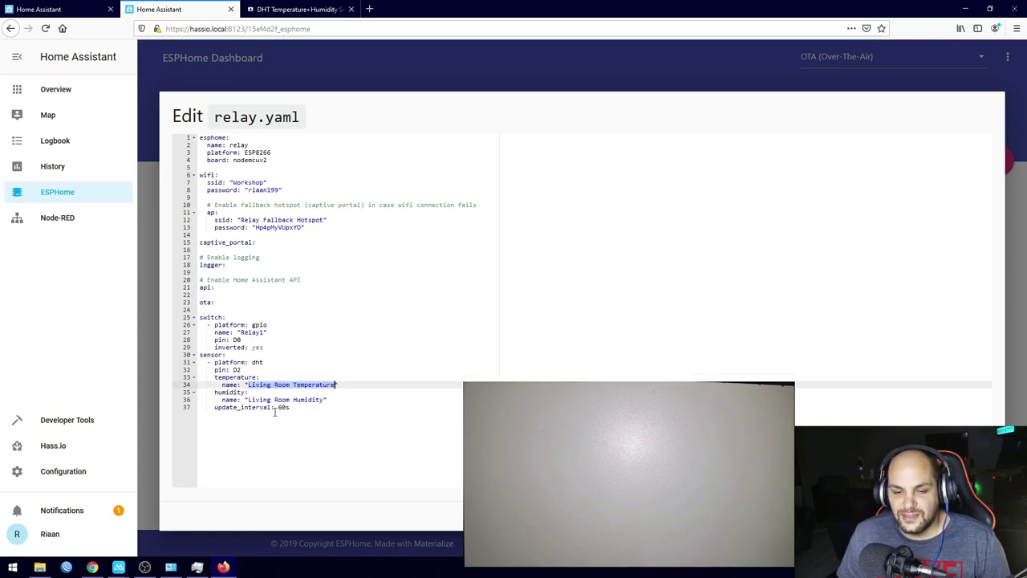
left_click(223, 411)
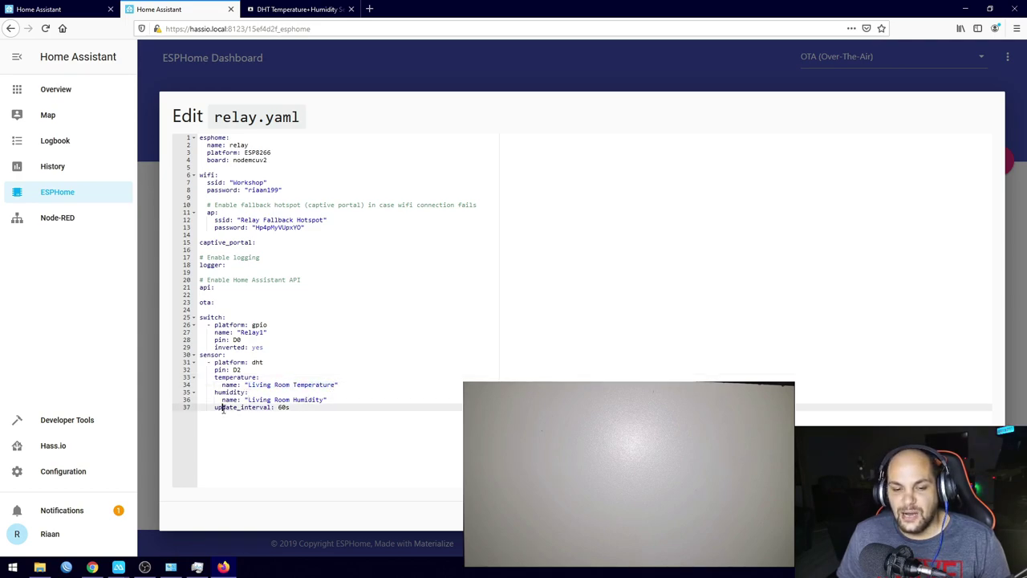
left_click(280, 407)
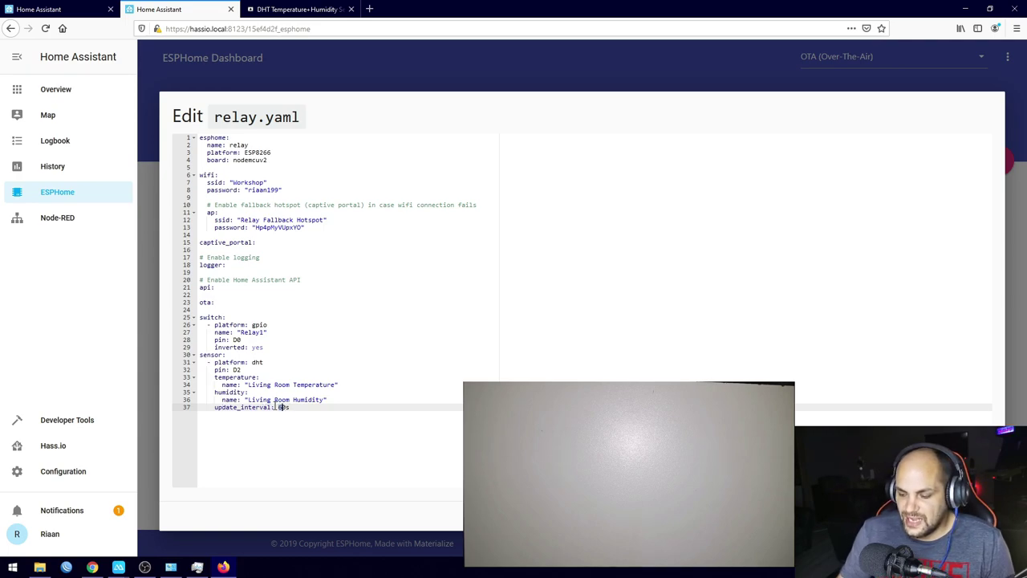
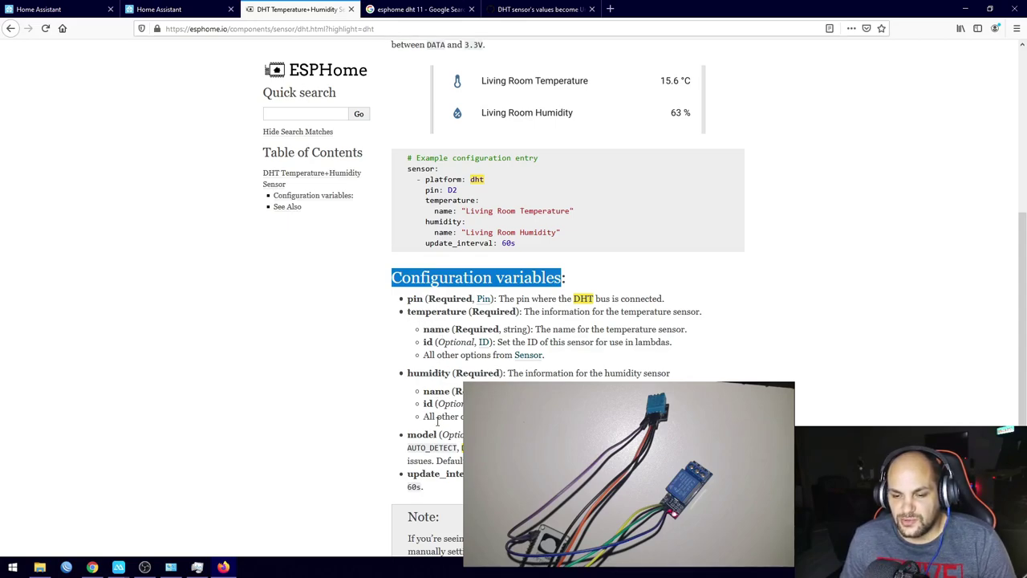
Copy the variable name "model" from the configuration variables on the ESPHome DHT Temperature+Humidity Sensor page
scroll(437, 421, "down", 1)
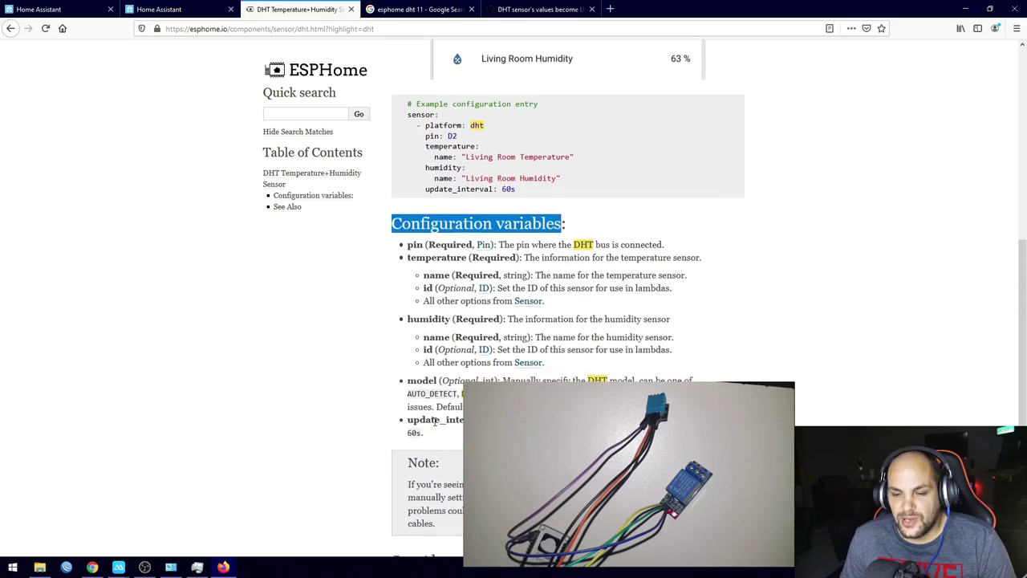
double_click(421, 380)
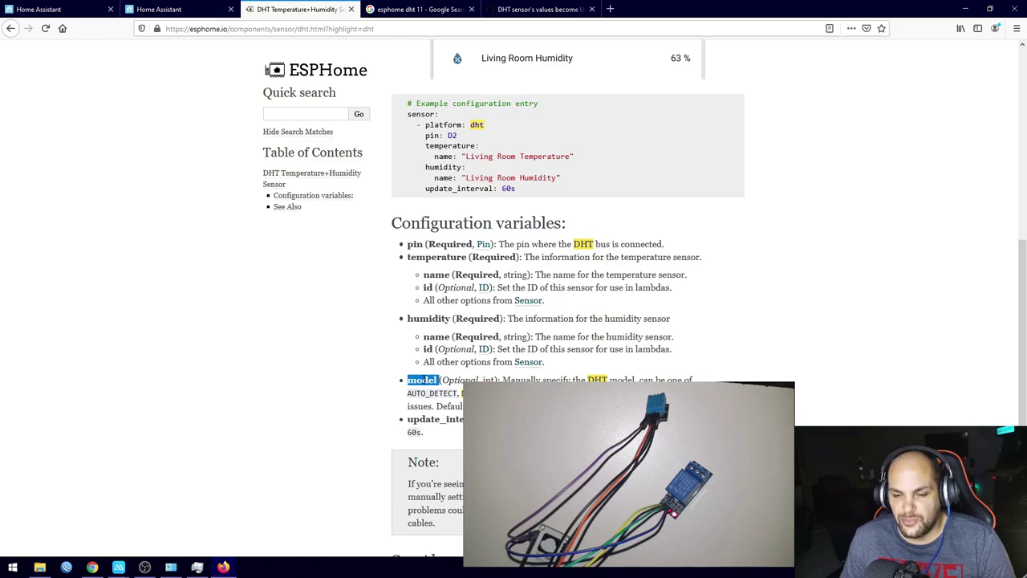
right_click(422, 380)
left_click(443, 387)
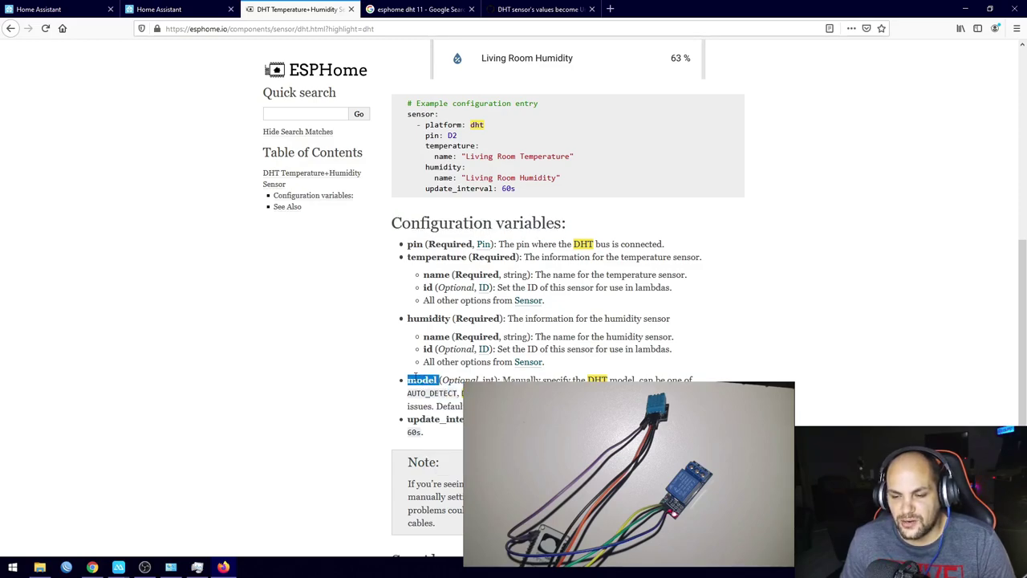
scroll(456, 395, "up", 7)
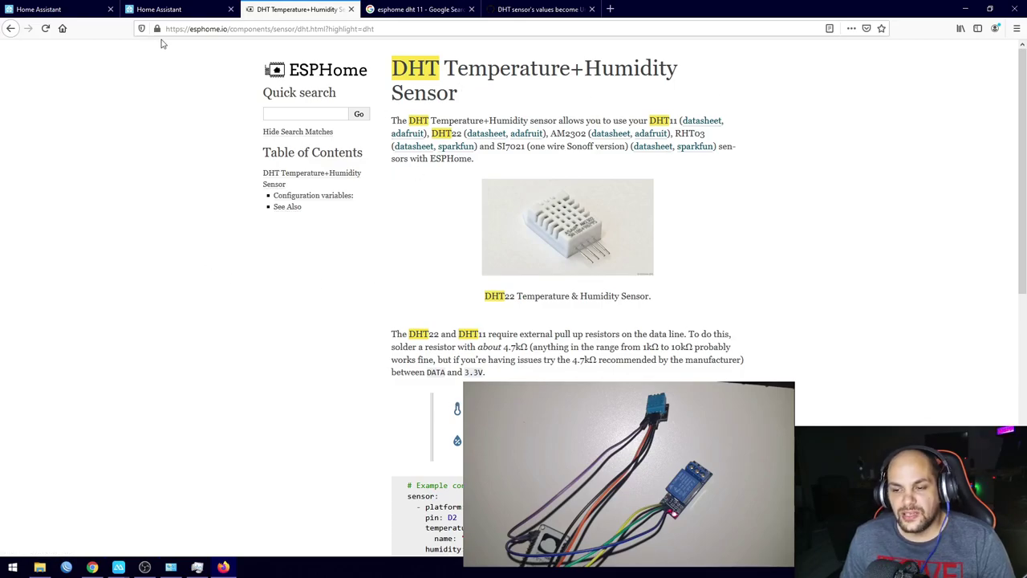
Return to the ESPHome dashboard, close the relay.yaml upload log and open the relay node's configuration for editing
left_click(179, 7)
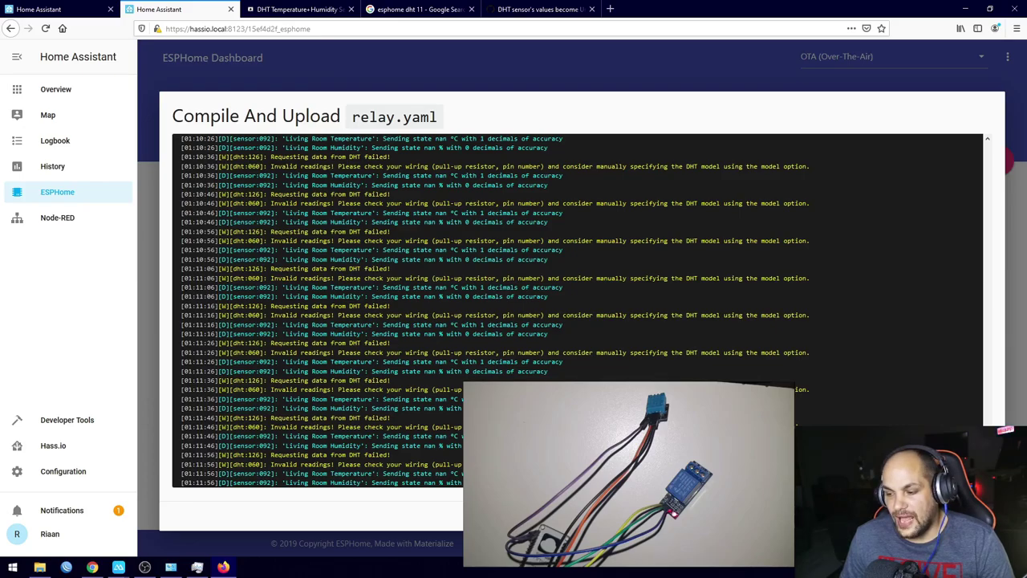
key("Escape")
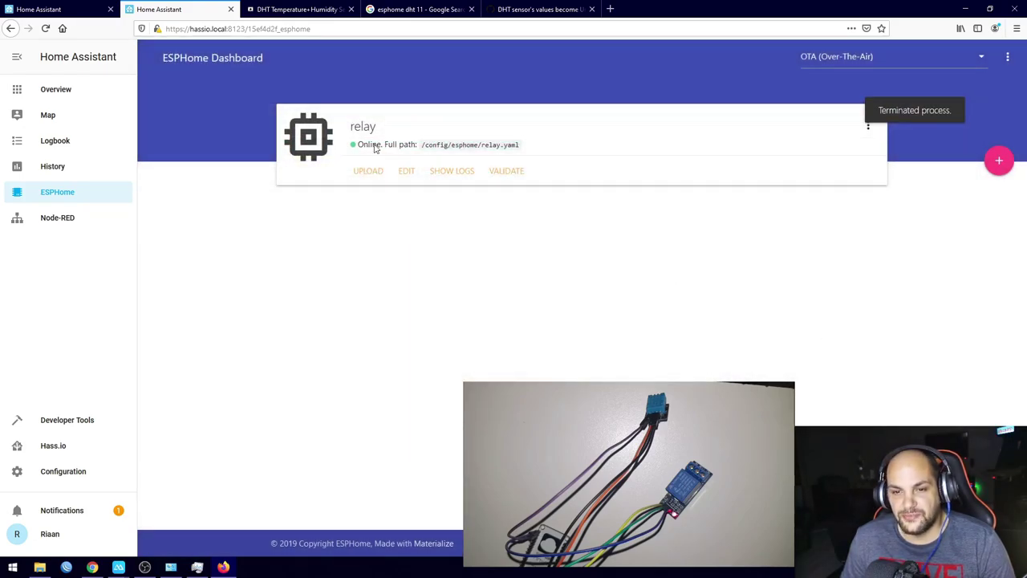
double_click(365, 127)
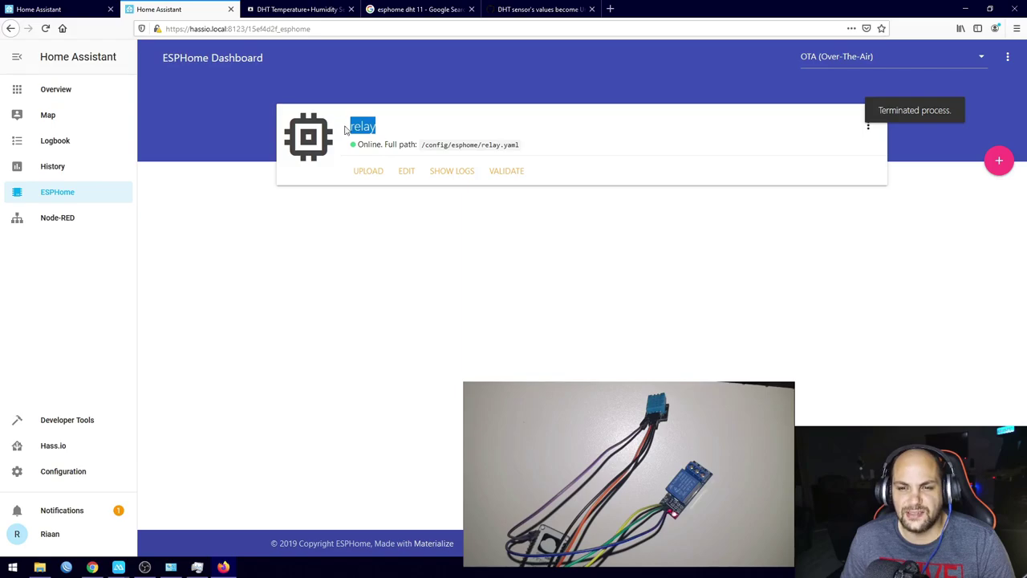
left_click(407, 171)
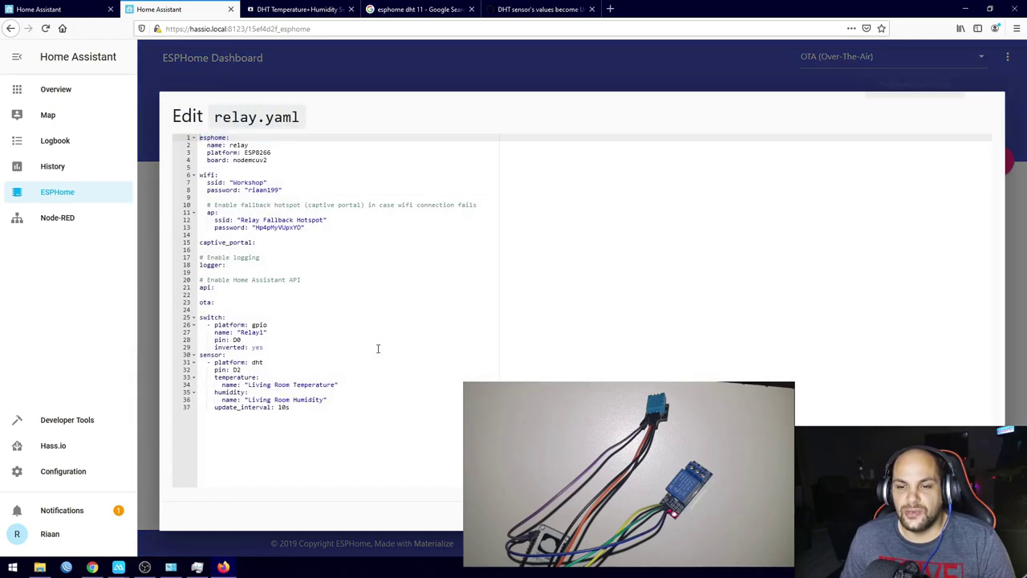
Add the line "model: DHT11" directly below "platform: dht" in the sensor section of relay.yaml
left_click(250, 369)
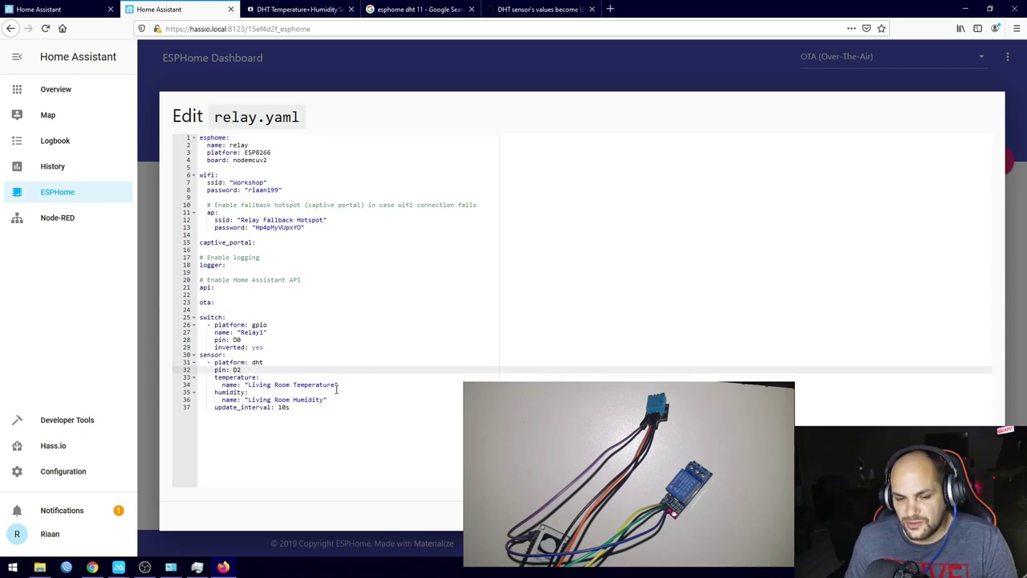
left_click(295, 358)
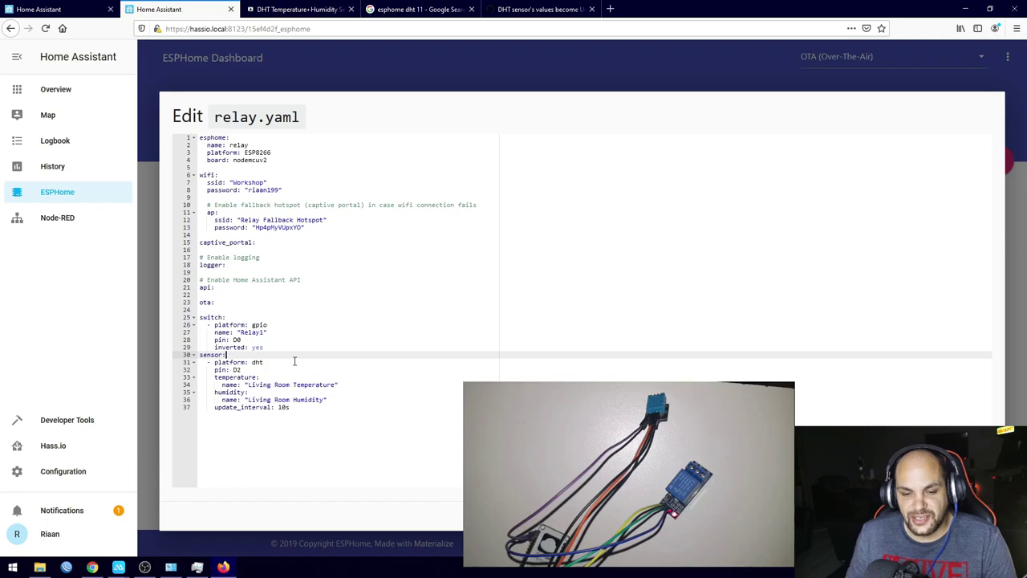
left_click(293, 364)
key("Return")
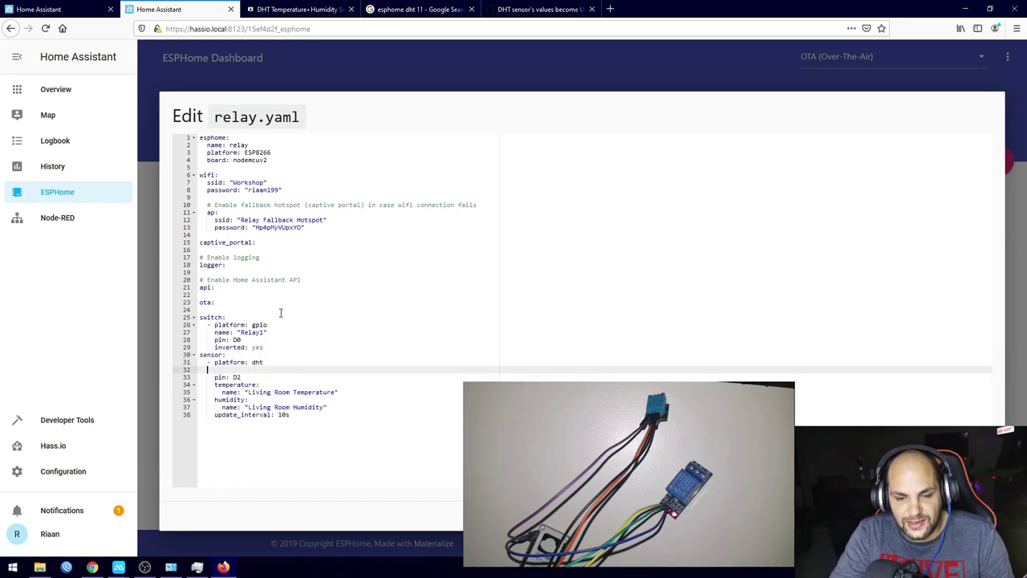
key("Down")
key("Up")
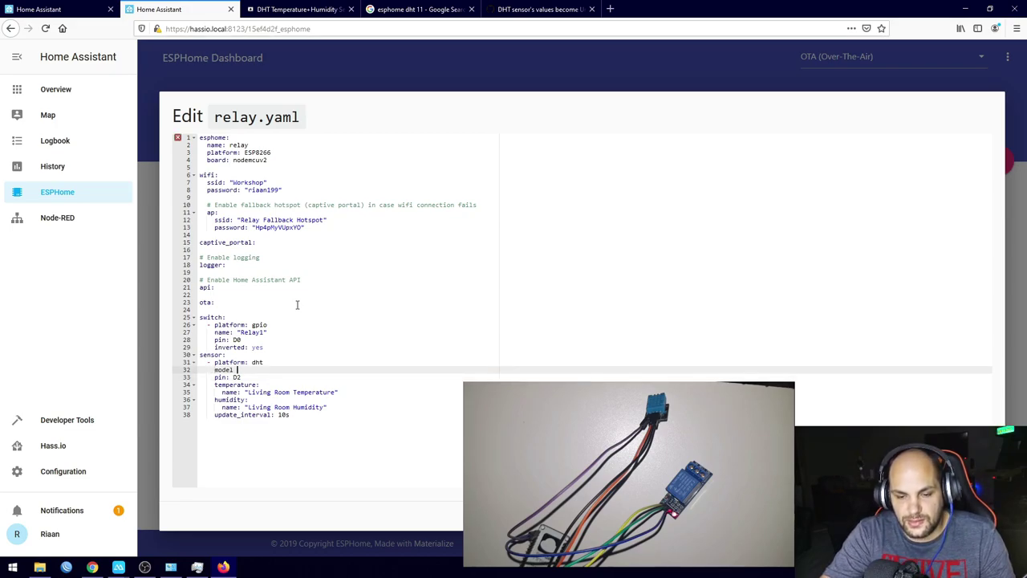
type("model: ")
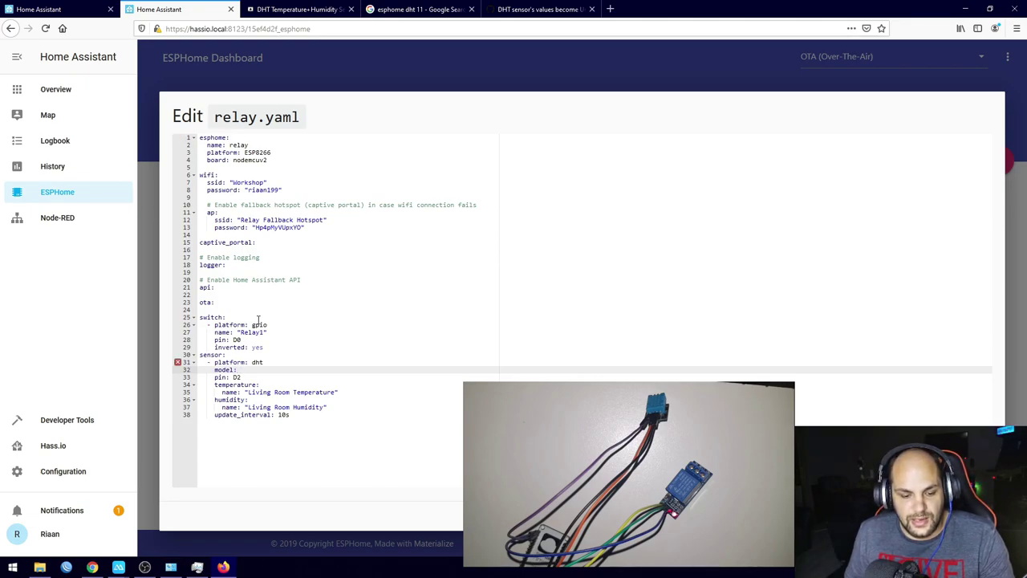
type("DH")
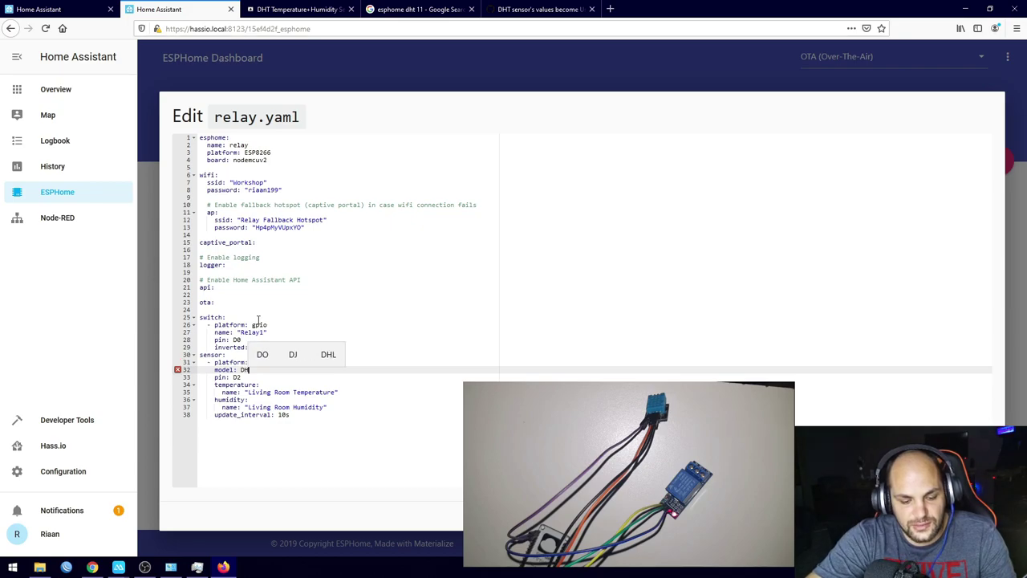
type("T11")
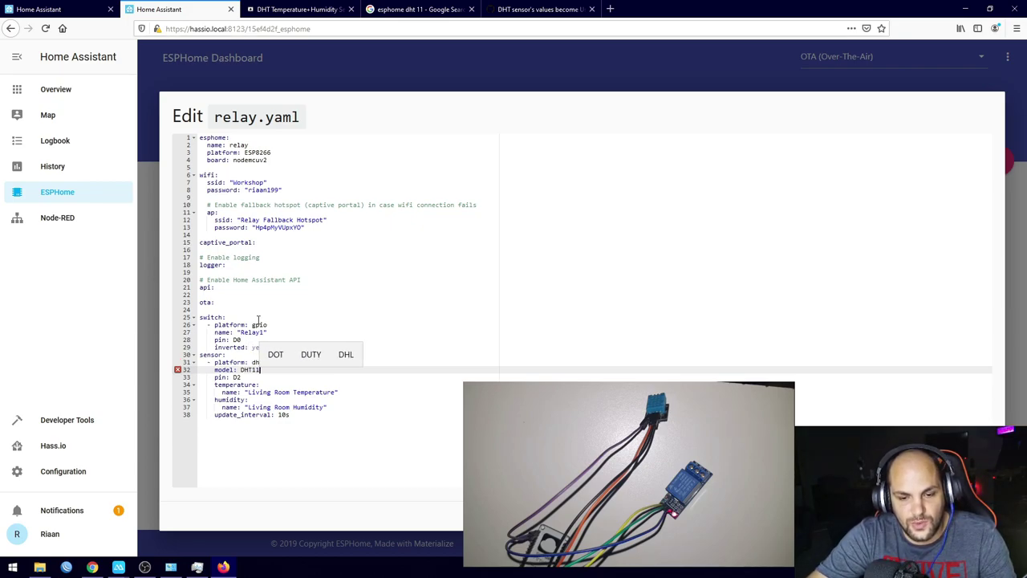
left_click(341, 377)
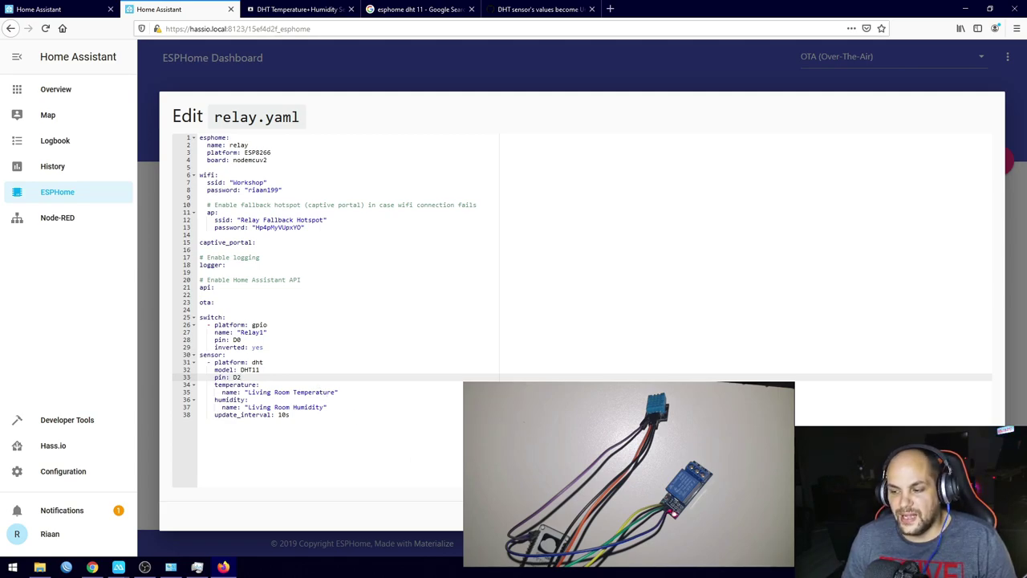
Compile and upload relay.yaml to the relay node and examine the DHT temperature readings in the log
key("ctrl+u")
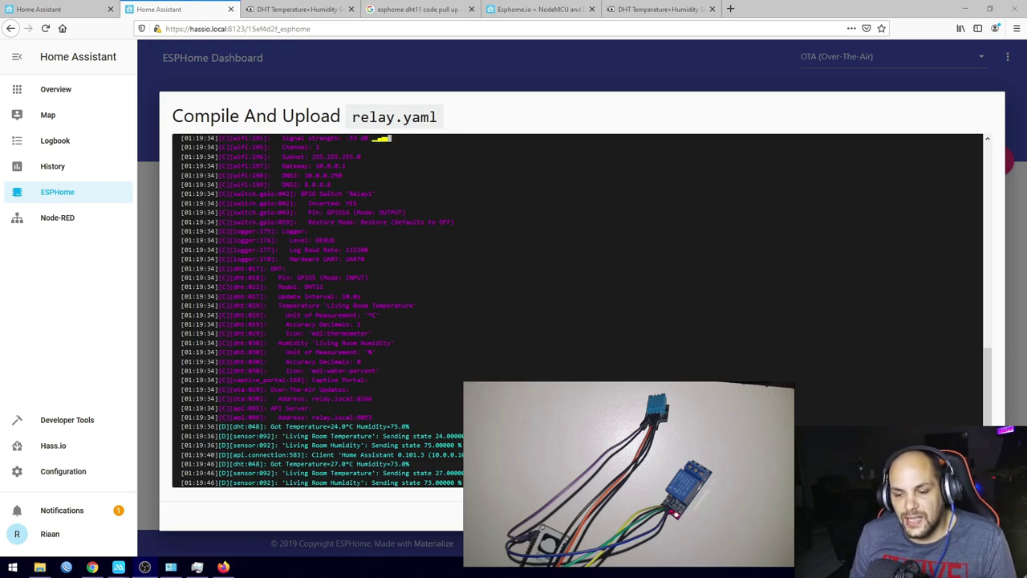
left_click_drag(431, 436, 468, 436)
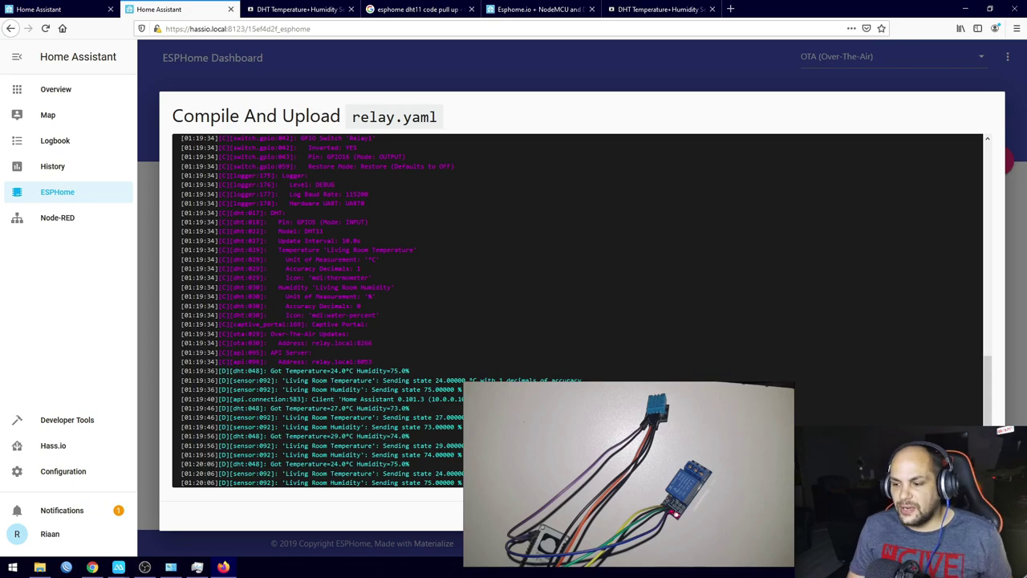
Close the relay.yaml upload log and test Relay1 from the Home Assistant overview by switching it on and back off
key("Escape")
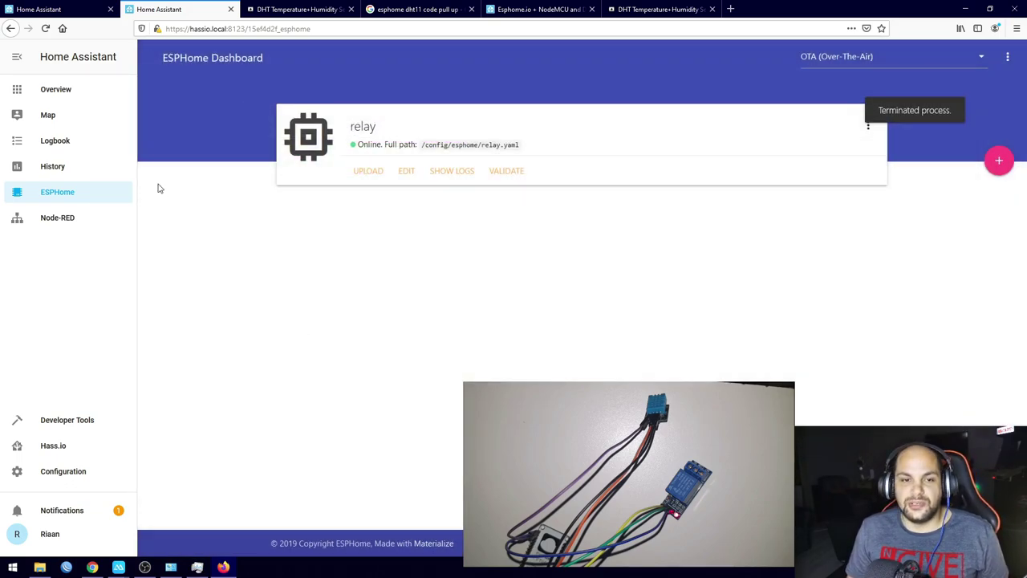
left_click(62, 93)
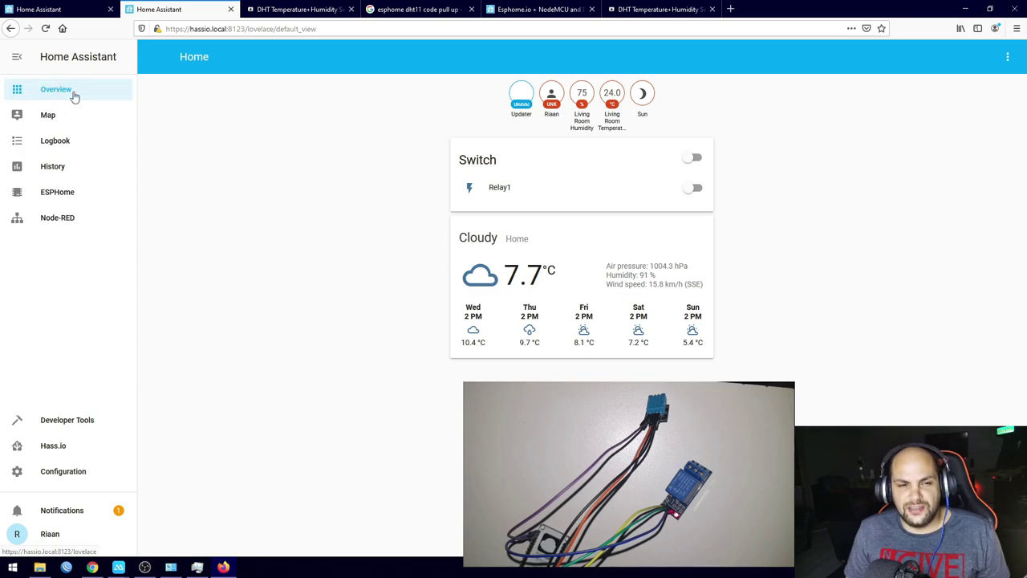
left_click(695, 189)
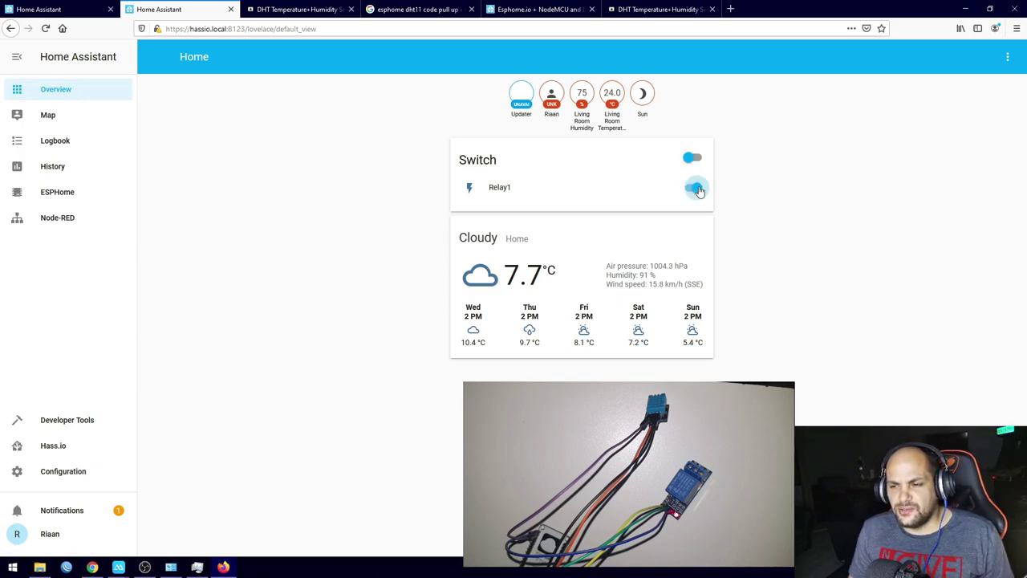
left_click(695, 189)
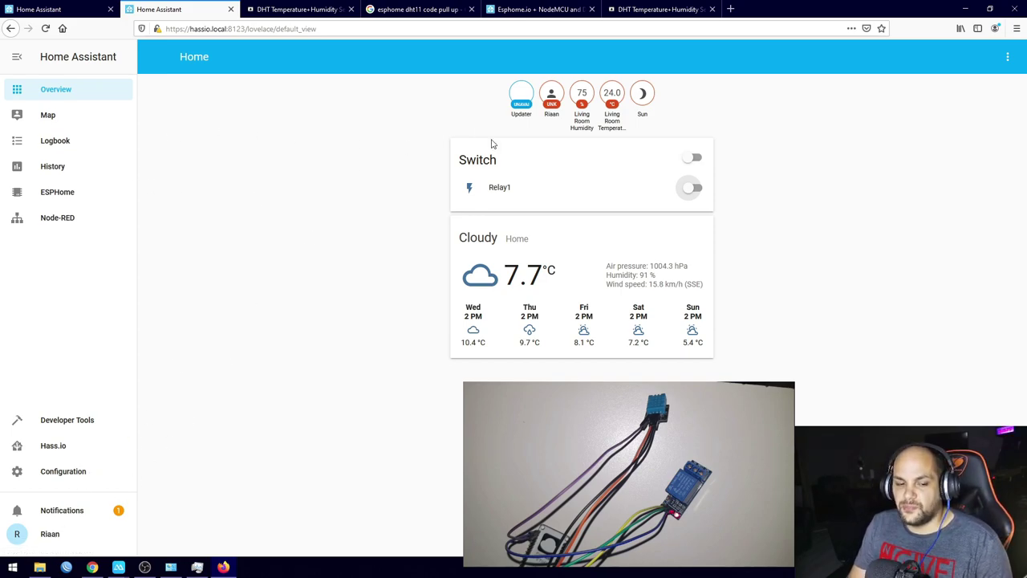
Start configuring the Home dashboard and take control of its Lovelace UI
left_click(1007, 57)
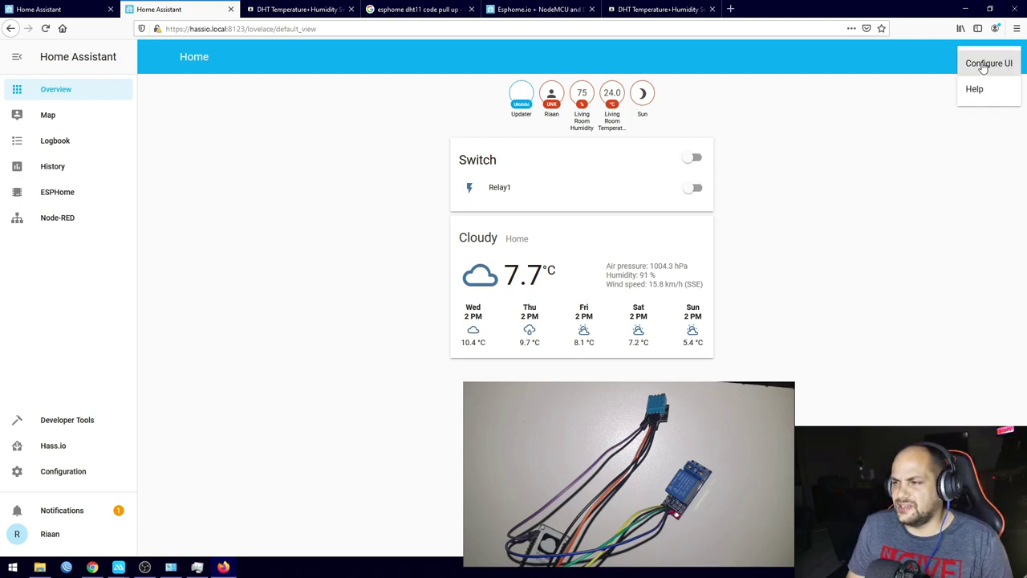
left_click(990, 64)
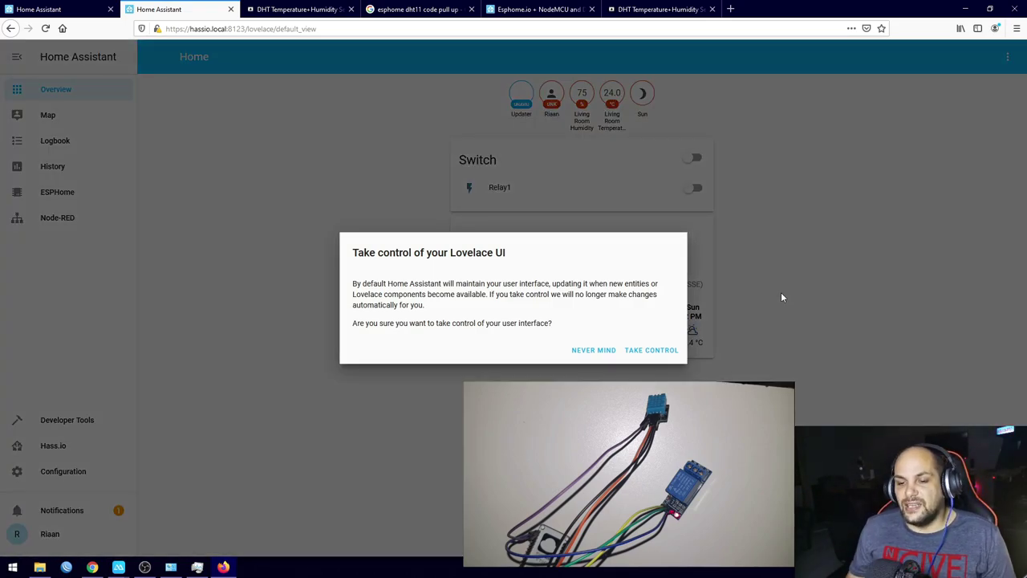
left_click(649, 353)
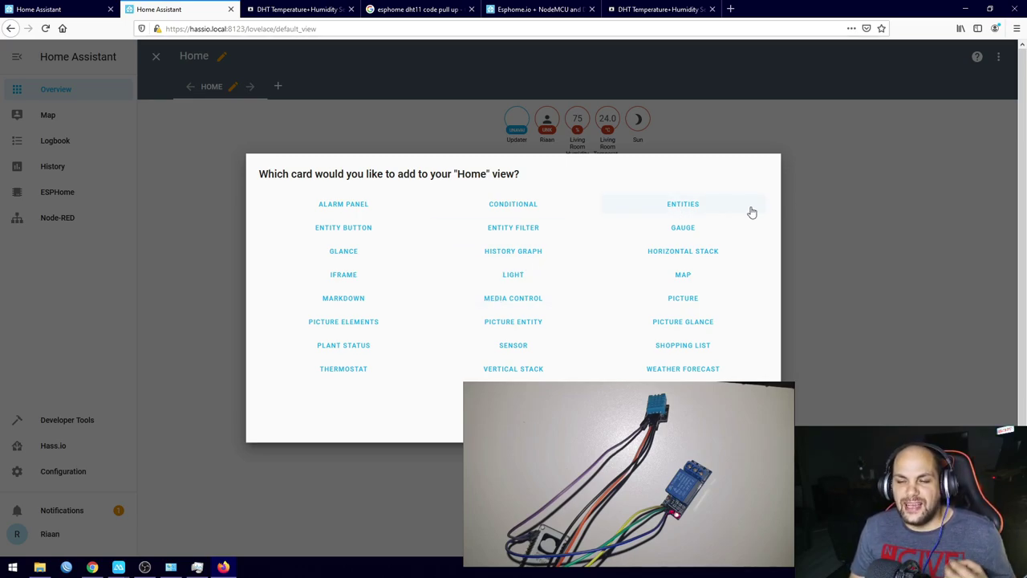
Add an Entities card with sensor.living_room_humidity and sensor.living_room_temperature to the Home view
left_click(678, 206)
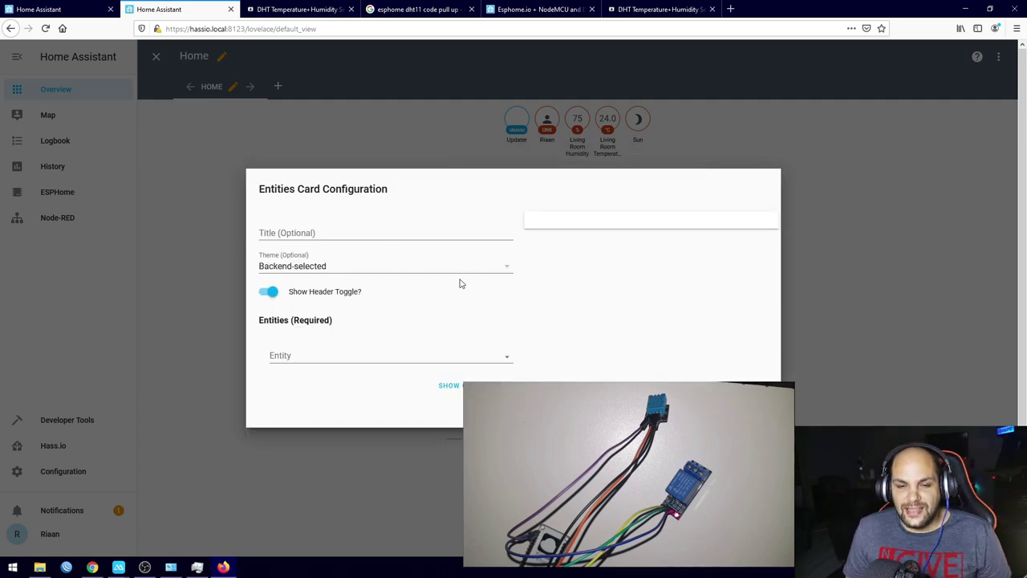
left_click(507, 356)
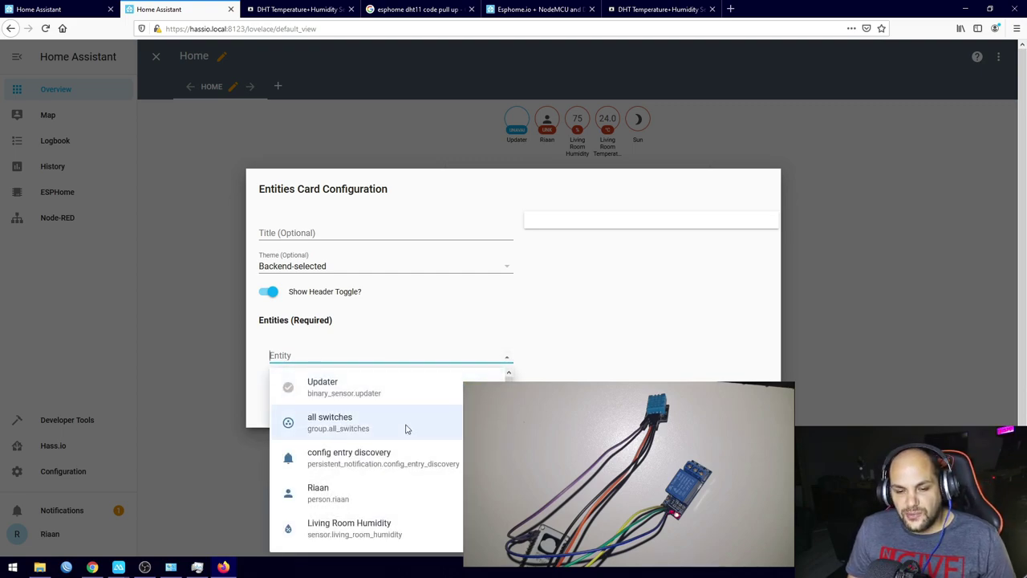
scroll(406, 430, "down", 1)
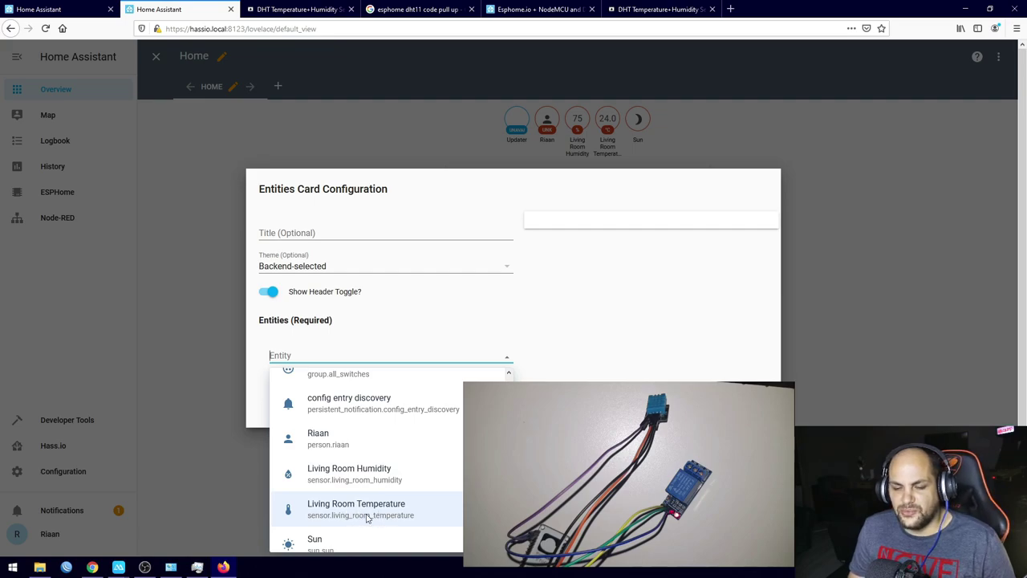
left_click(367, 476)
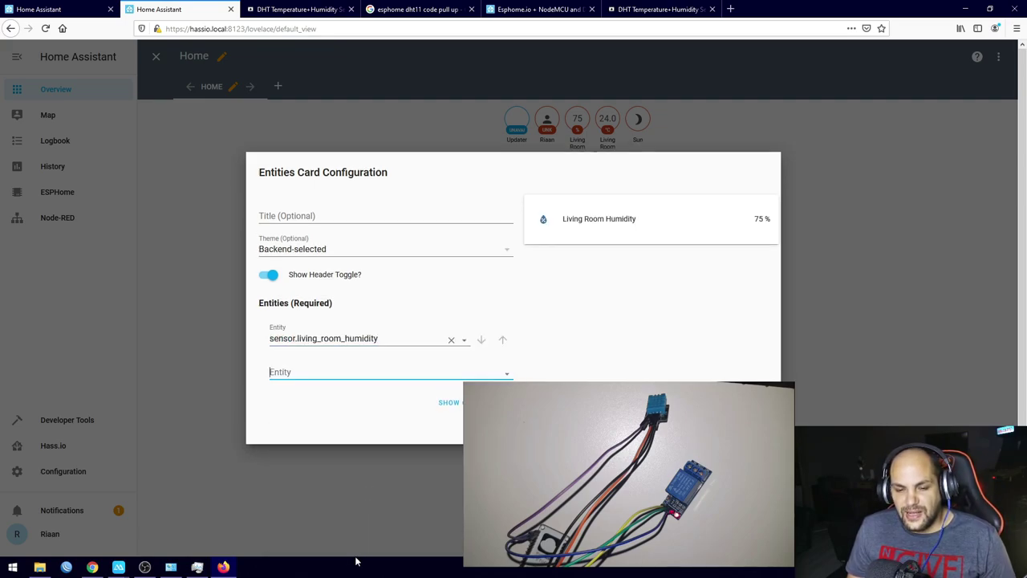
left_click(507, 375)
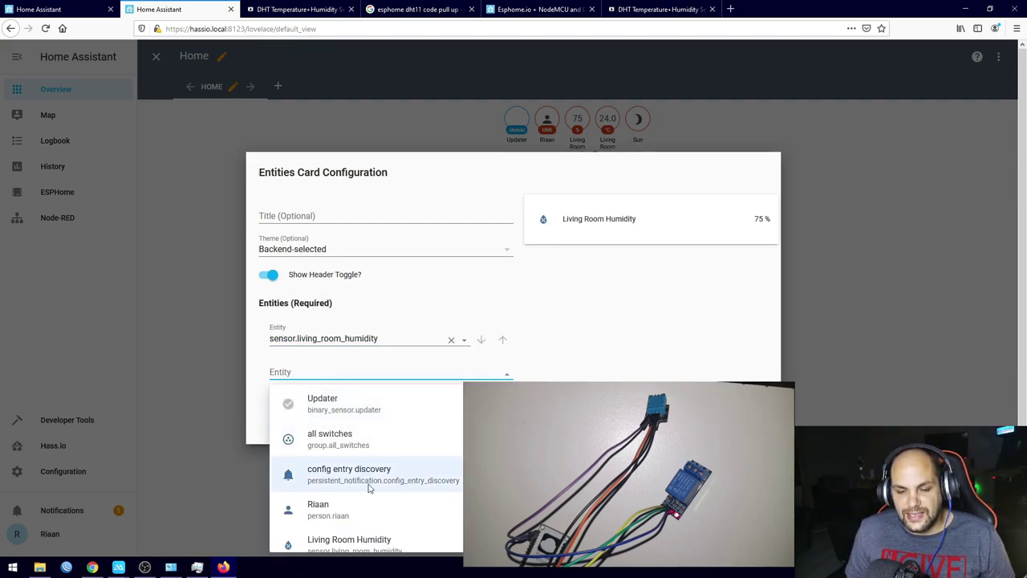
scroll(371, 490, "down", 3)
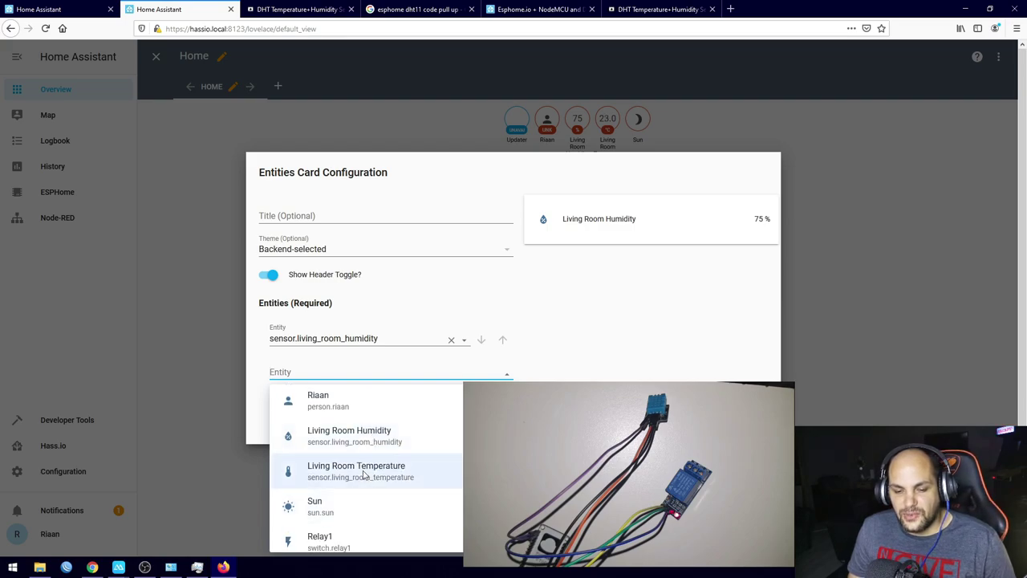
left_click(371, 480)
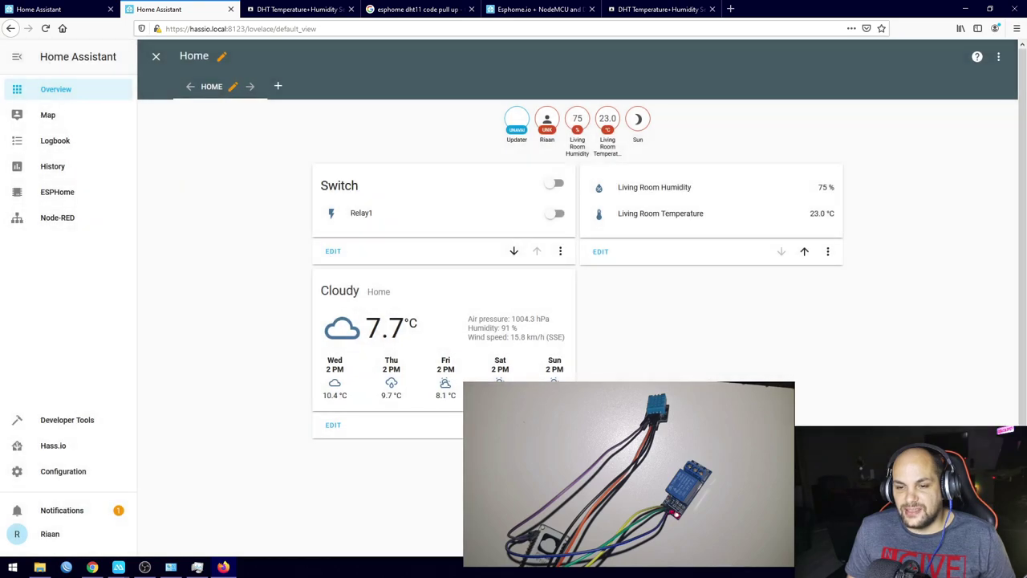
View the Living Room Temperature details and switch on Relay1 through the Switch card's header toggle
left_click(814, 215)
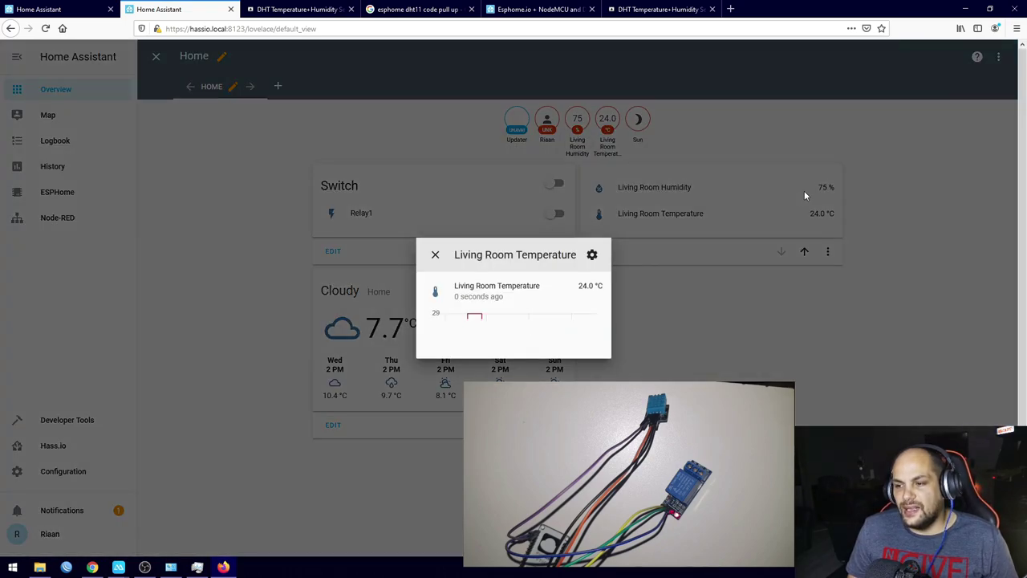
left_click(724, 332)
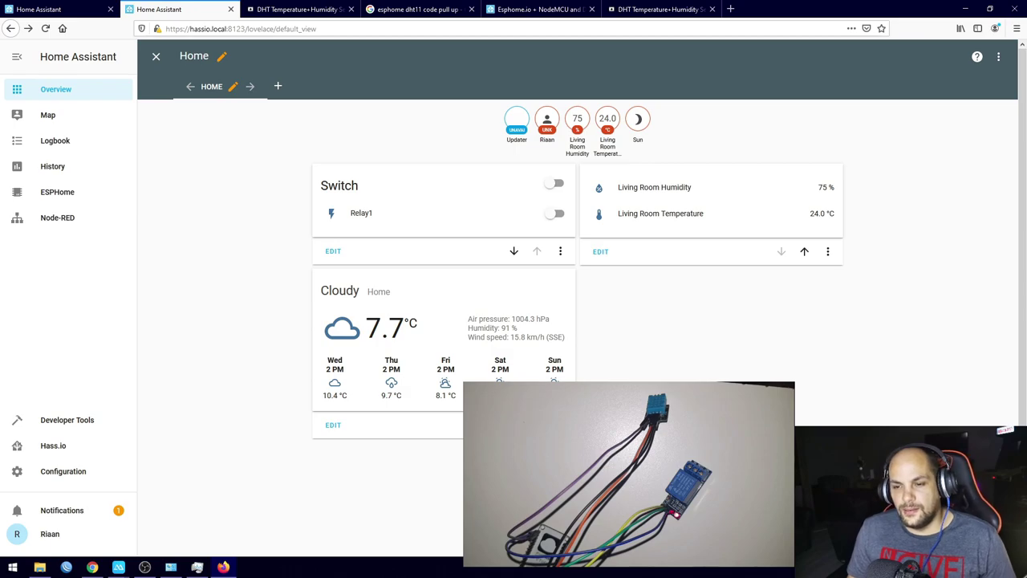
left_click(557, 183)
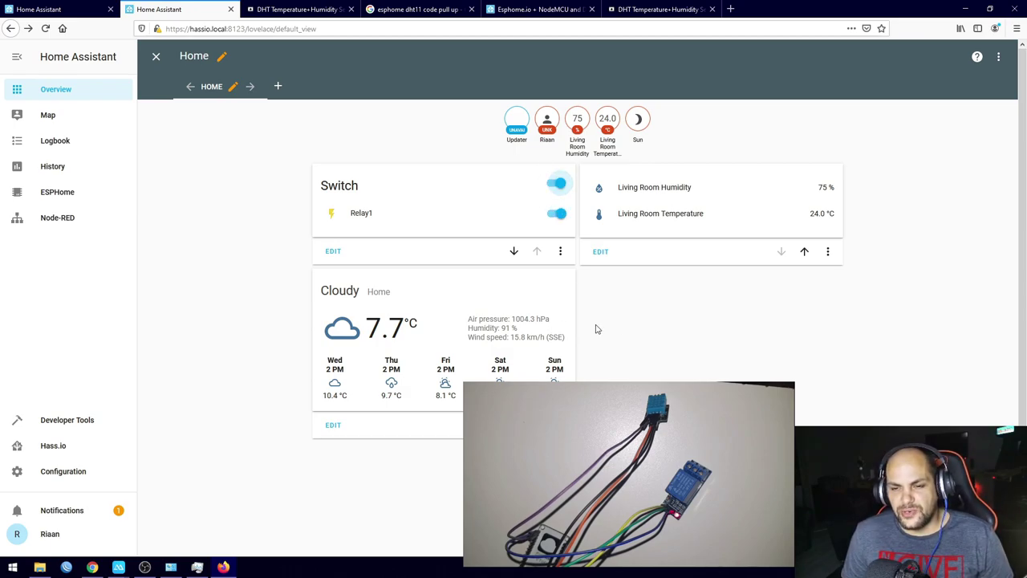
left_click_drag(617, 186, 704, 209)
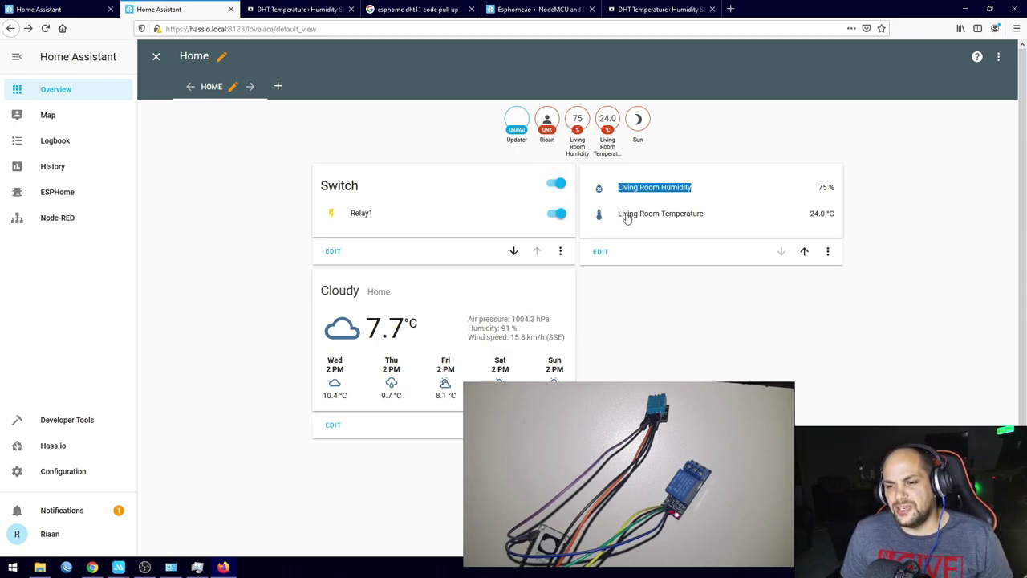
left_click_drag(620, 215, 713, 217)
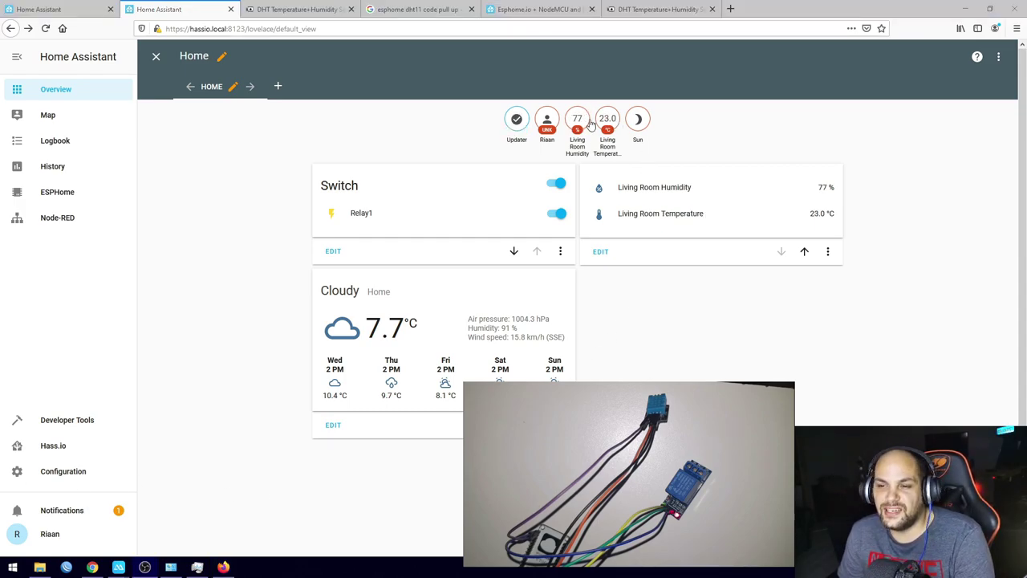
left_click_drag(572, 143, 623, 158)
left_click(704, 137)
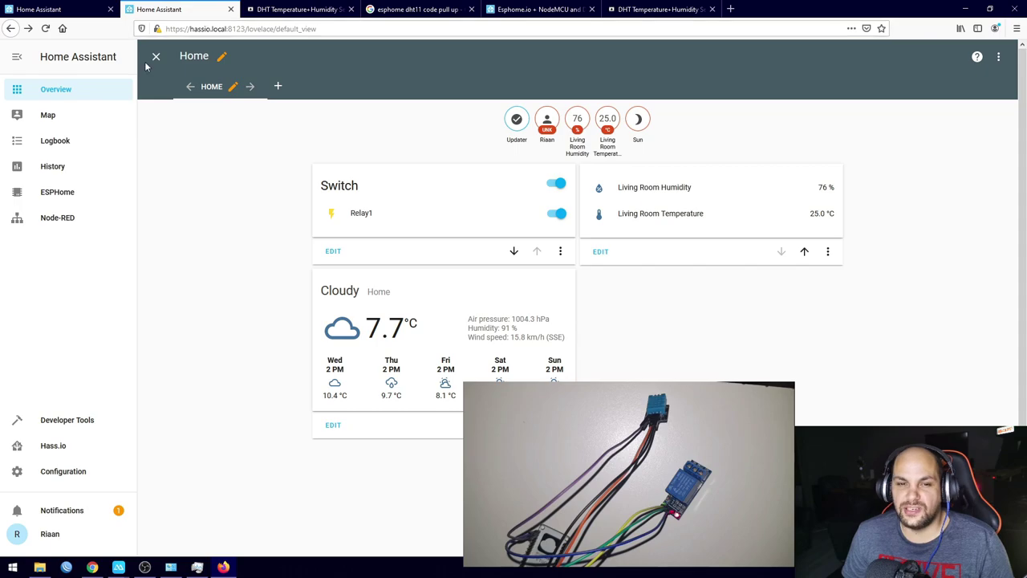
Add a Gauge card for sensor.living_room_temperature to the Home view
left_click(985, 523)
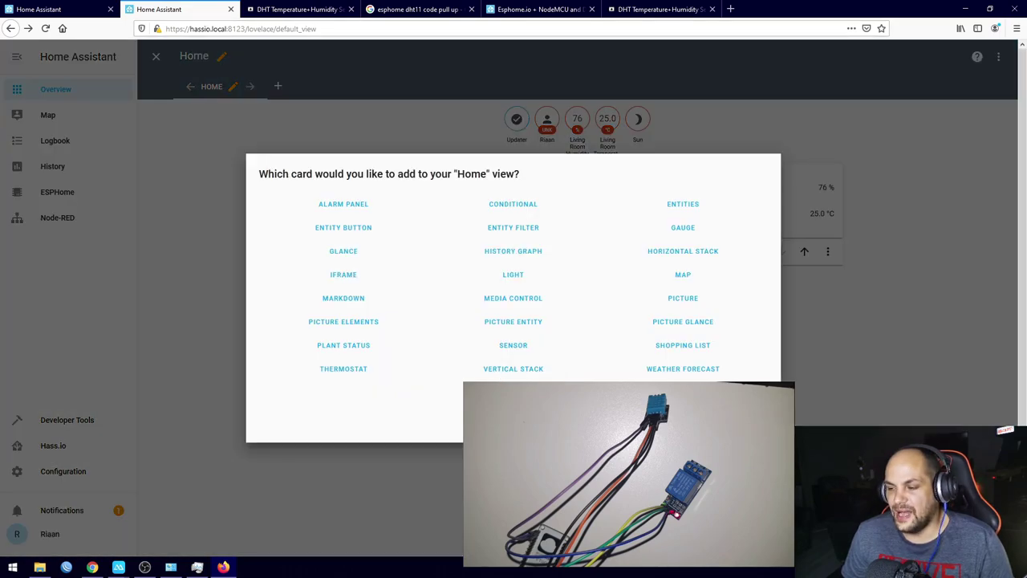
left_click(685, 231)
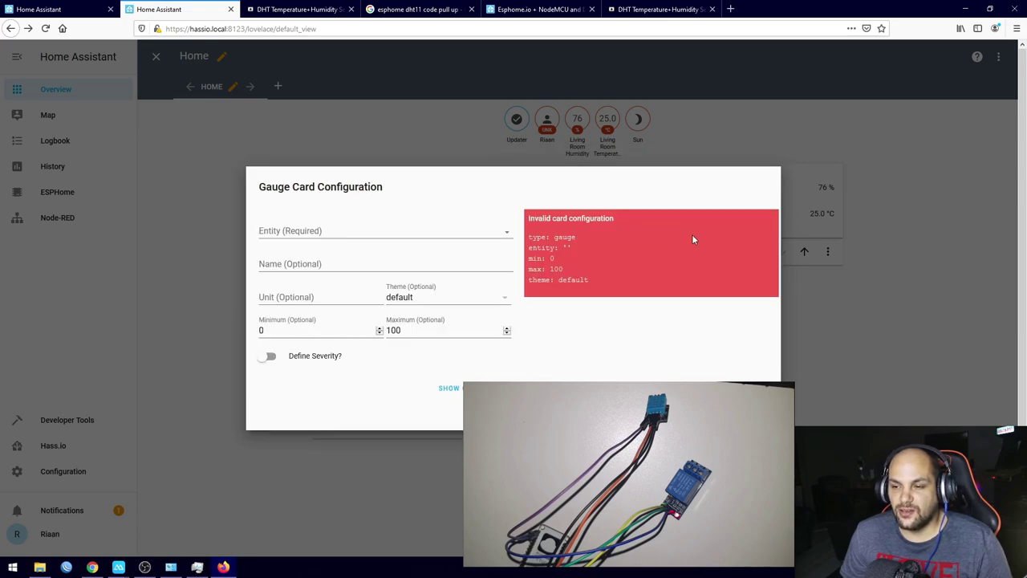
left_click(447, 234)
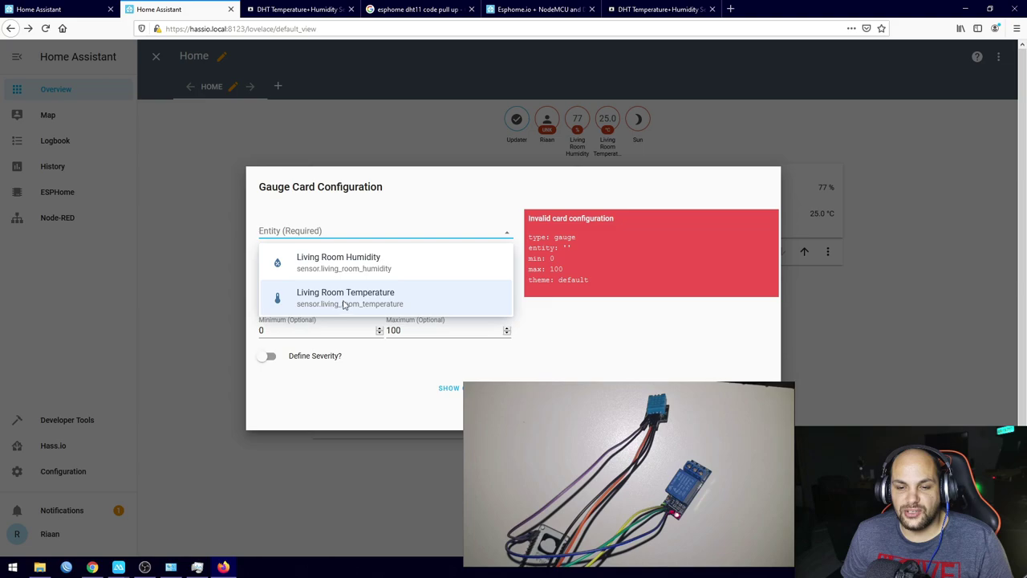
left_click(345, 298)
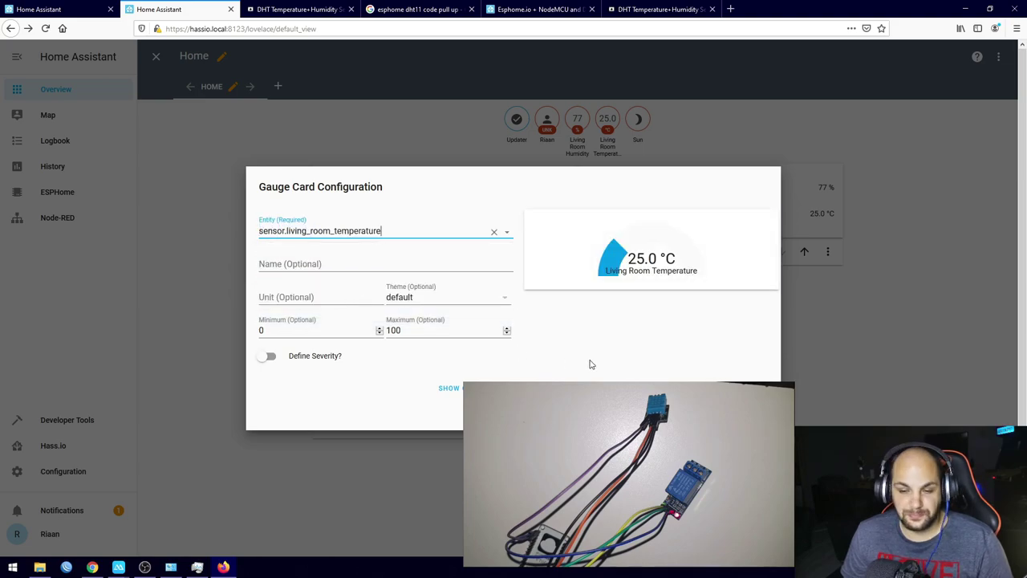
left_click(304, 330)
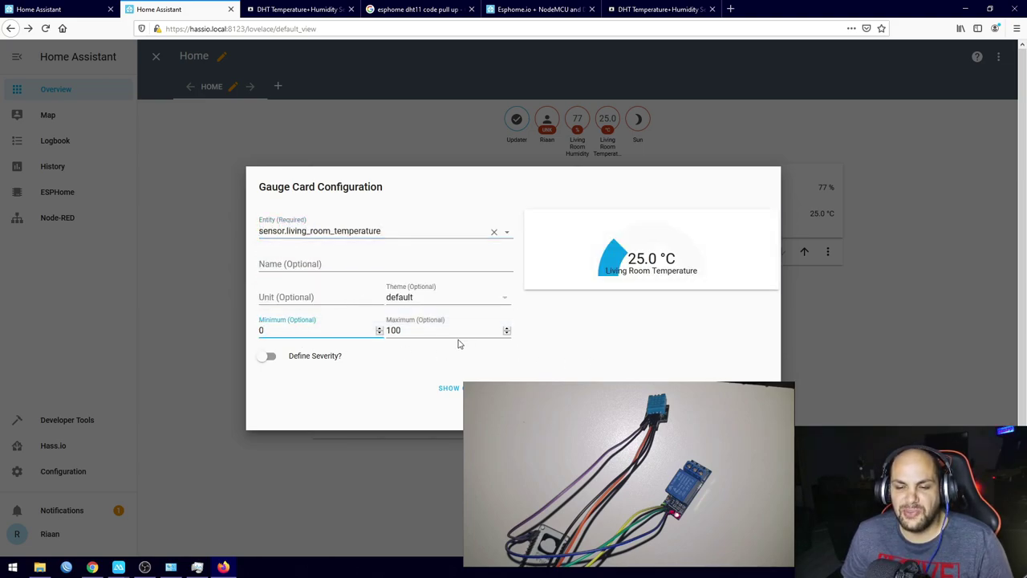
left_click(420, 333)
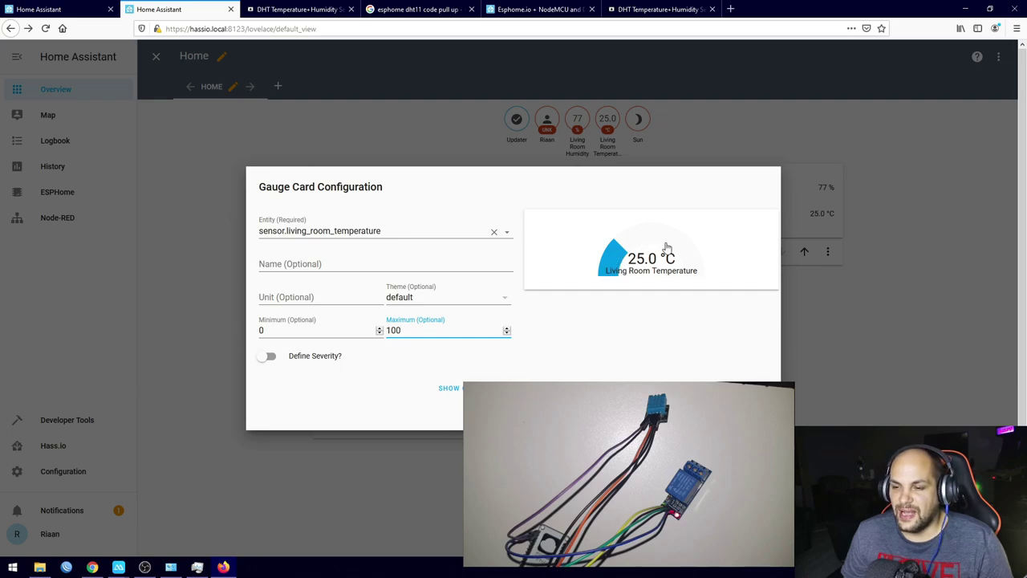
left_click(375, 267)
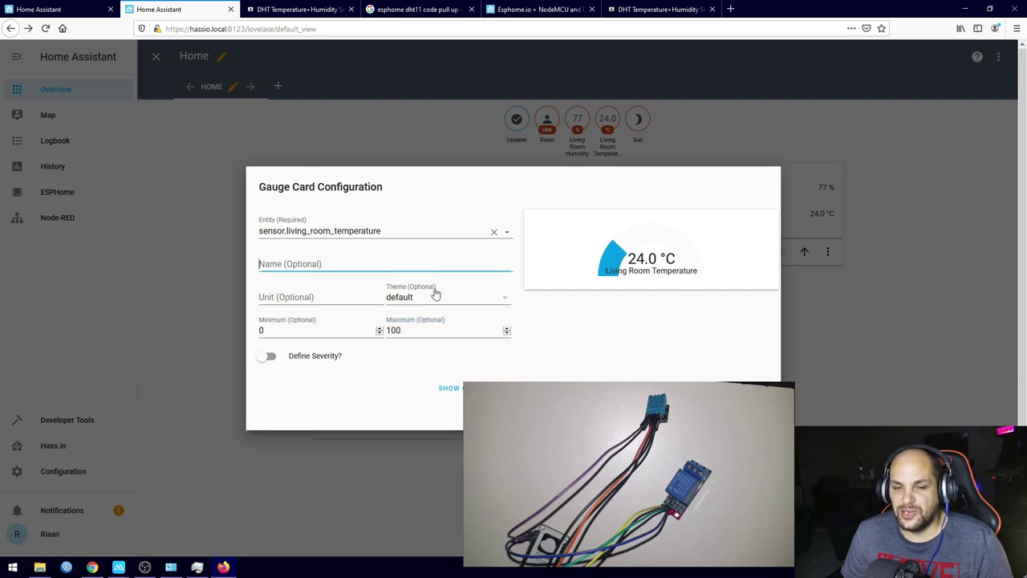
left_click(750, 389)
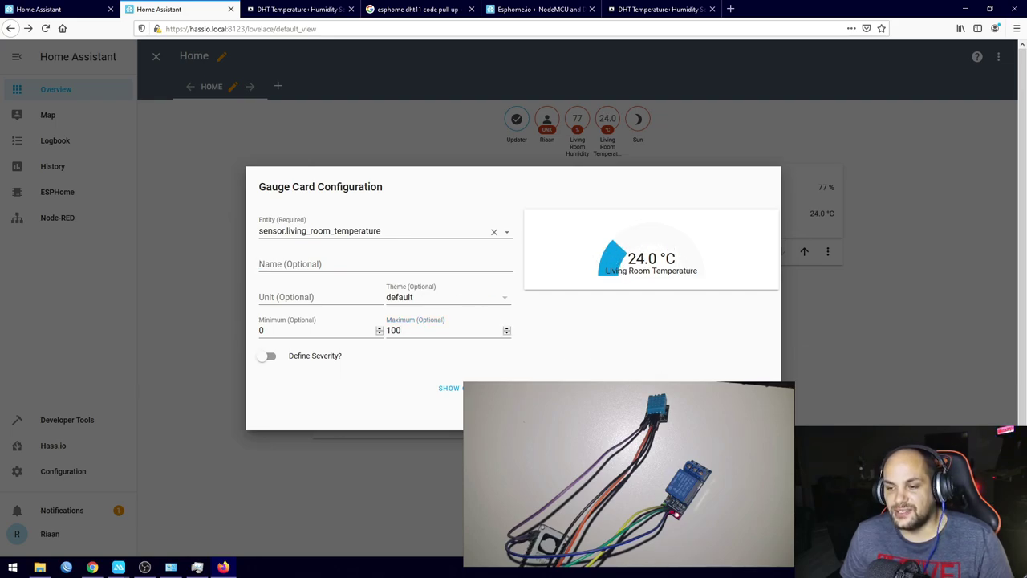